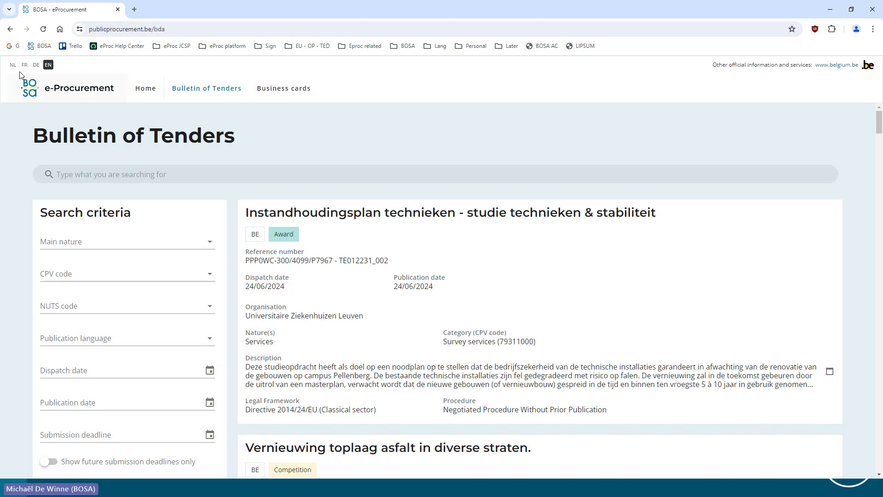
Switch the site language to French and open the Cartes de visite page of registered companies
click(24, 65)
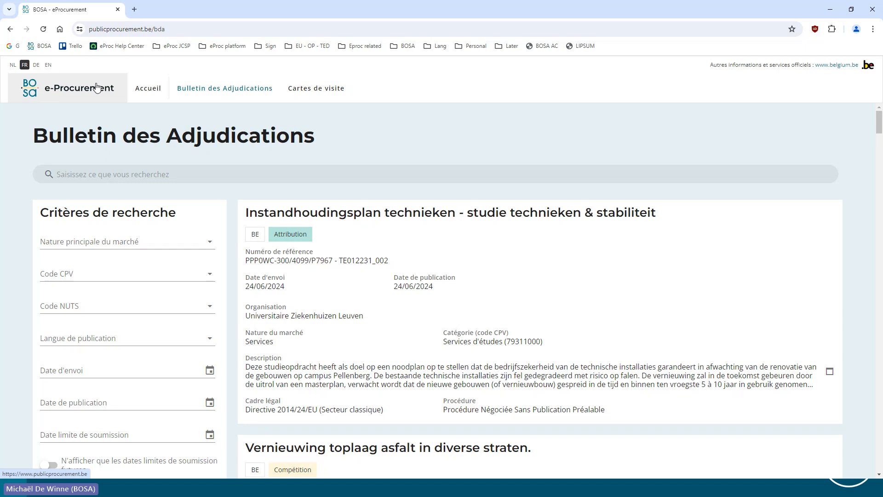
click(314, 93)
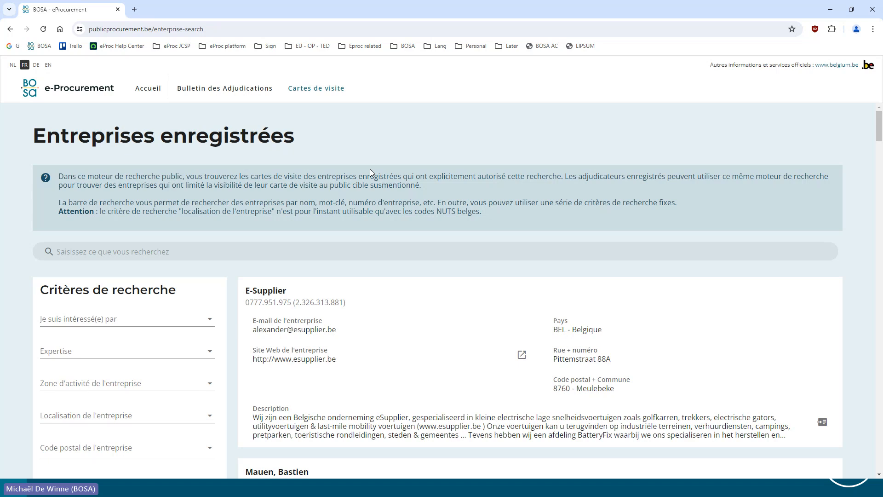
click(142, 94)
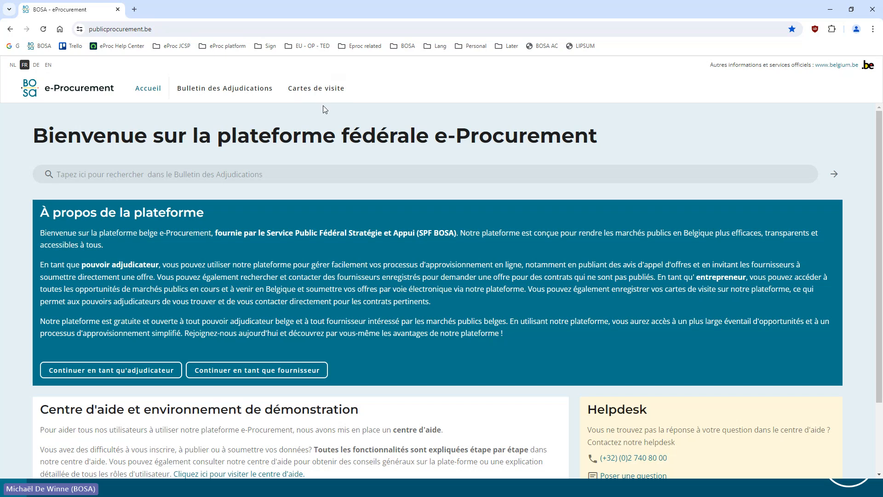
click(316, 89)
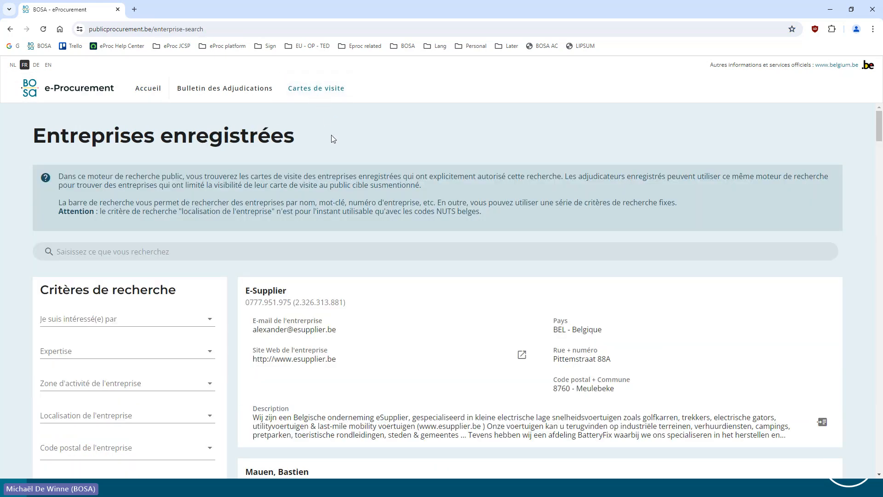
Examine the public list of registered companies, from the search criteria down to the page navigation and back up
scroll(193, 247, down, 4)
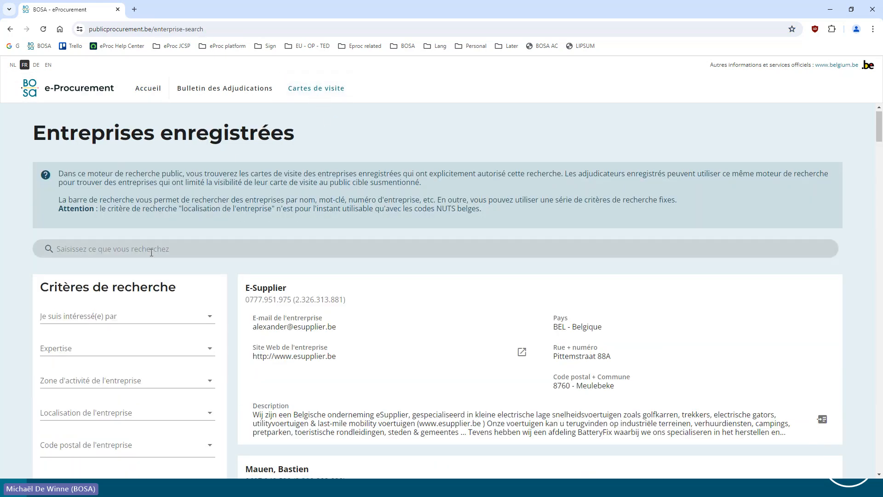
scroll(192, 247, down, 3)
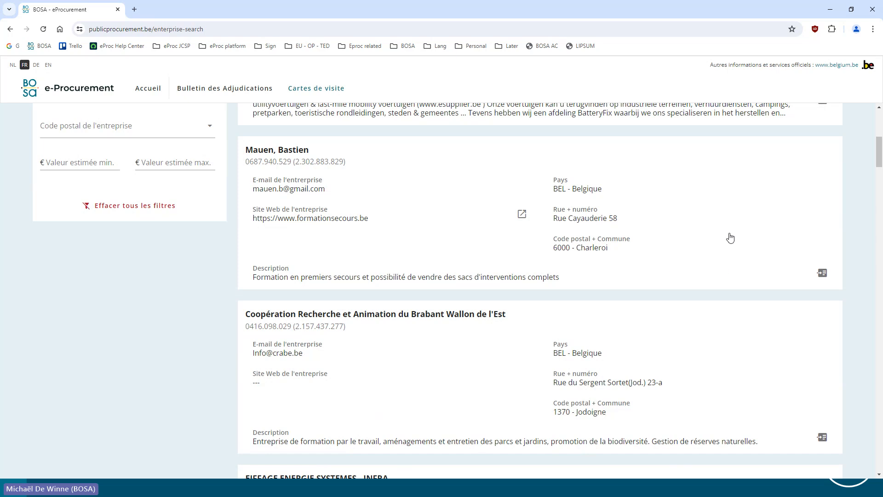
scroll(739, 288, down, 20)
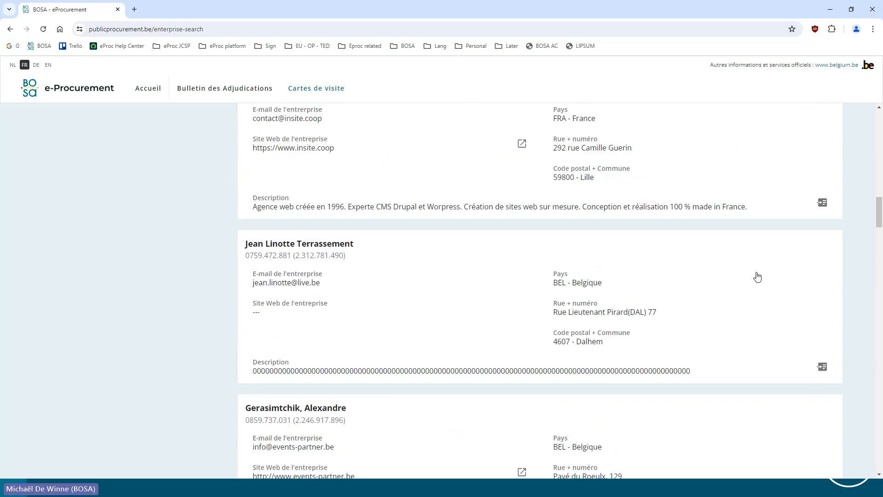
scroll(771, 279, down, 20)
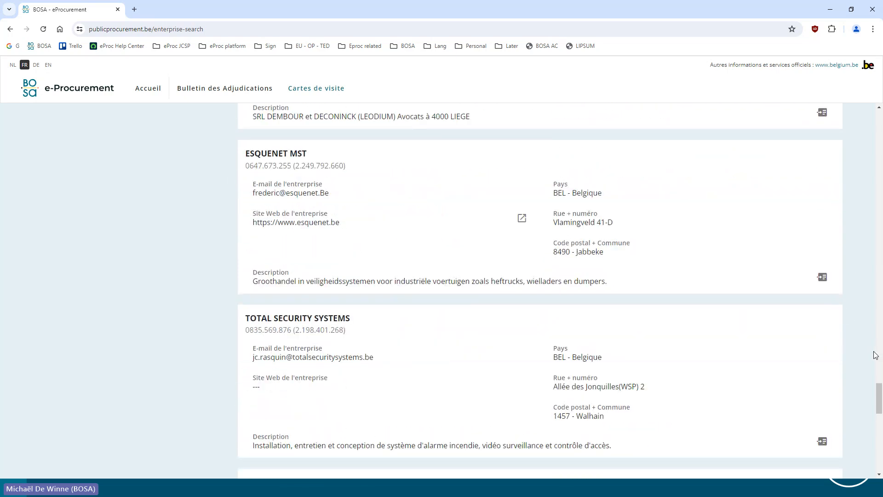
scroll(861, 414, down, 3)
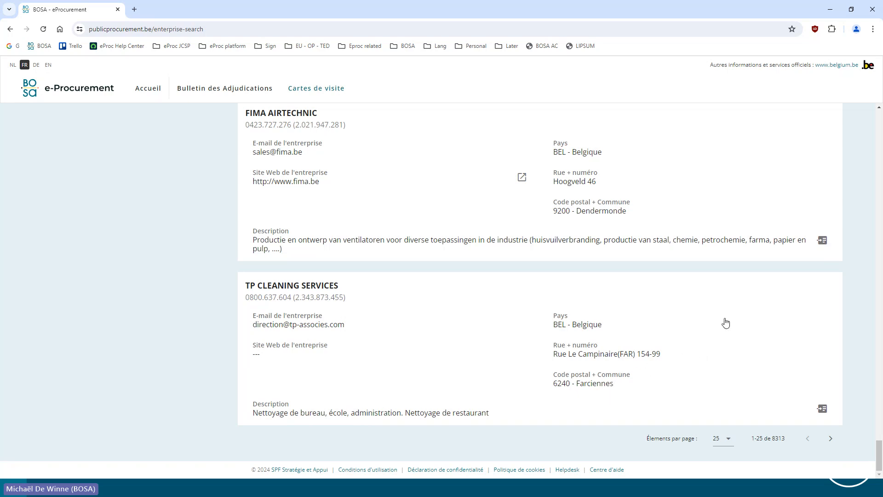
scroll(431, 297, up, 8)
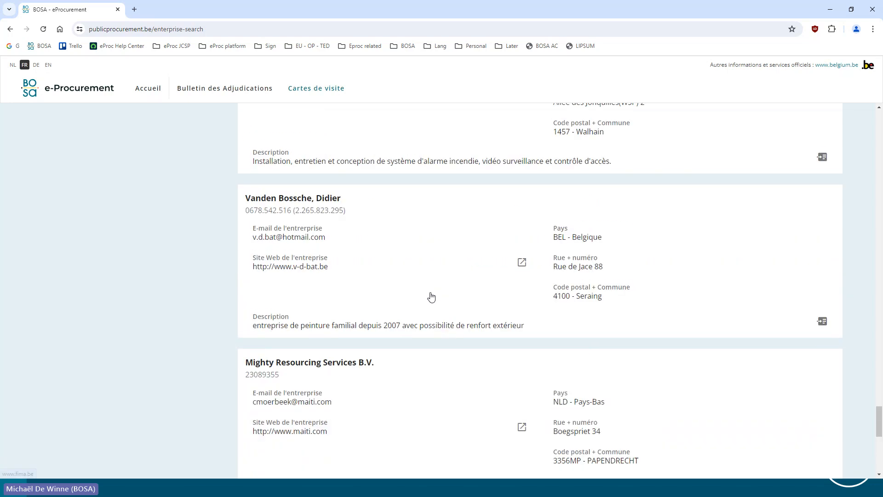
scroll(431, 296, up, 15)
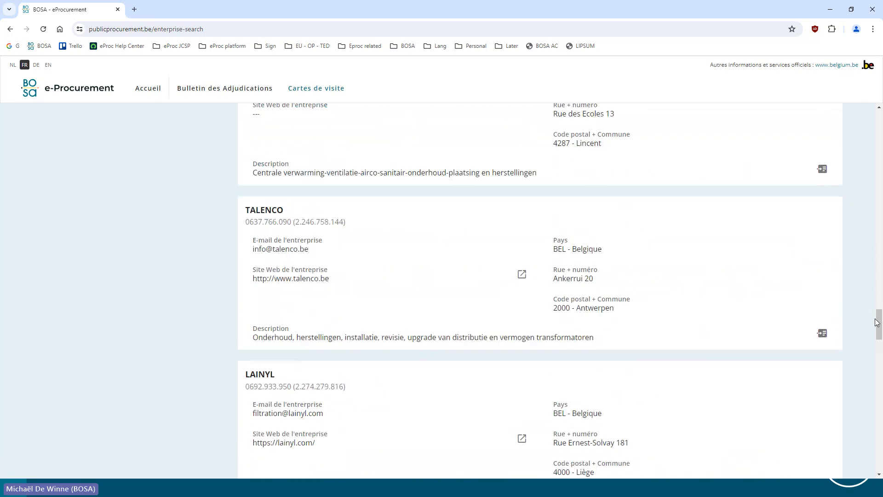
drag(877, 322, 877, 122)
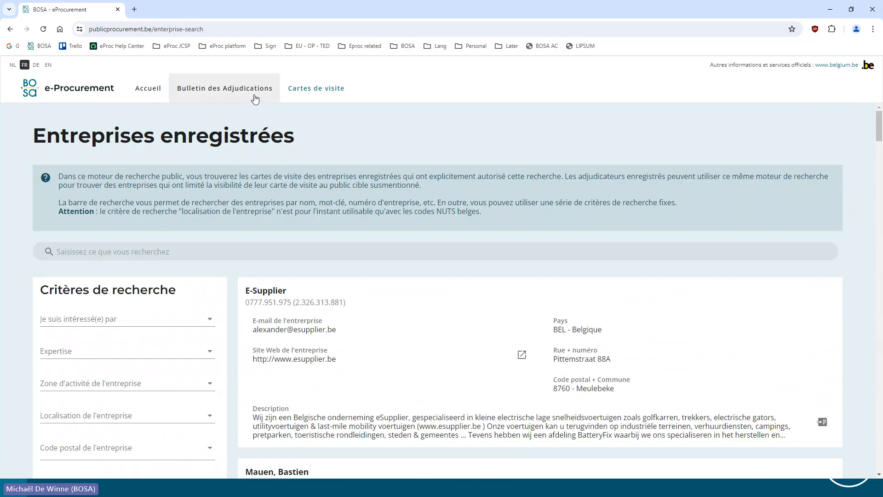
Go back to the home page and continue as adjudicateur through to the CSAM choice of digital key
click(138, 88)
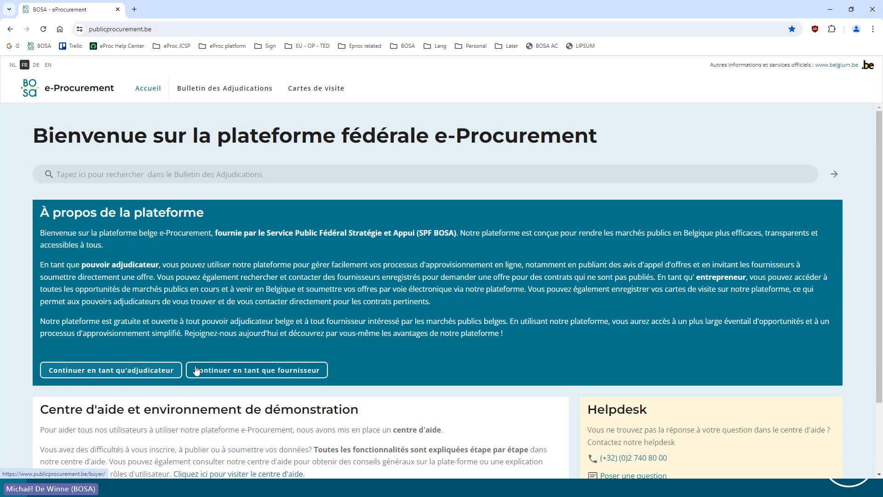
click(95, 370)
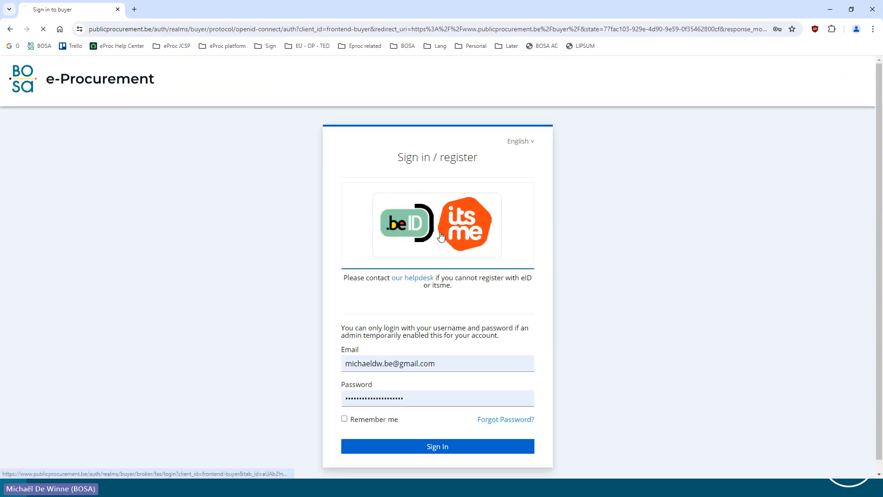
click(442, 235)
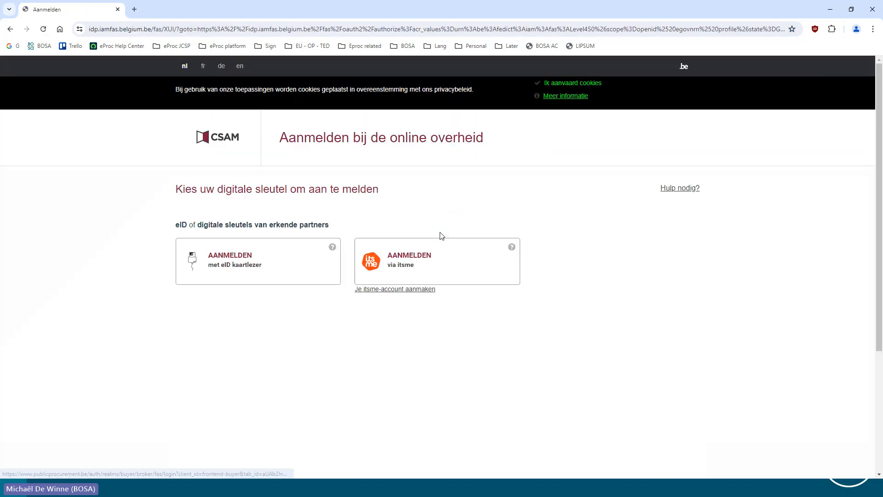
Sign in with the eID card reader, confirming the certificate and entering the smart card PIN
click(256, 262)
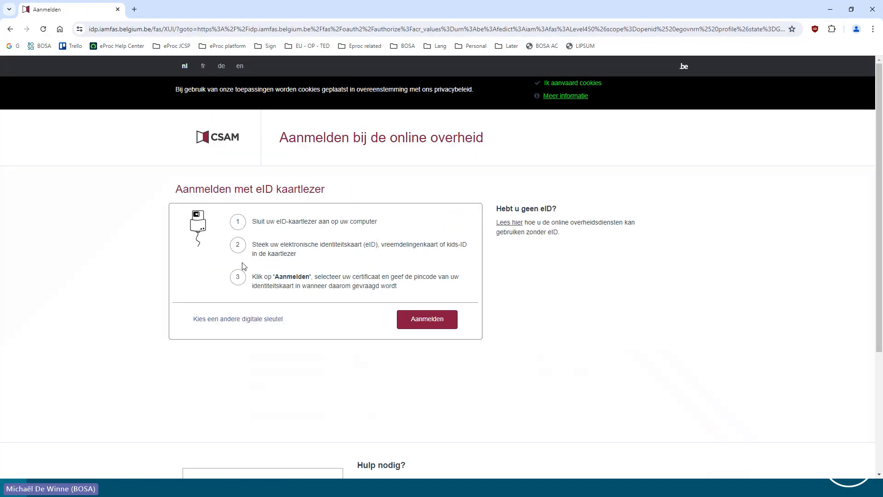
click(430, 328)
click(496, 163)
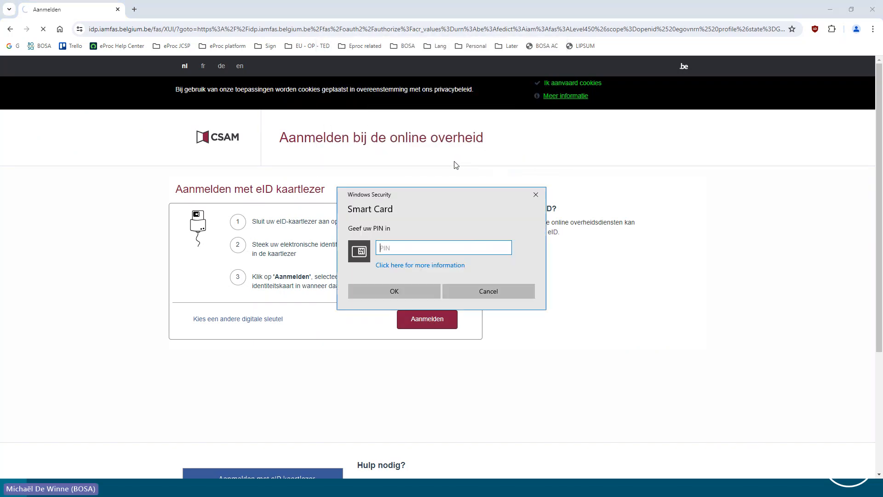
text(••••)
click(401, 290)
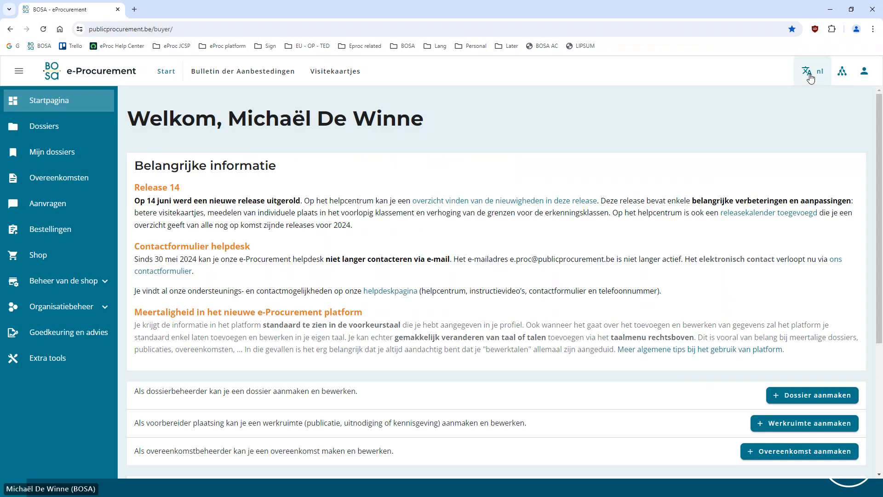
Set the buyer platform's display language to FR and close the language options
click(811, 74)
click(736, 139)
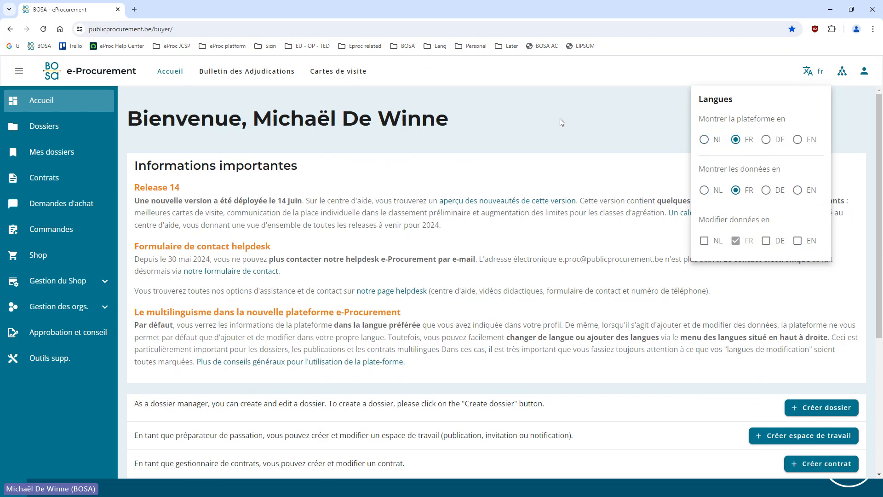
click(561, 122)
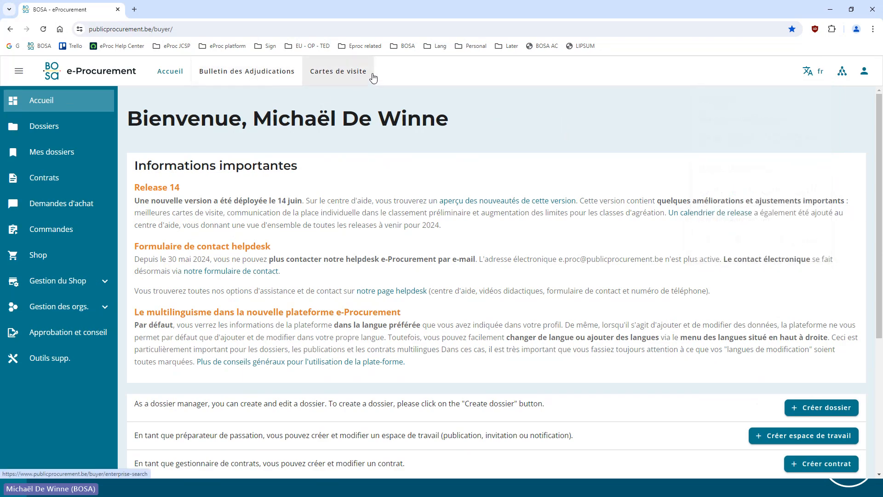
Open the Cartes de visite page in the buyer environment and review its list of registered companies down to the end
click(348, 75)
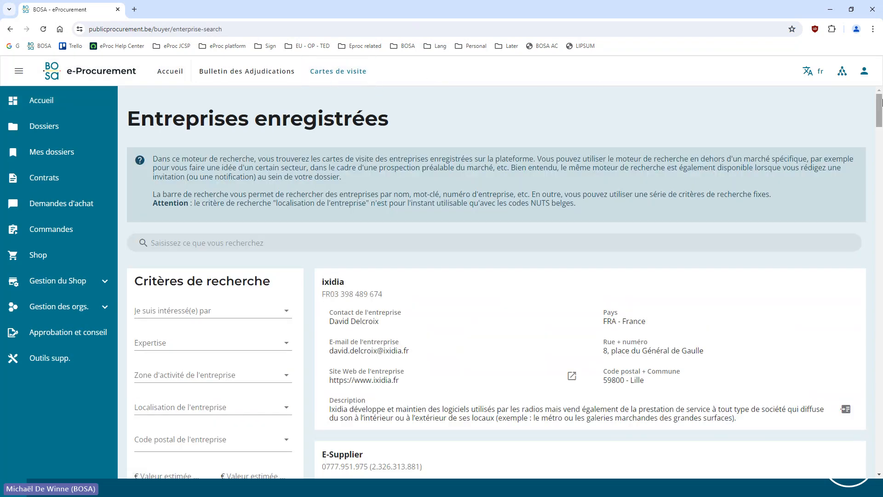
drag(878, 101, 861, 461)
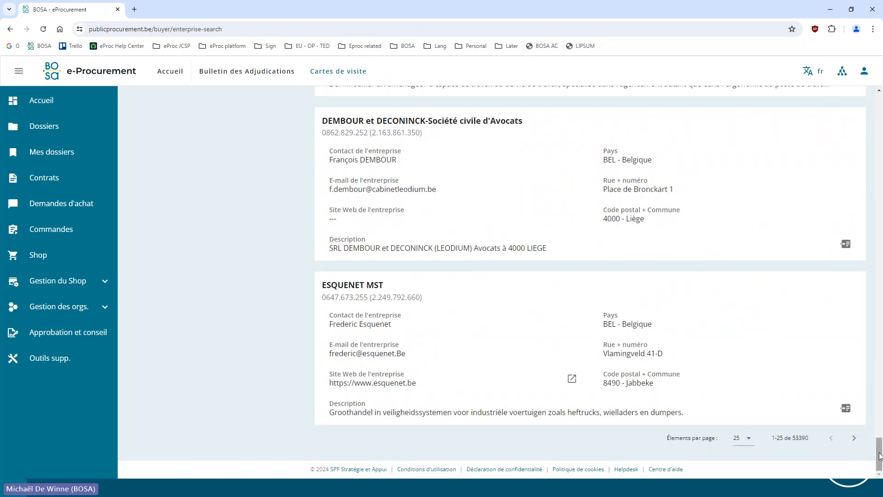
drag(880, 456, 880, 112)
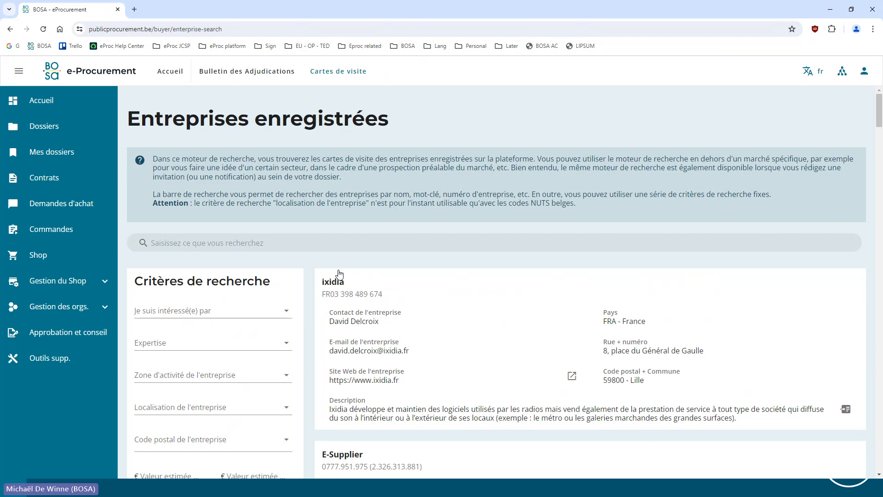
Filter the registered companies by interest in Fournitures
click(188, 244)
scroll(186, 243, down, 3)
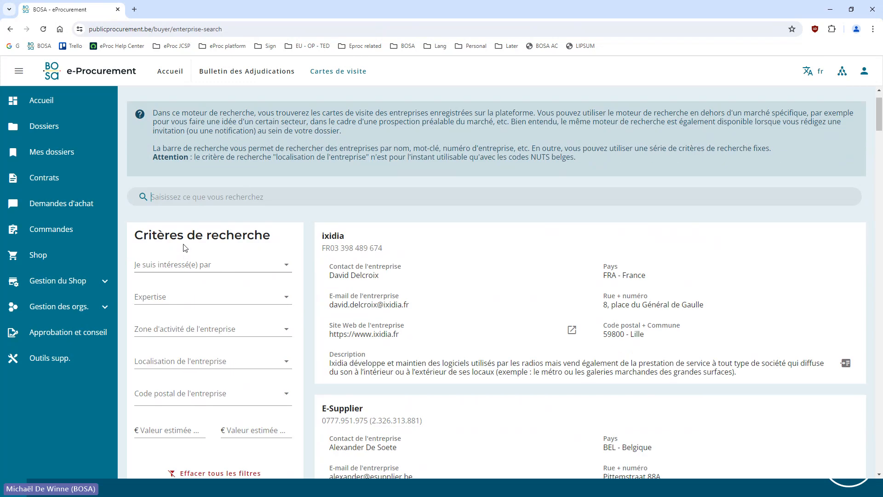
scroll(167, 251, up, 1)
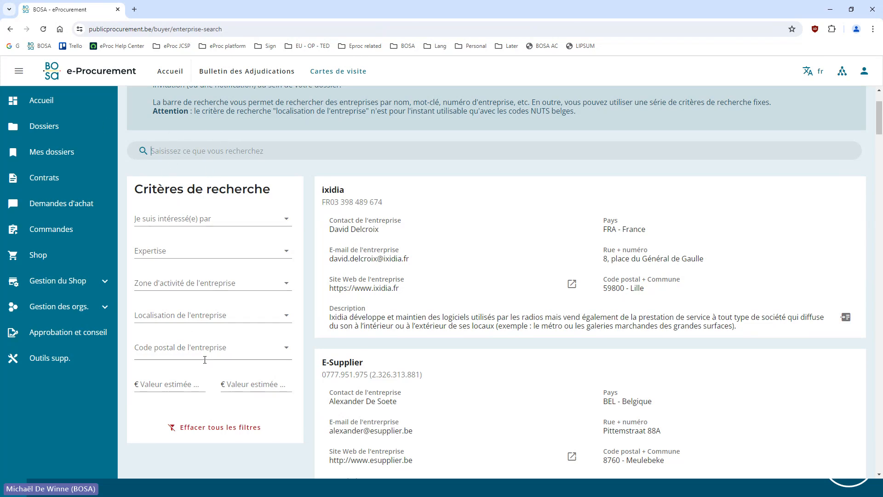
click(216, 219)
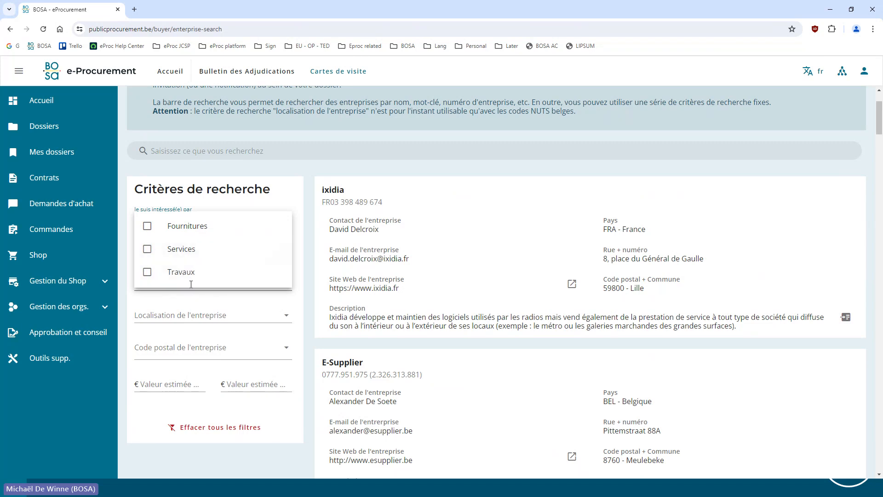
click(147, 227)
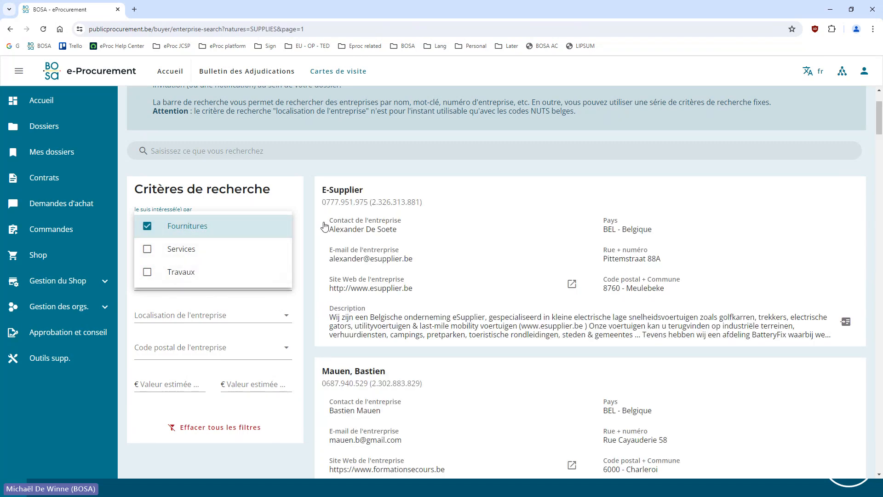
click(308, 232)
Add the expertise filter 22000000-0 - Imprimés et produits connexes to the company search
click(235, 252)
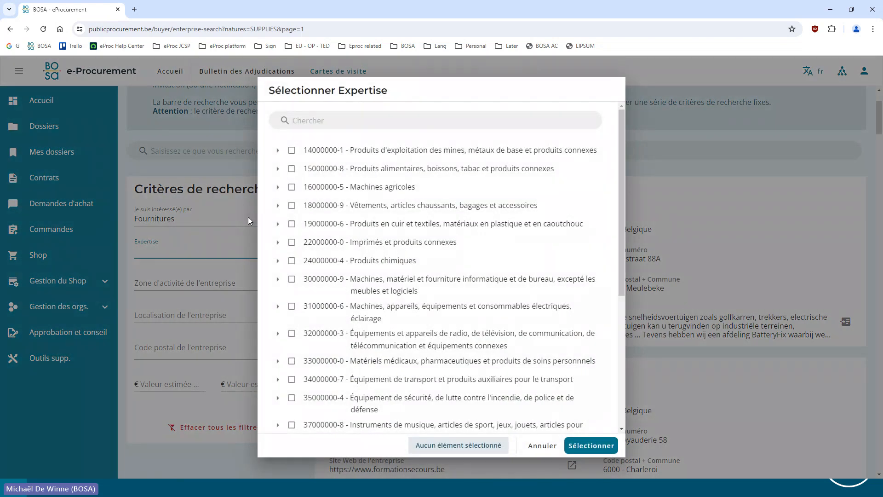
click(312, 127)
text(voiture)
click(586, 121)
click(292, 242)
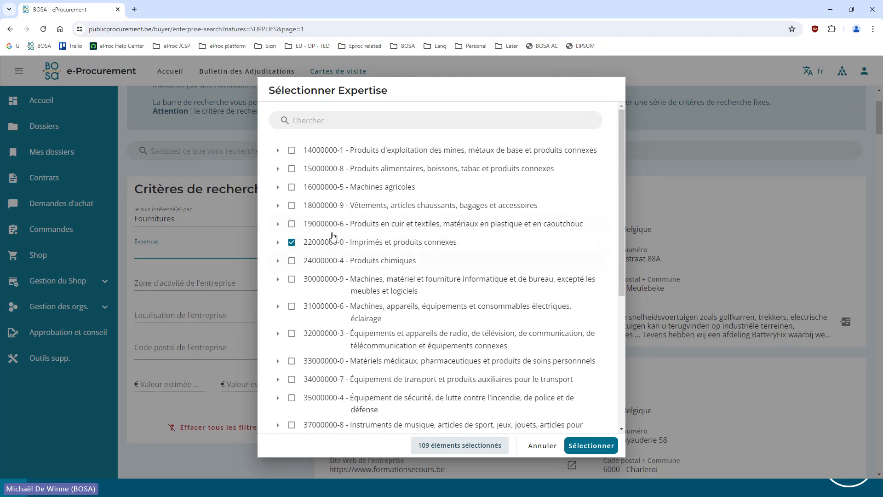
click(586, 448)
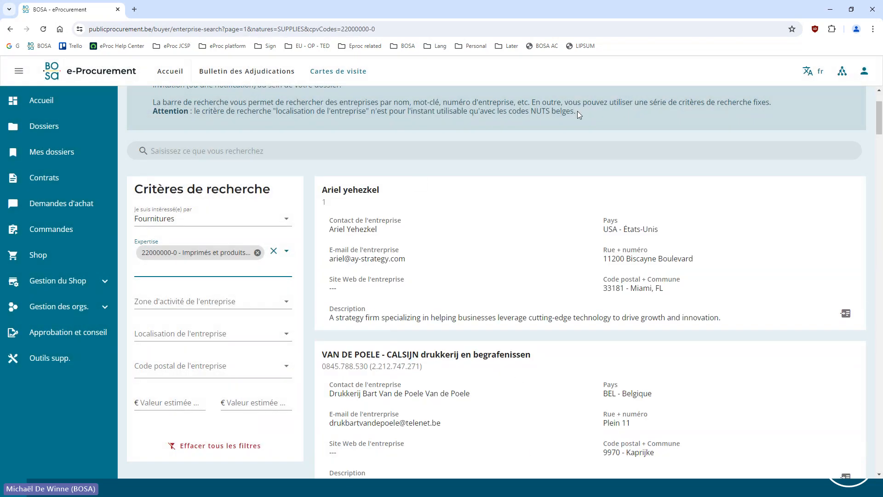
Add the company activity zone filter BE3 - Région wallonne under Belgium to the company search
scroll(662, 280, down, 2)
scroll(635, 271, up, 4)
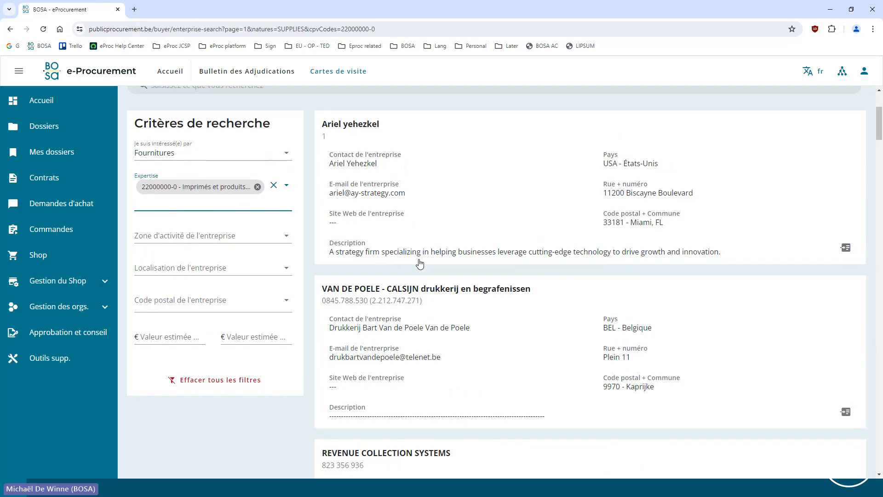
scroll(260, 297, down, 4)
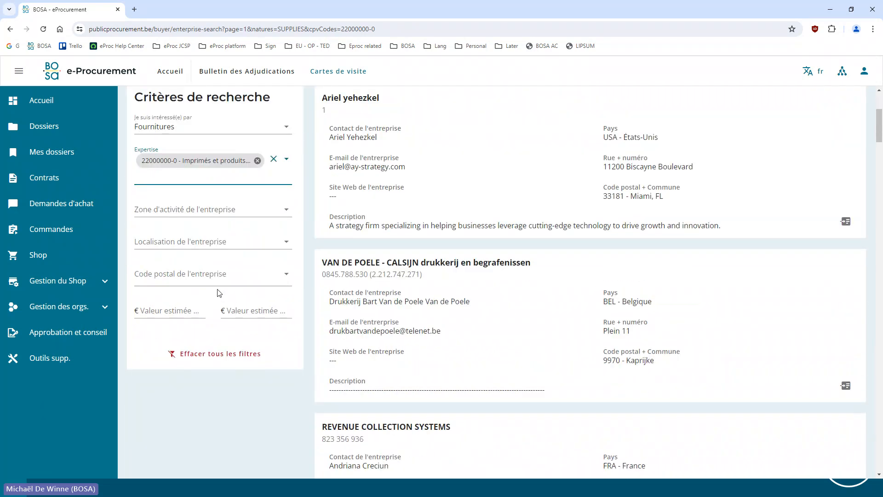
click(159, 208)
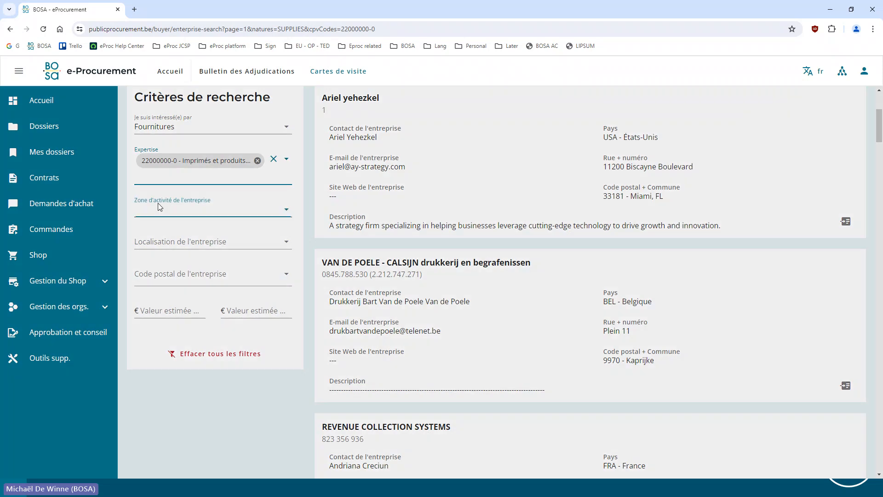
click(277, 186)
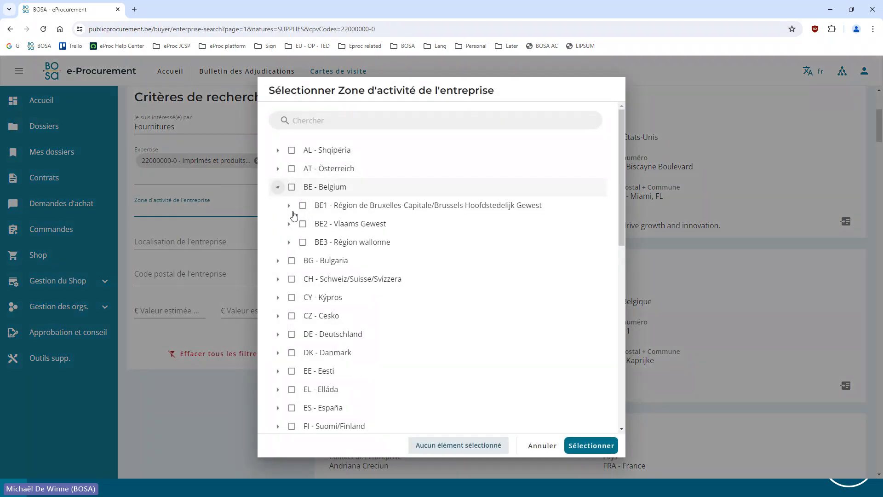
click(303, 242)
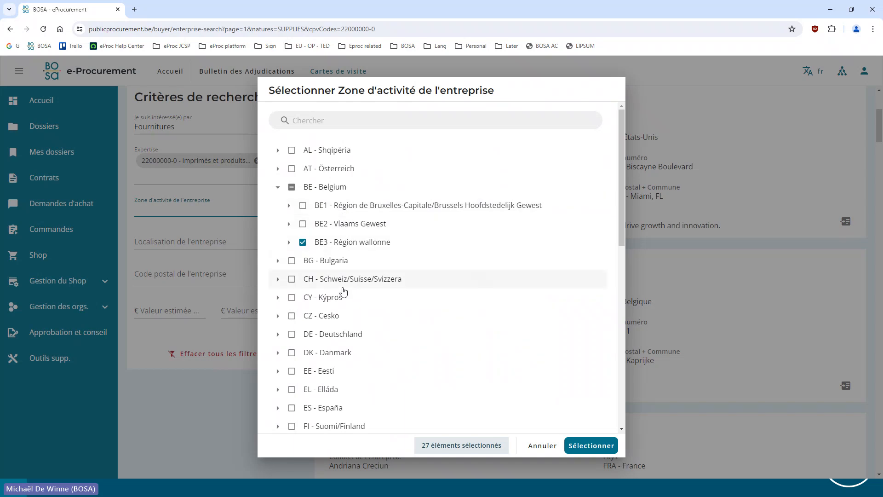
click(580, 445)
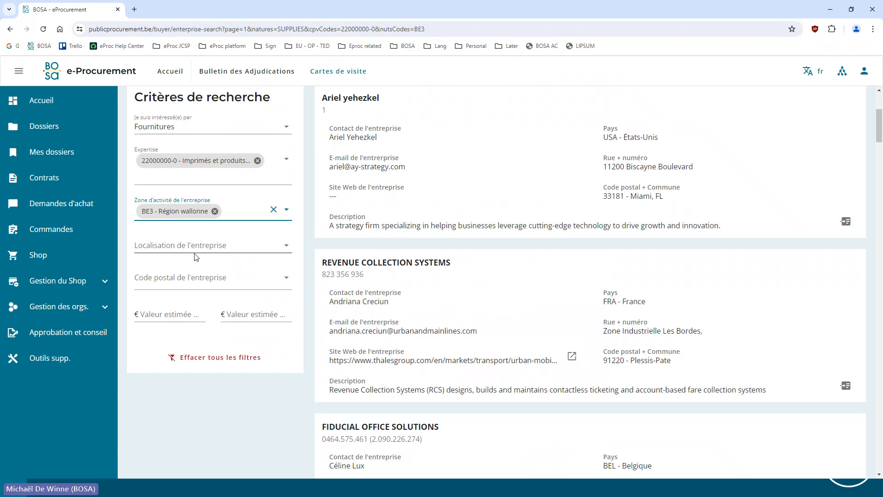
Add the company location filter BE35 - Prov. Namur, found within BE3 - Région wallonne
click(156, 258)
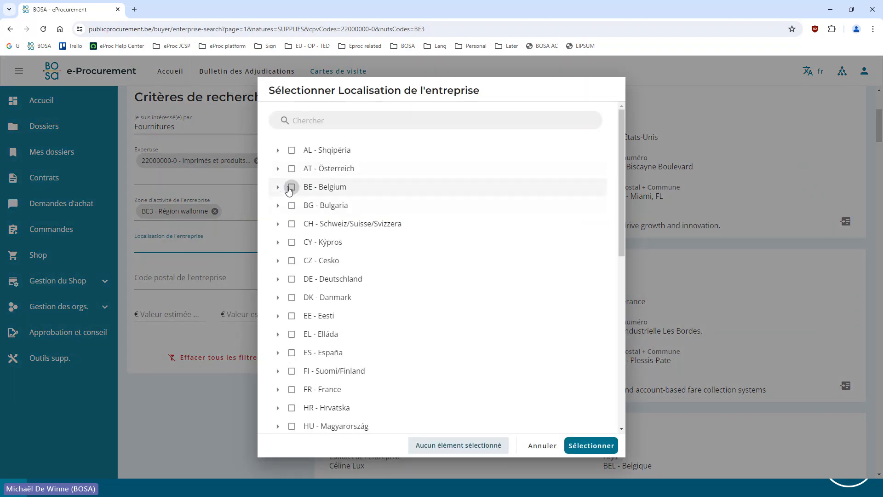
click(278, 188)
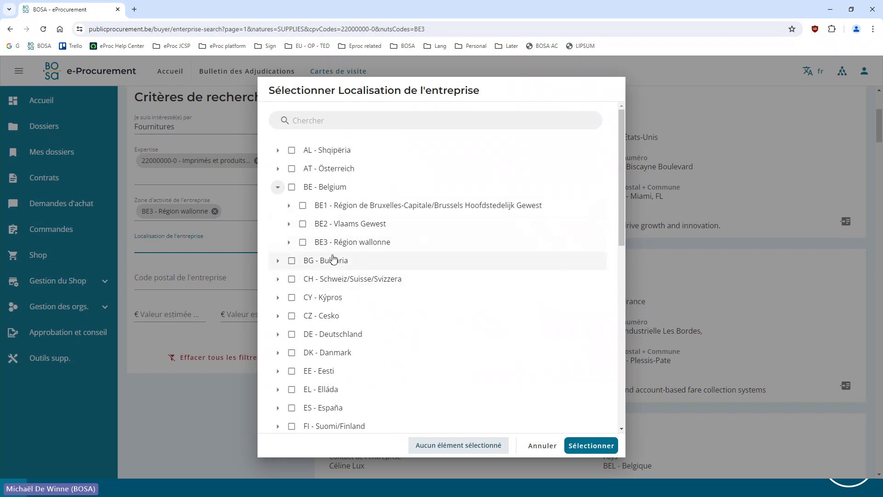
click(289, 243)
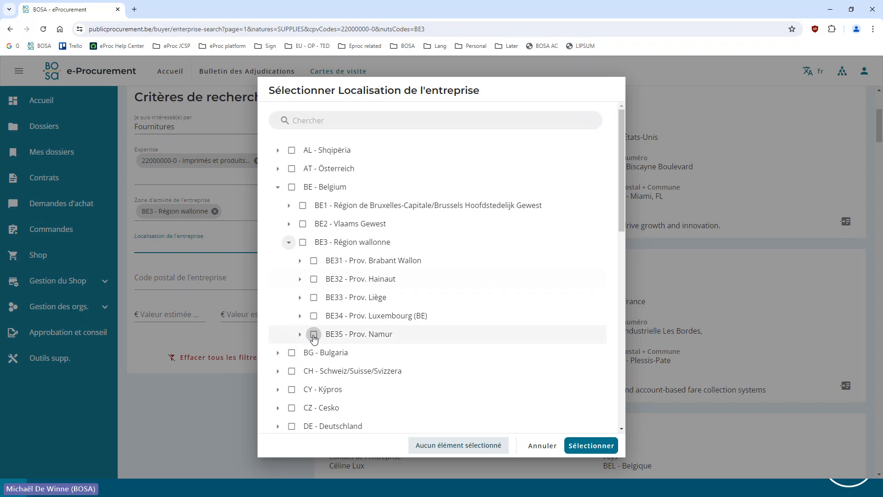
click(314, 334)
click(593, 444)
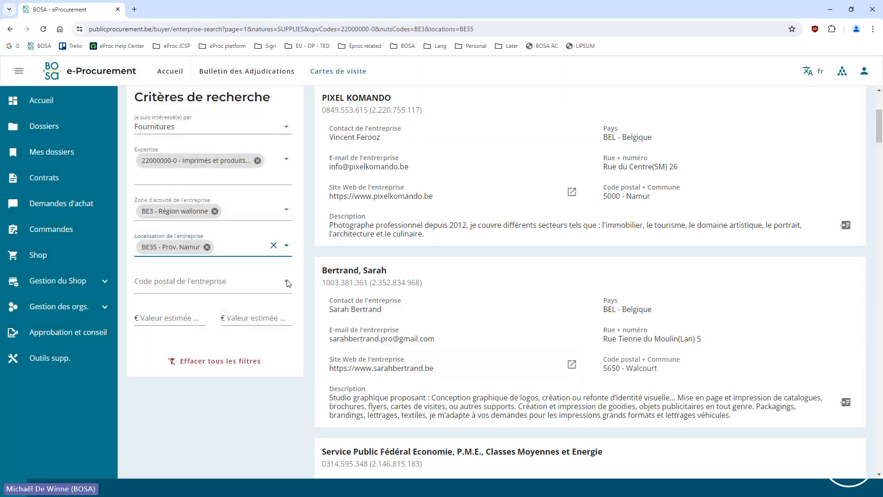
Filter the companies by postal code 5000 (Beez, Namur)
scroll(642, 352, up, 4)
scroll(604, 321, down, 5)
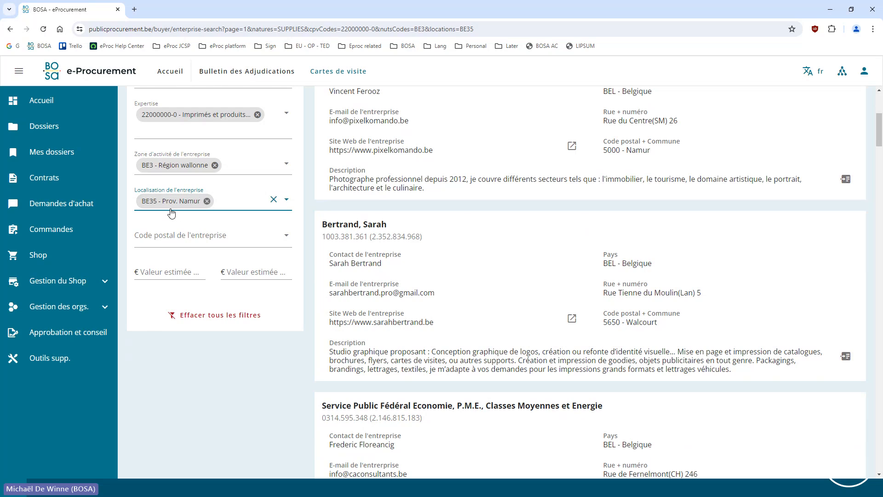
click(155, 236)
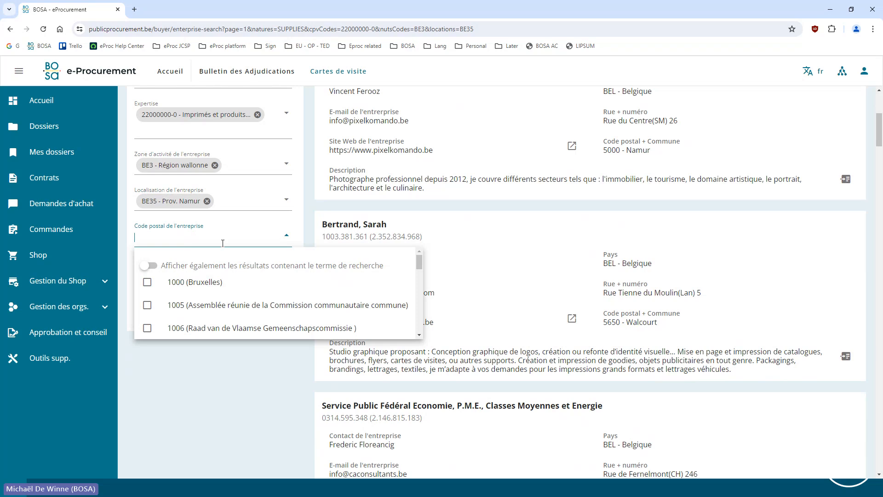
text(5000)
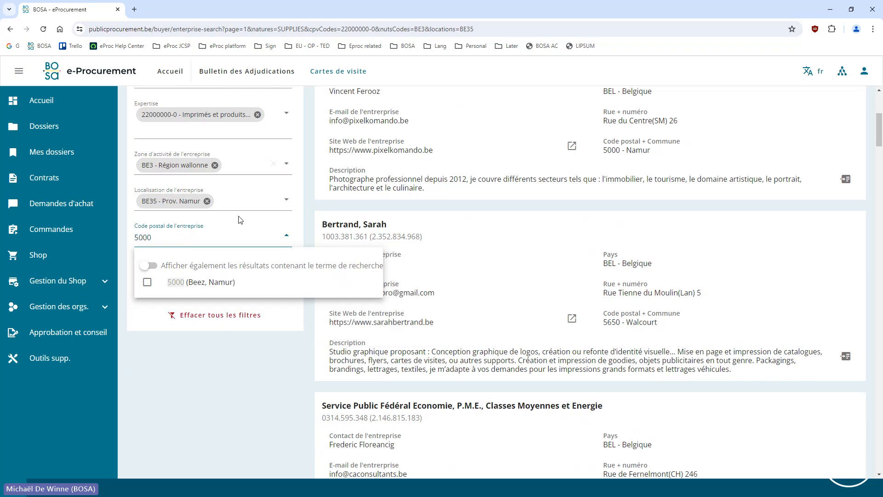
click(147, 283)
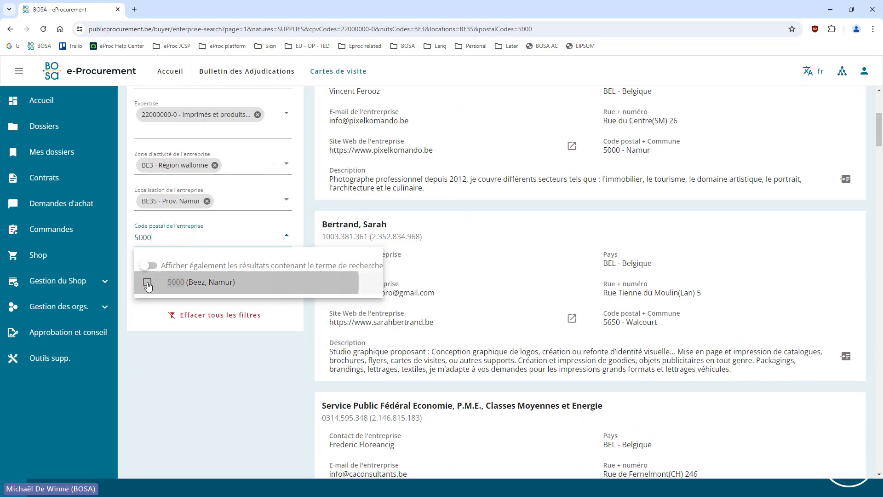
Remove the BE35 - Prov. Namur location filter and try searching for a further postal code beginning with 504
click(207, 201)
click(196, 231)
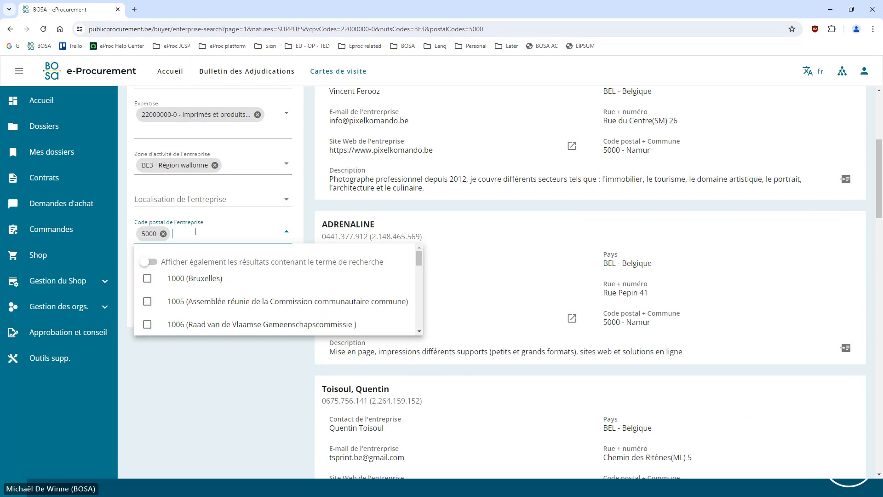
text(504)
key(BackSpace)
key(BackSpace)
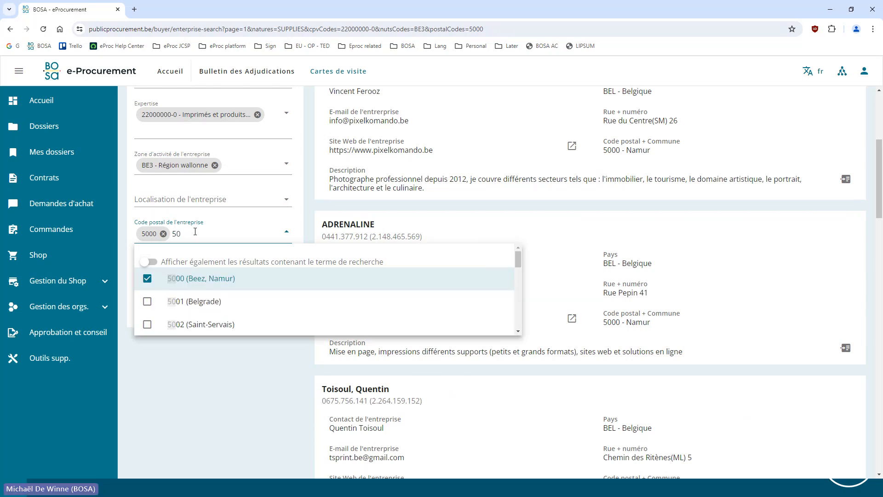
key(BackSpace)
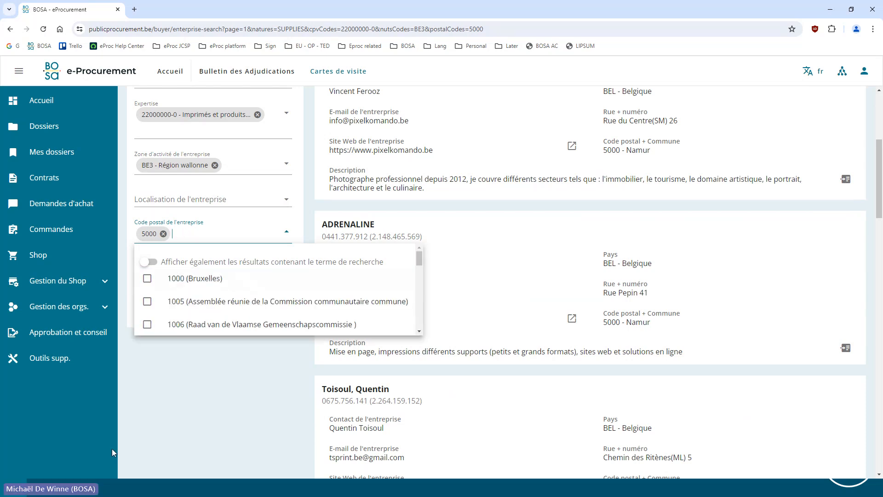
click(208, 395)
Review the business cards of the companies filtered by Région wallonne and postal code 5000
scroll(388, 322, up, 1)
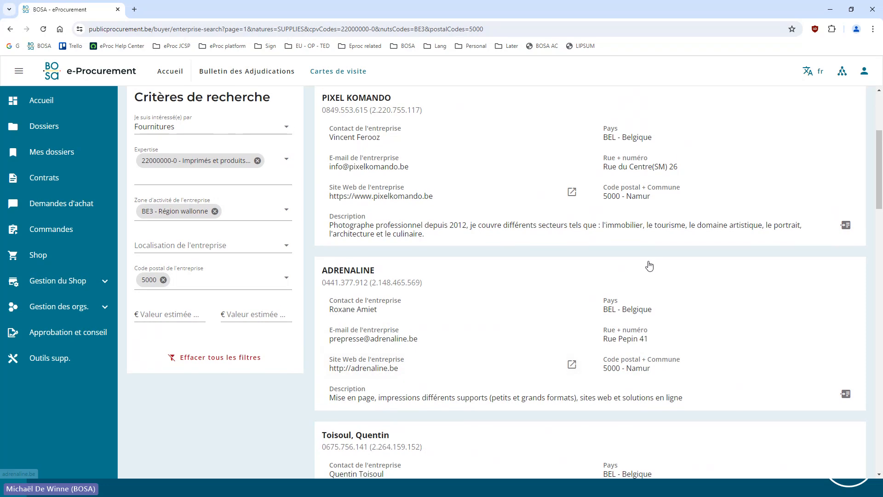
scroll(617, 276, down, 7)
scroll(589, 331, up, 6)
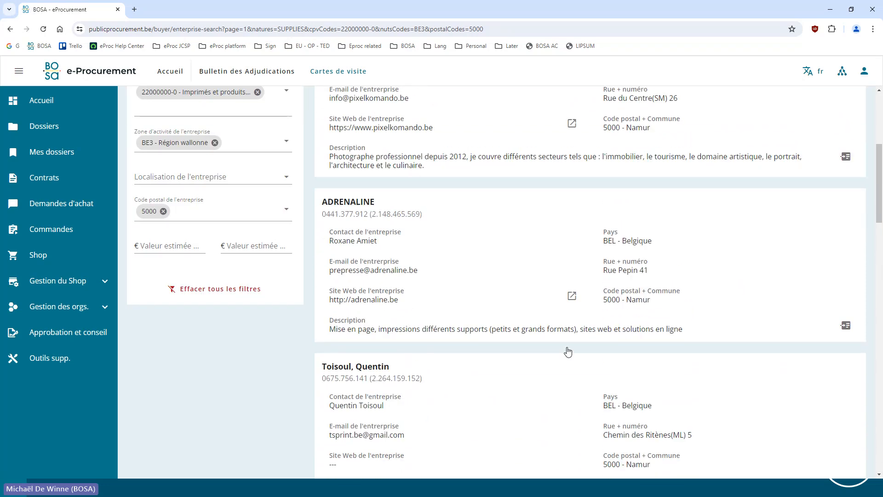
scroll(568, 352, up, 4)
scroll(534, 335, down, 7)
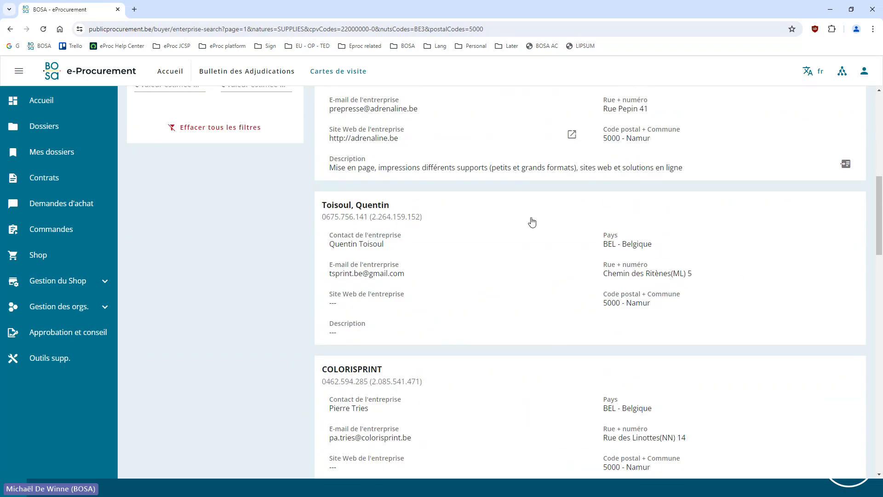
scroll(533, 222, up, 5)
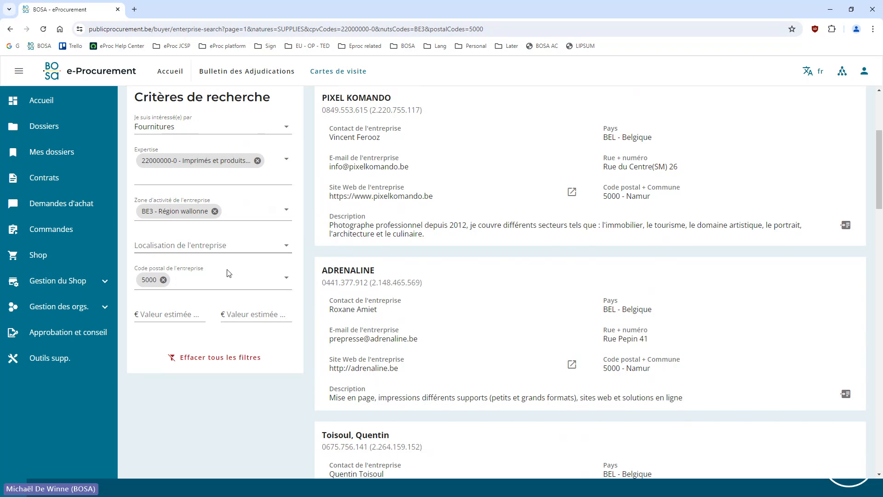
Check the minimum and maximum estimated value criteria without entering amounts, and clear all search filters
click(191, 310)
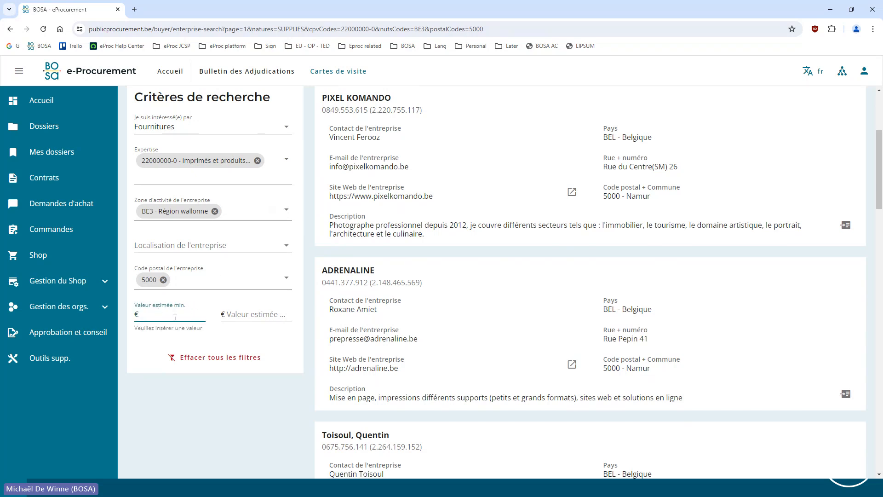
click(251, 313)
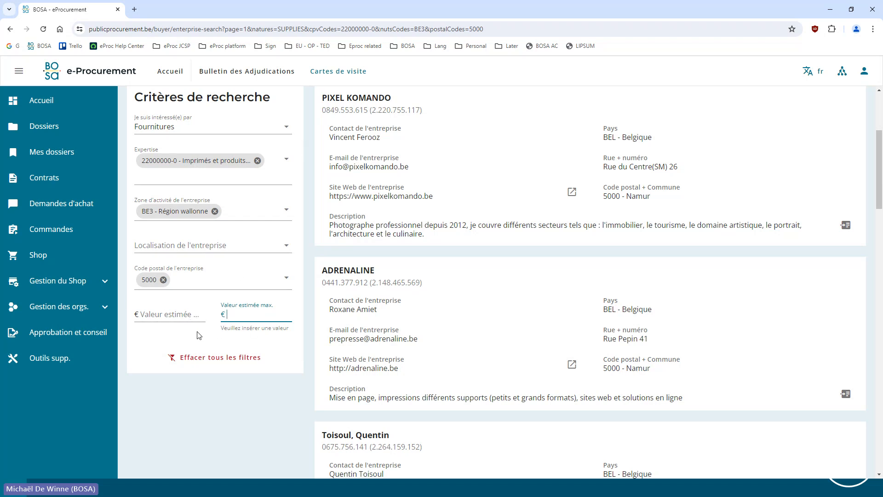
click(195, 318)
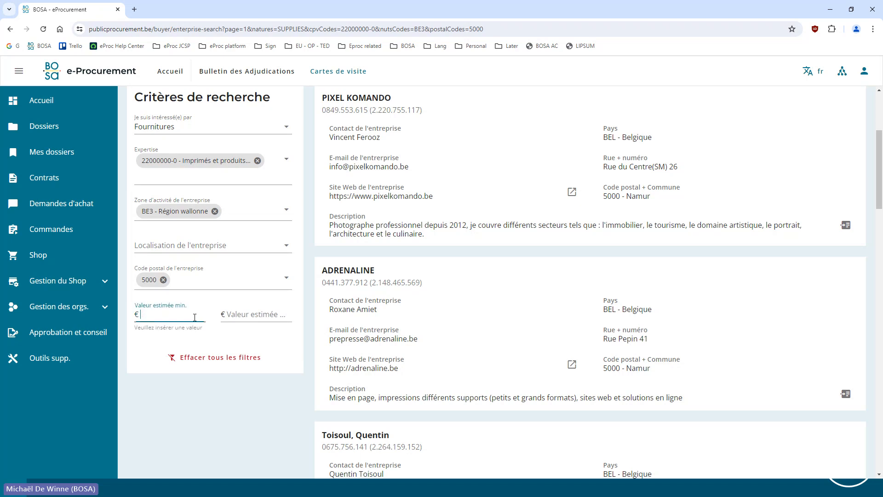
key(Tab)
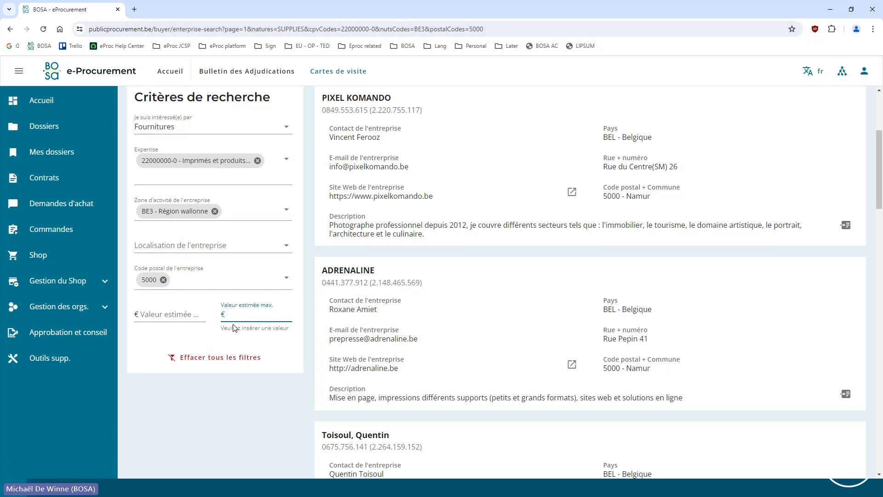
click(249, 361)
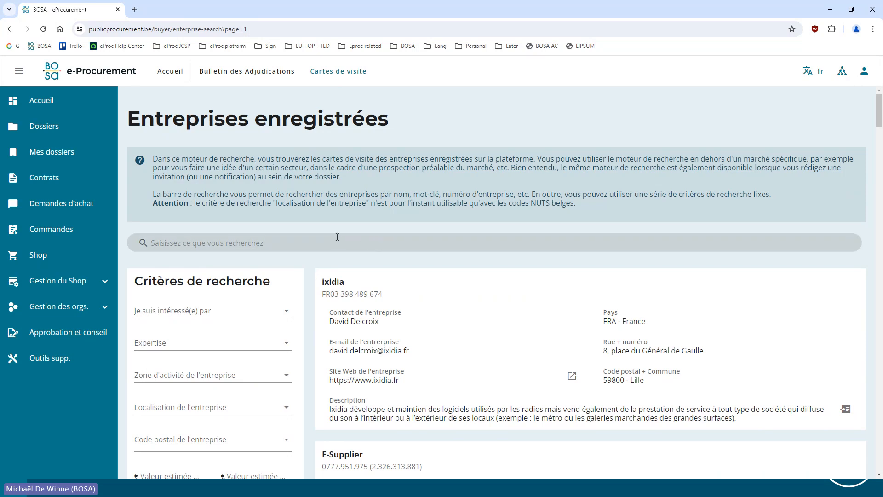
Switch to the presentation to view the Agenda slide and return to the browser
key(alt+Tab)
key(alt+Tab)
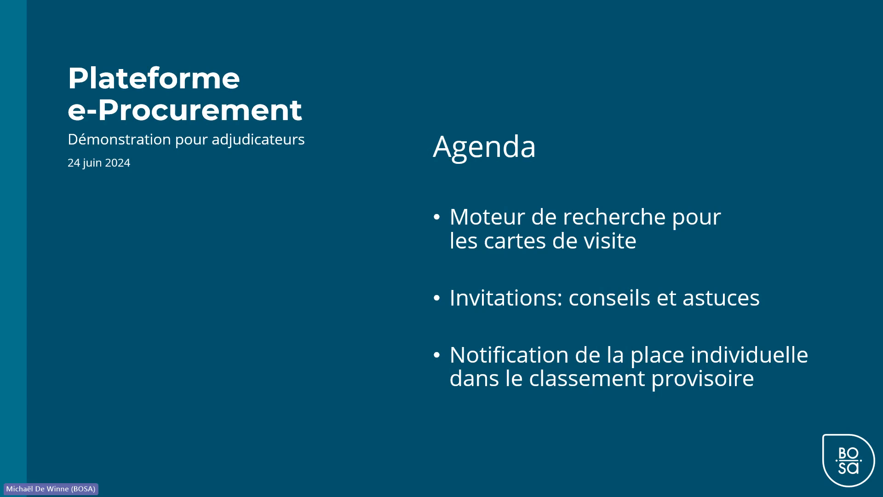
key(alt+Tab)
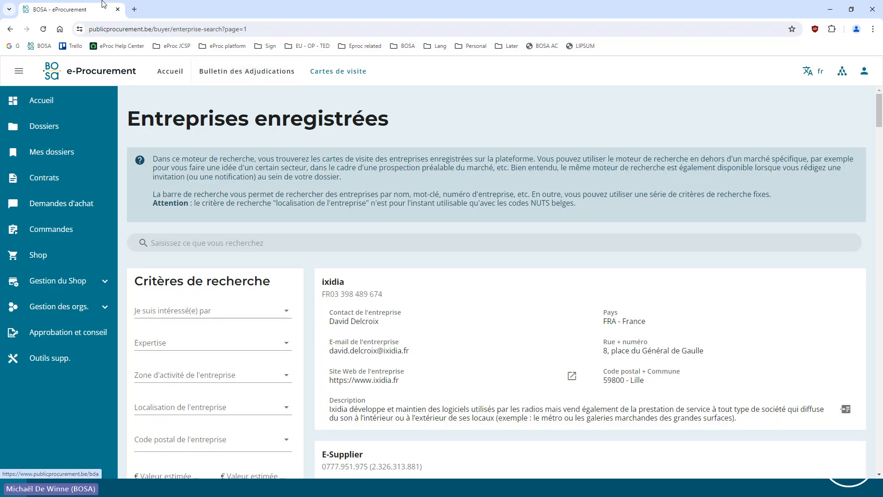
Open the buyer environment of the demonstration platform from the bookmarks in a new browser tab, replacing the previous one
click(134, 10)
click(118, 9)
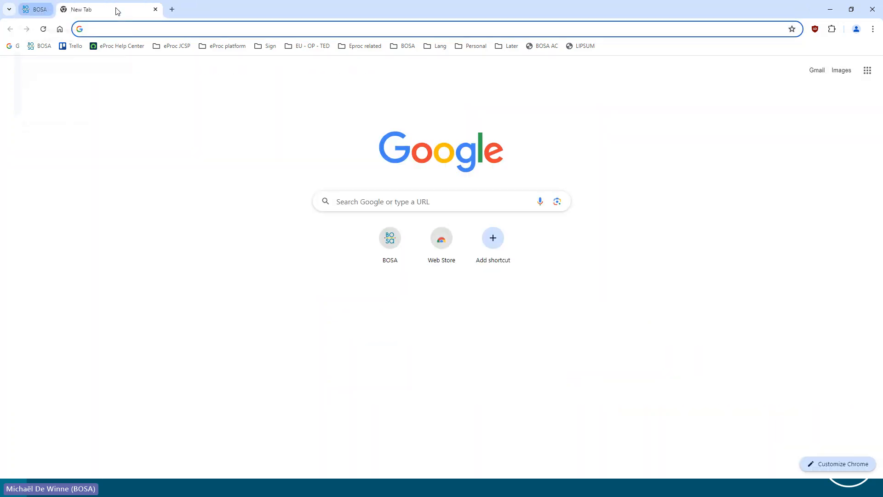
click(222, 45)
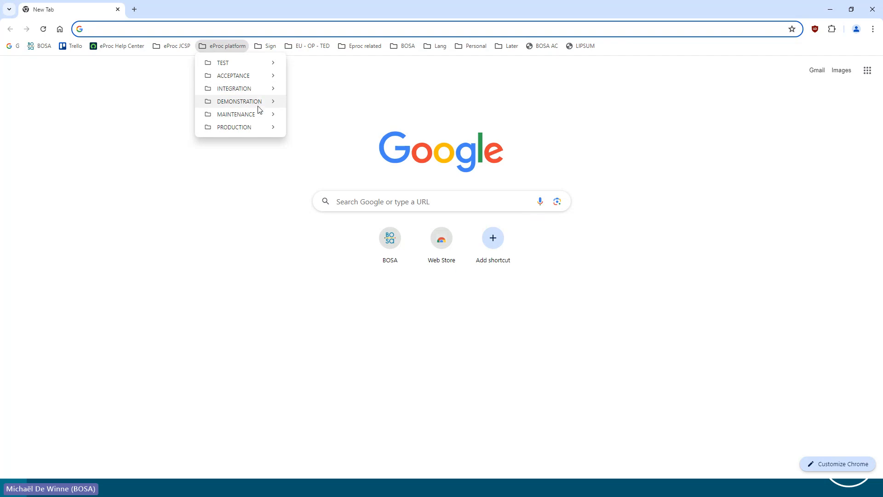
mouse_move(258, 102)
click(326, 114)
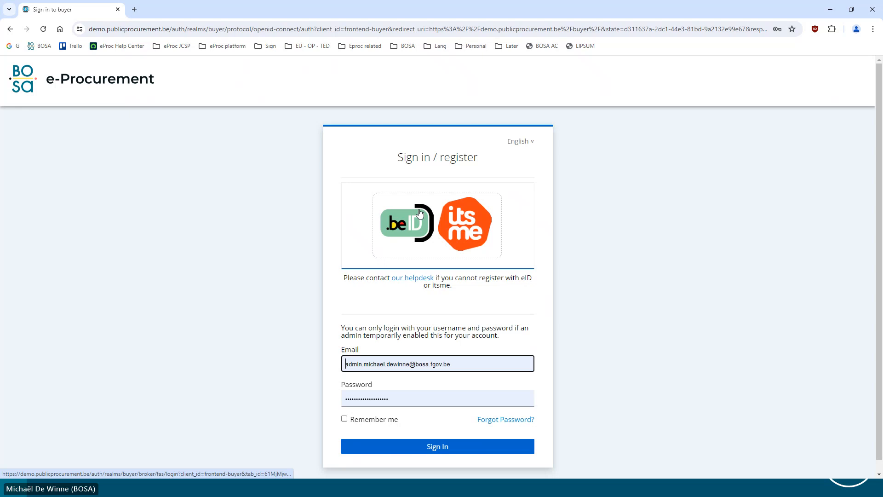
click(420, 213)
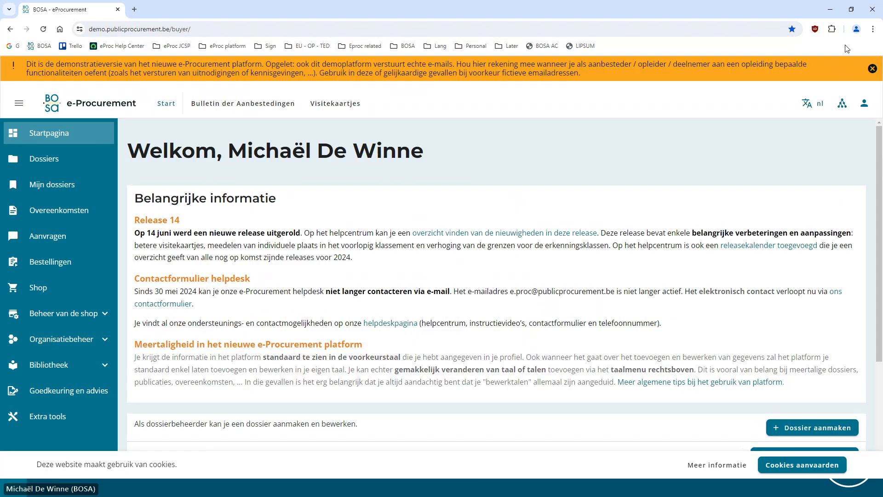
Set the demonstration platform's display language to FR and accept the cookies
click(808, 103)
click(736, 172)
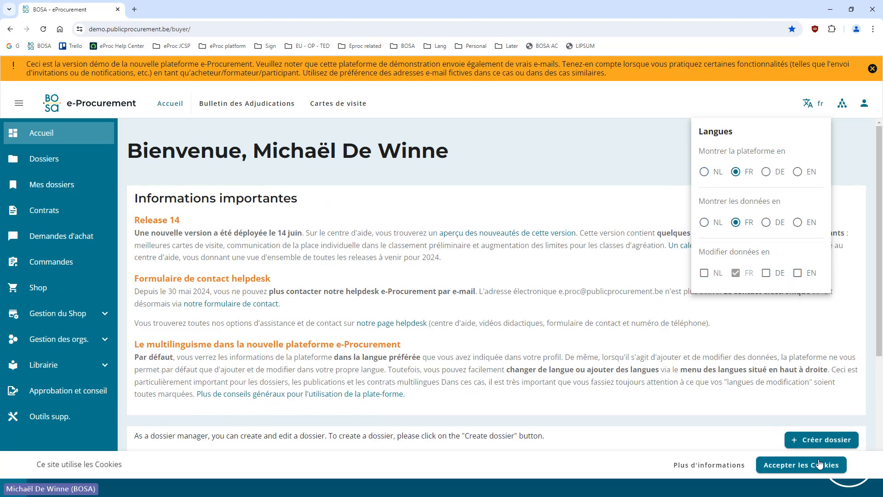
click(820, 464)
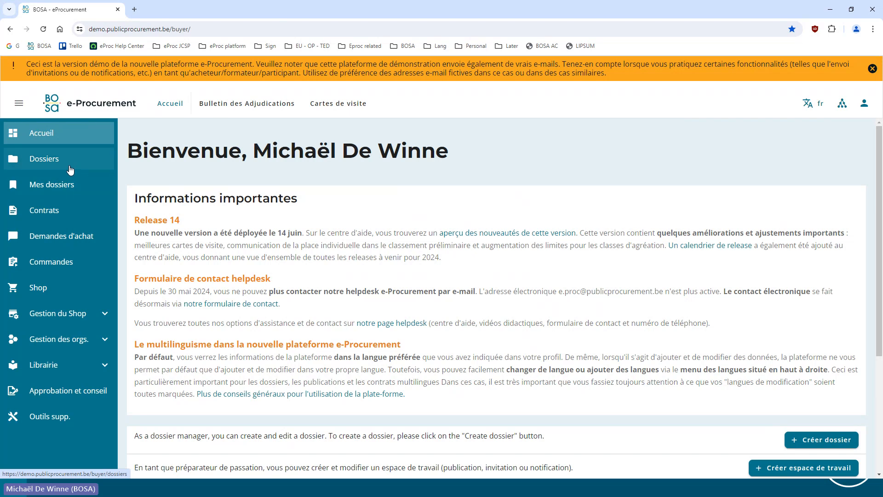
Open the overview of the organisations' dossiers
click(46, 166)
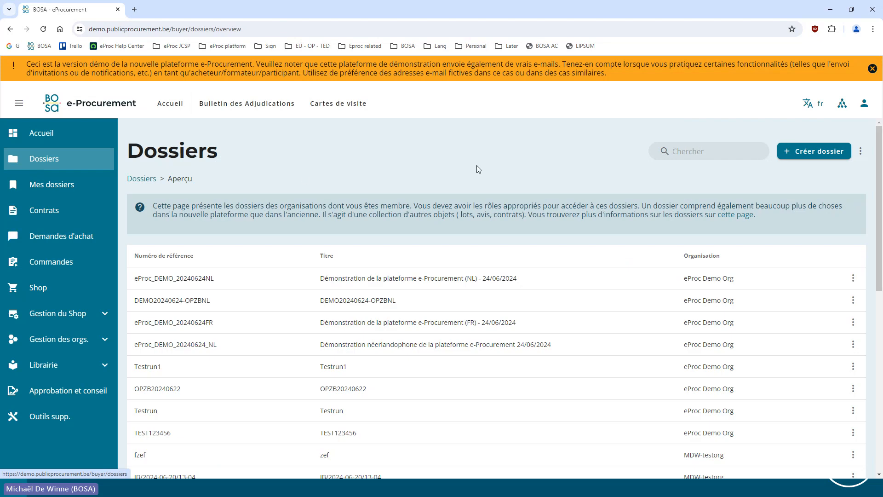
Start a new invitation to tender for the organisation eProc Demo Org, with FR added as a publication language
click(861, 152)
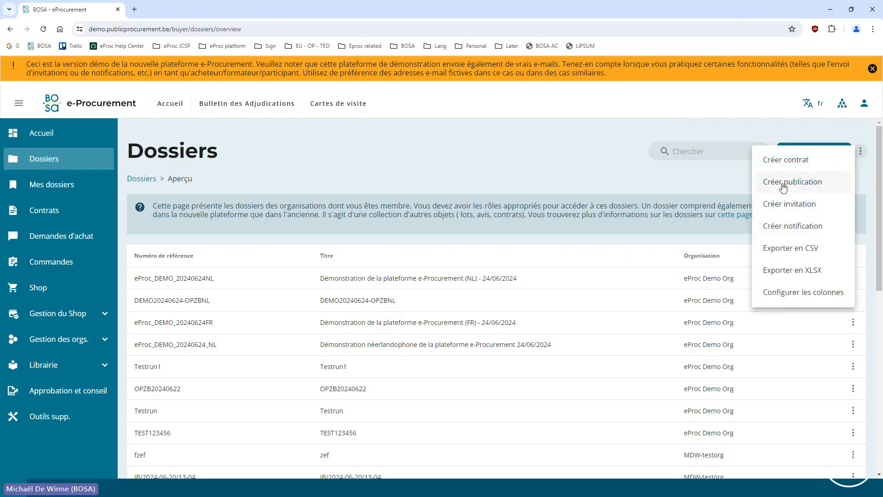
click(797, 209)
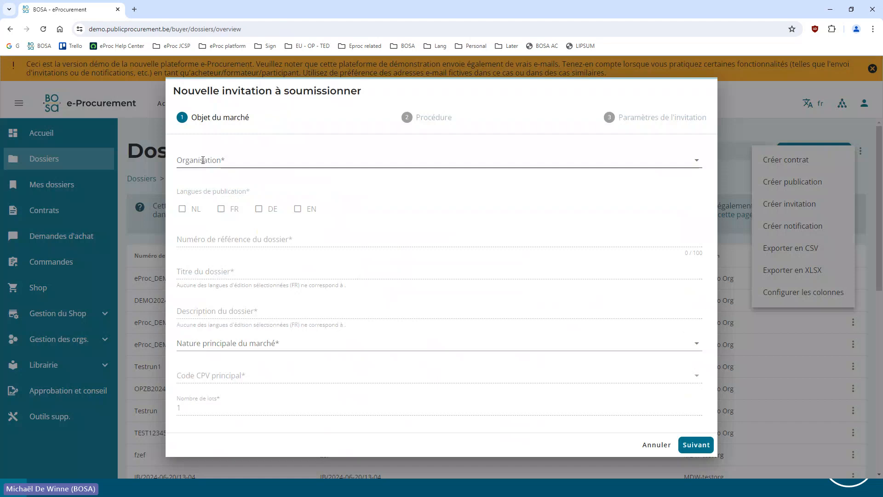
click(202, 160)
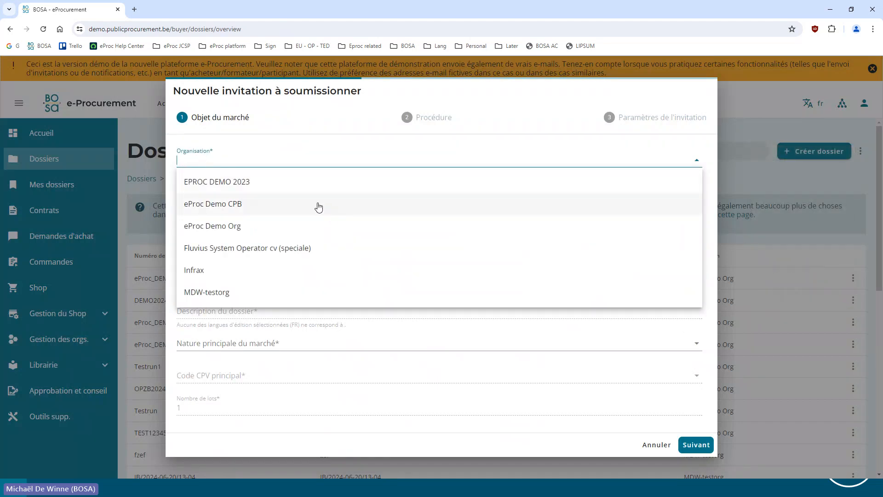
click(273, 190)
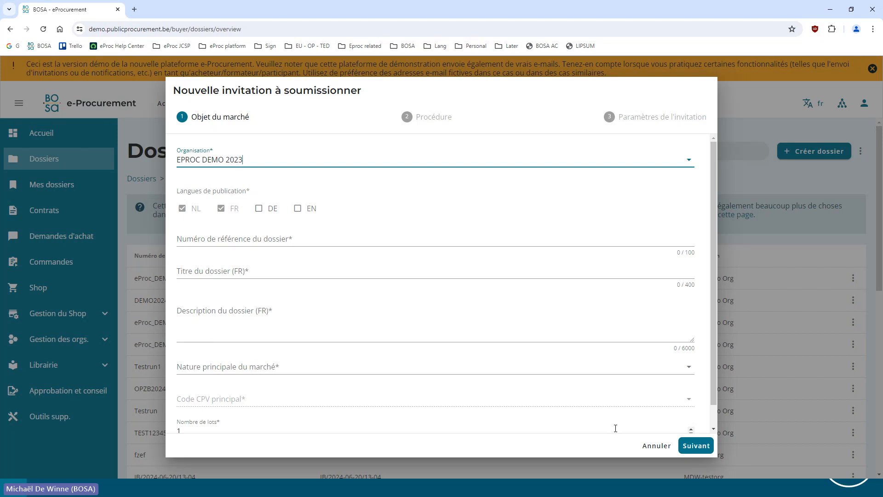
click(249, 162)
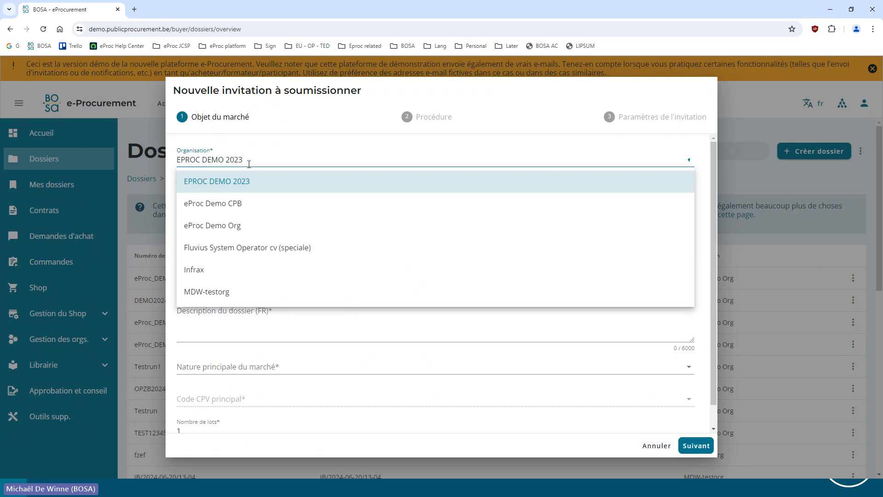
click(236, 230)
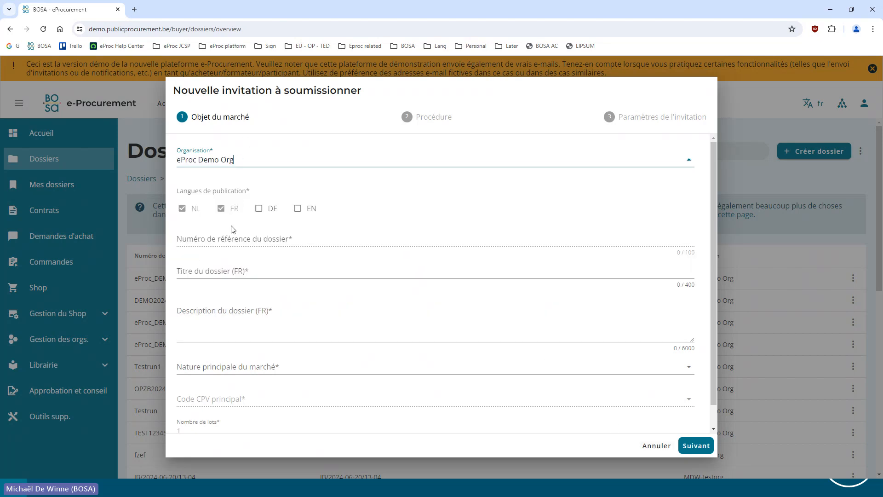
click(258, 162)
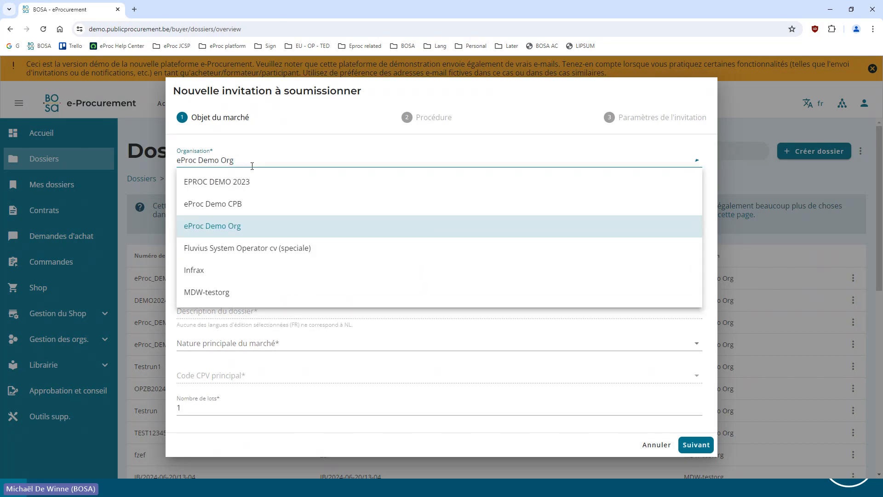
click(229, 235)
click(230, 161)
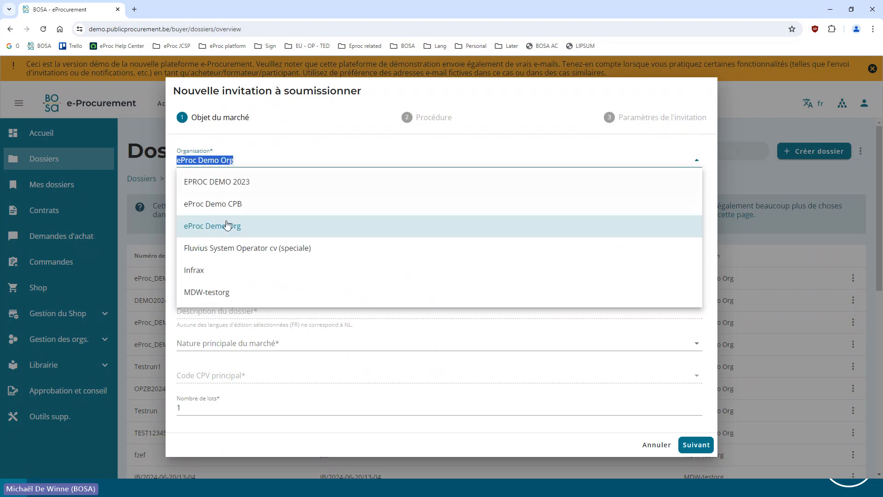
click(227, 225)
click(221, 208)
Enter DEMO20240624/PNSPP as the dossier's reference number
click(234, 236)
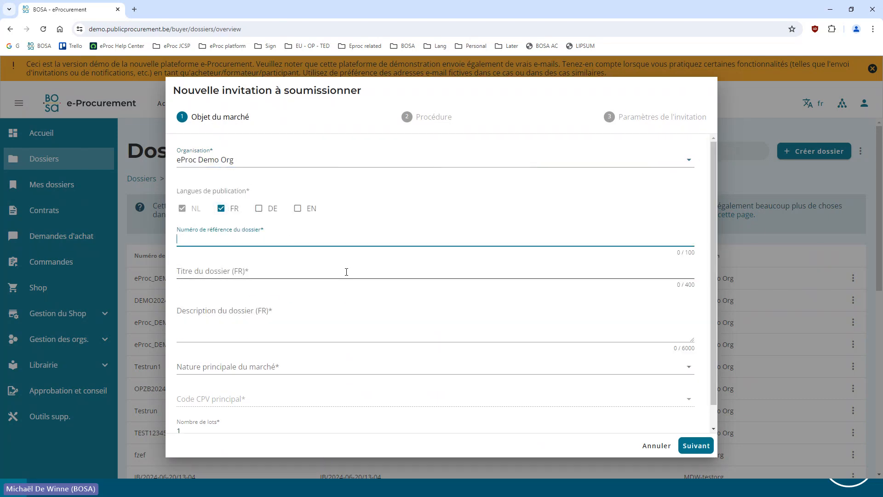
text(MDW)
key(BackSpace)
key(BackSpace)
key(BackSpace)
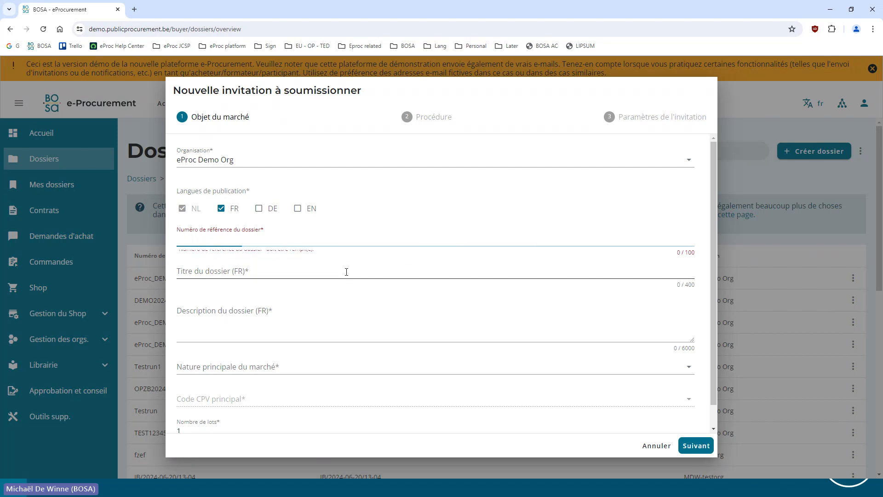
text(D)
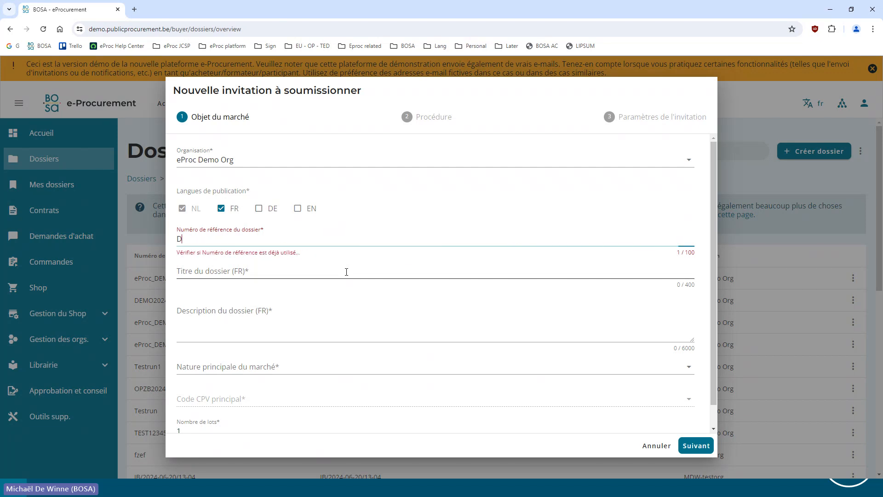
text(EMO2024)
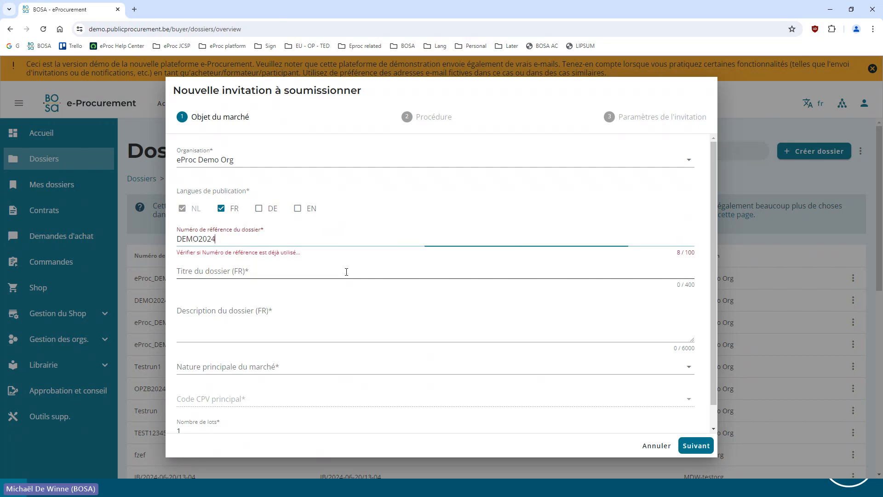
text(0624/)
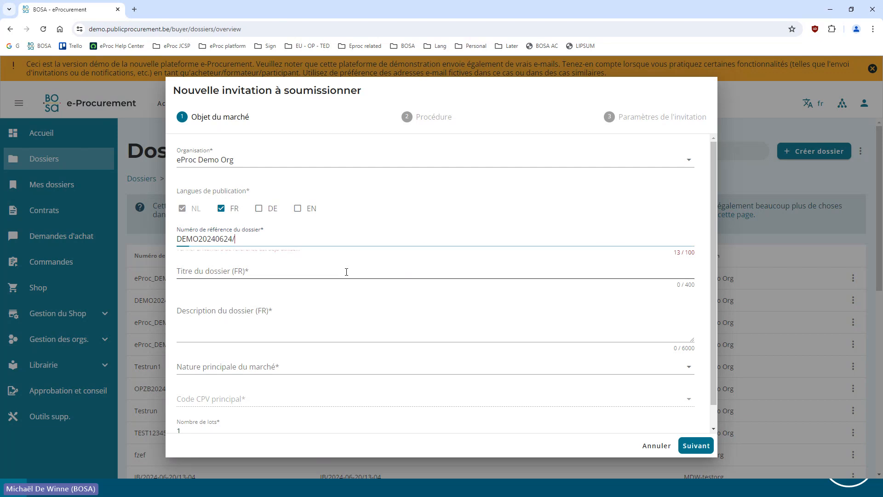
text(PNSPP)
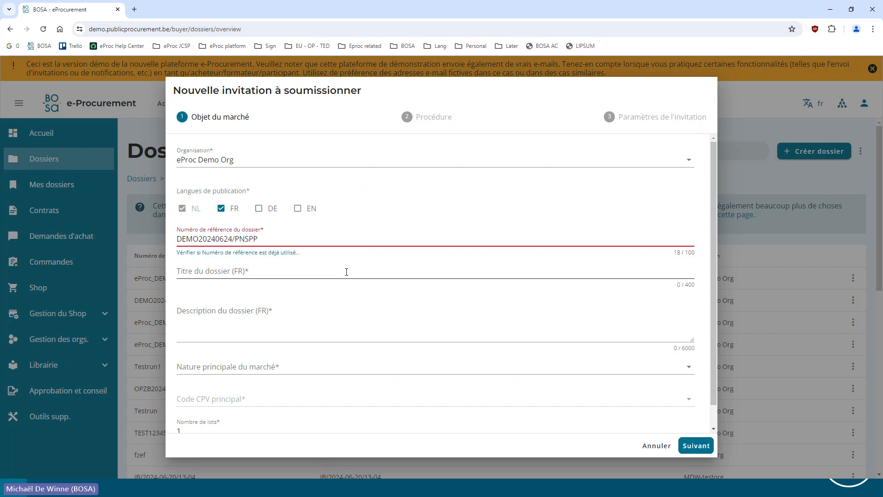
Copy the dossier's reference number into its French title and description
key(ctrl+a)
key(ctrl+c)
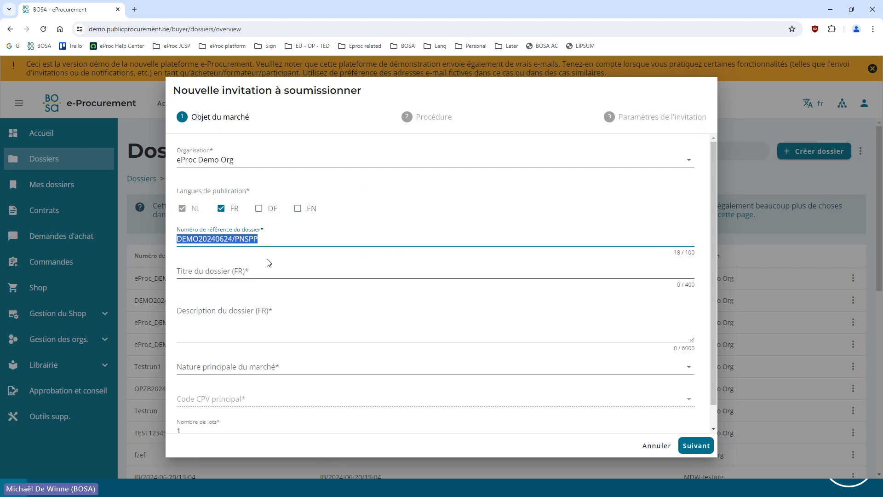
click(241, 273)
key(ctrl+v)
click(244, 332)
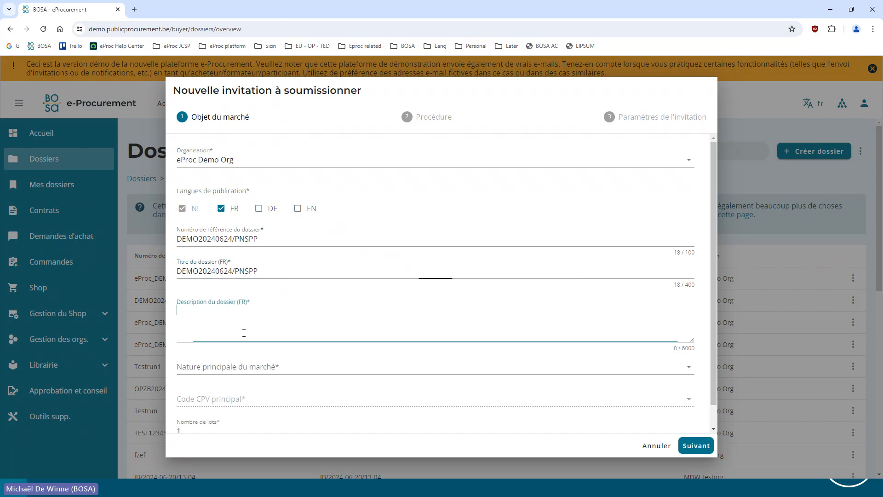
key(ctrl+v)
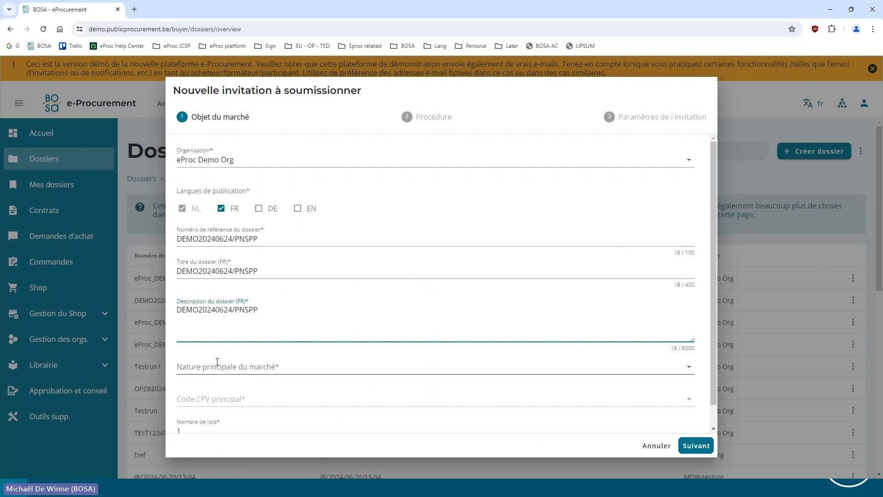
Set the main nature to Fournitures and the main CPV code to 34110000-1 - Voitures particulières, and continue to the procedure
click(240, 364)
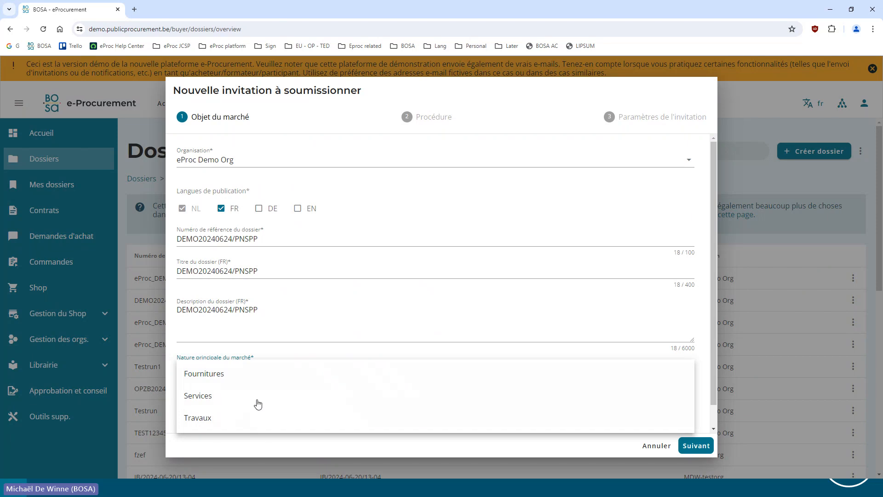
click(227, 372)
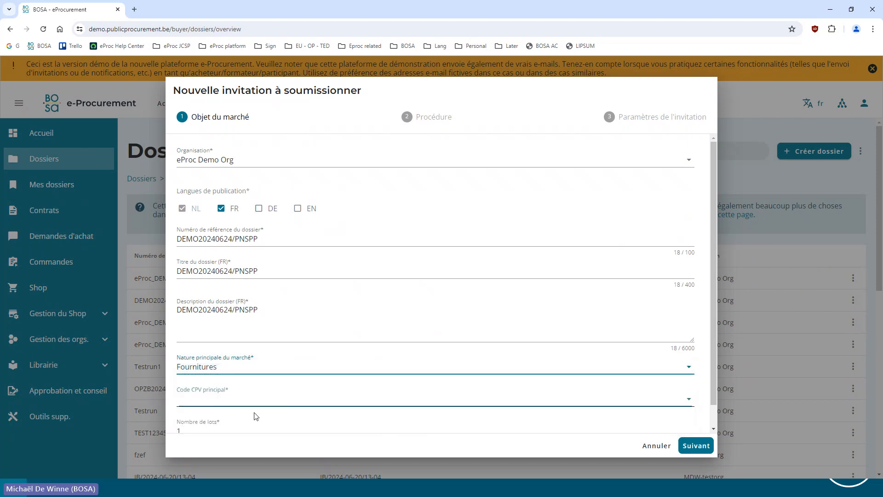
click(256, 399)
text(voiture)
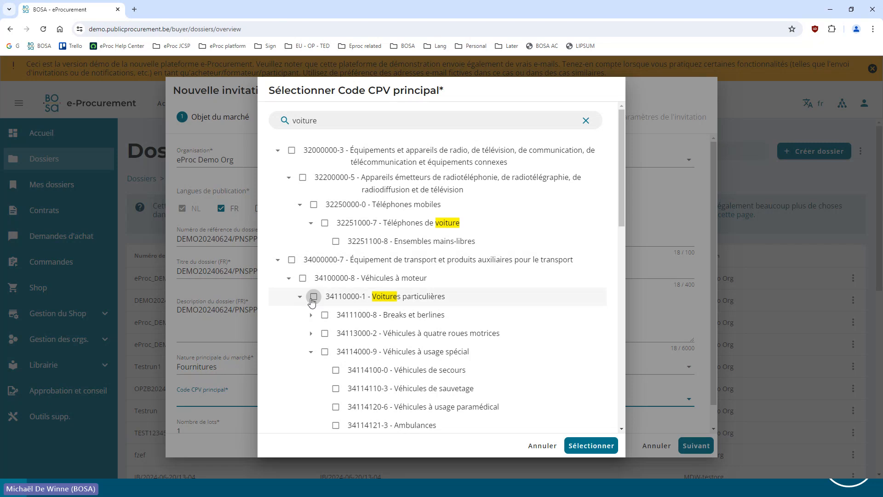
click(315, 297)
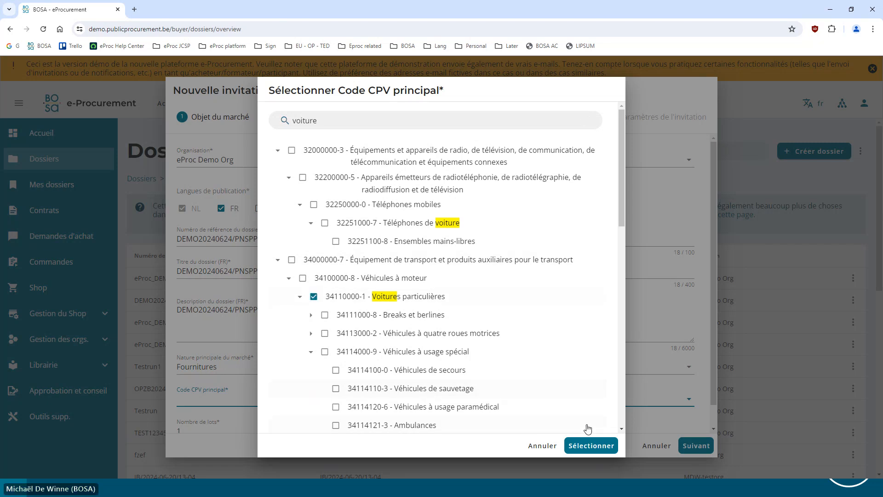
click(585, 445)
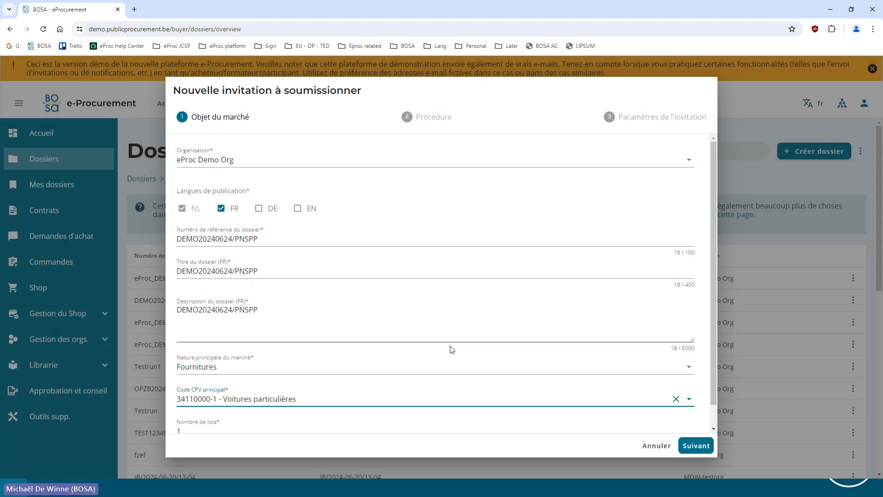
click(696, 445)
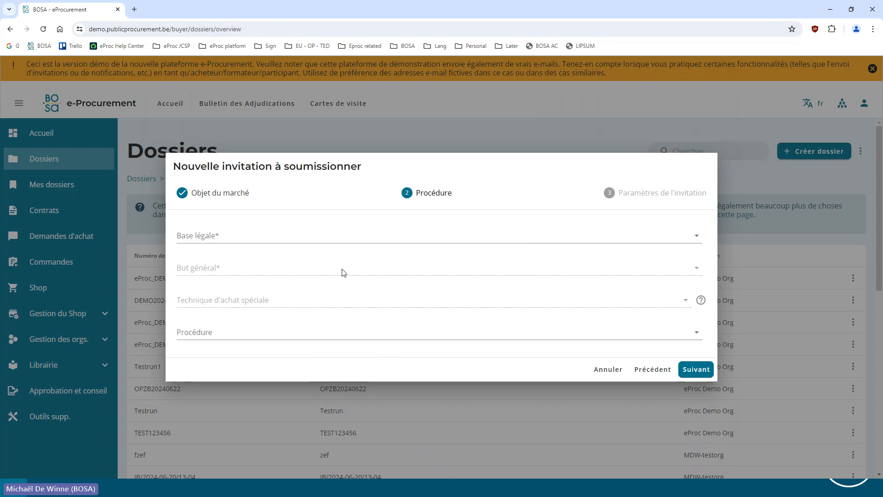
Define the procedure as Directive 2014/24/EU (Secteur classique), invitation forming part of a mise en concurrence, Procédure négociée sans publication préalable, and continue
click(268, 239)
click(259, 248)
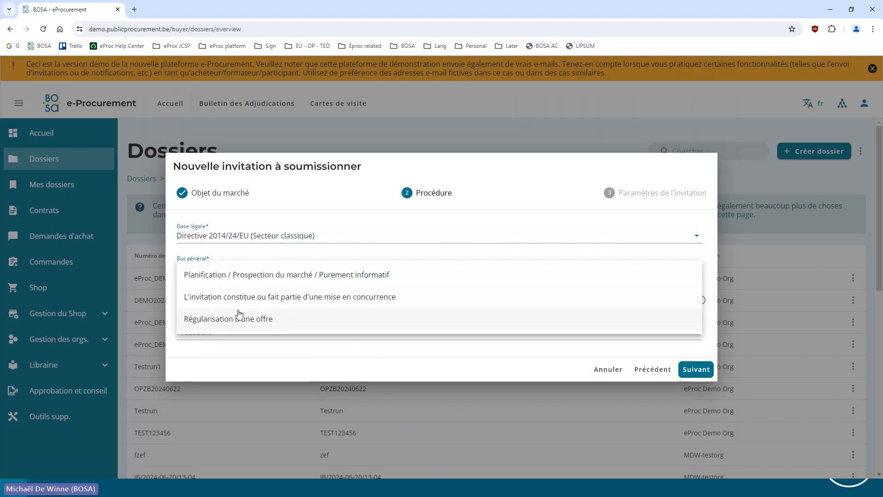
click(255, 302)
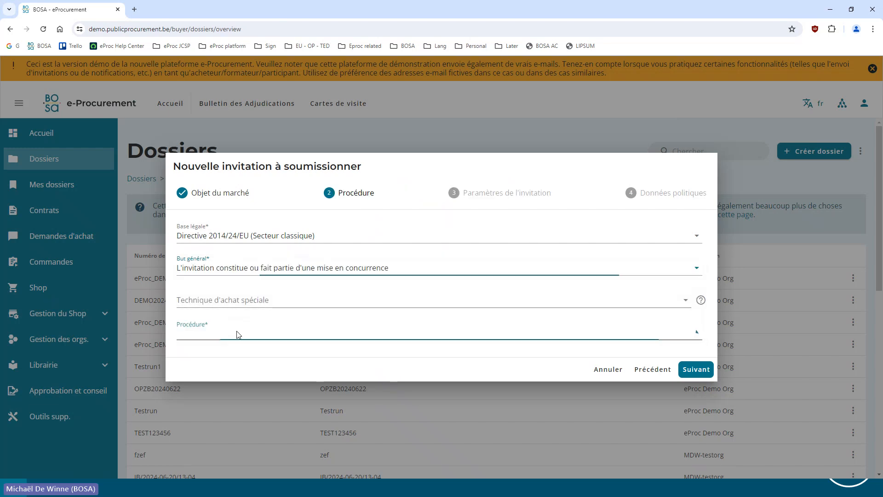
click(237, 334)
scroll(301, 434, down, 1)
click(257, 458)
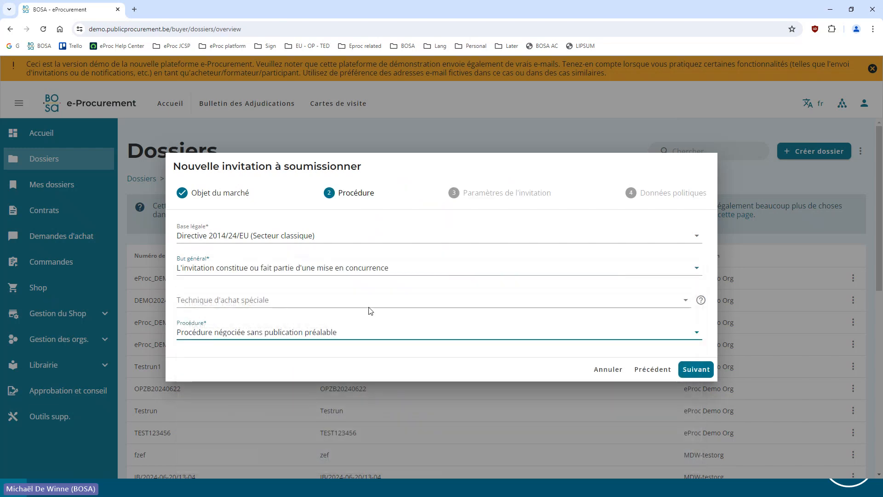
click(696, 370)
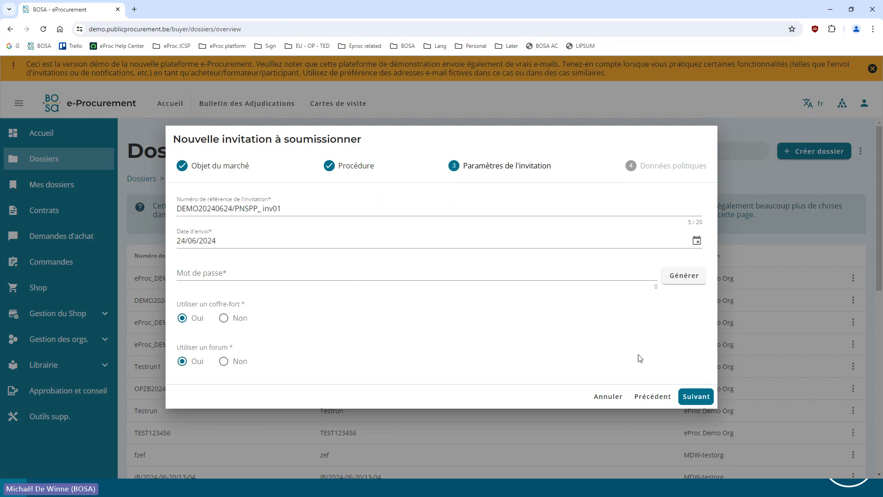
Generate the invitation's password, decline providing sustainable procurement data, and save the invitation
click(685, 276)
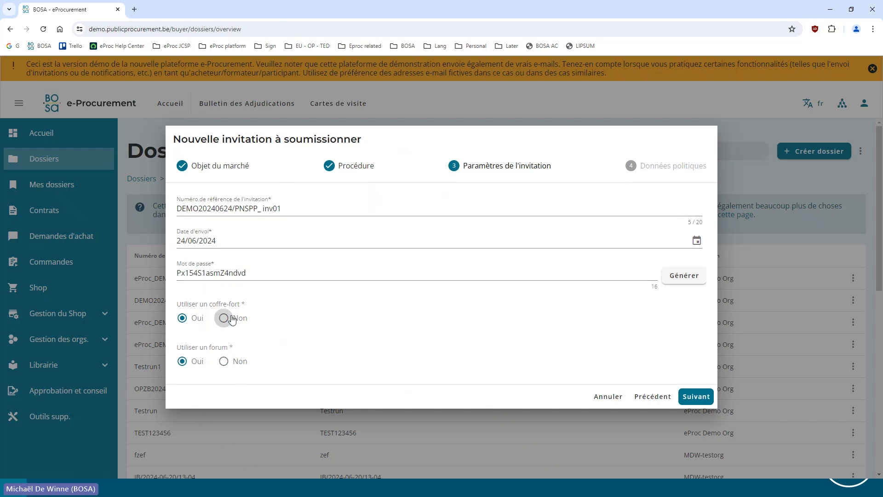
click(696, 396)
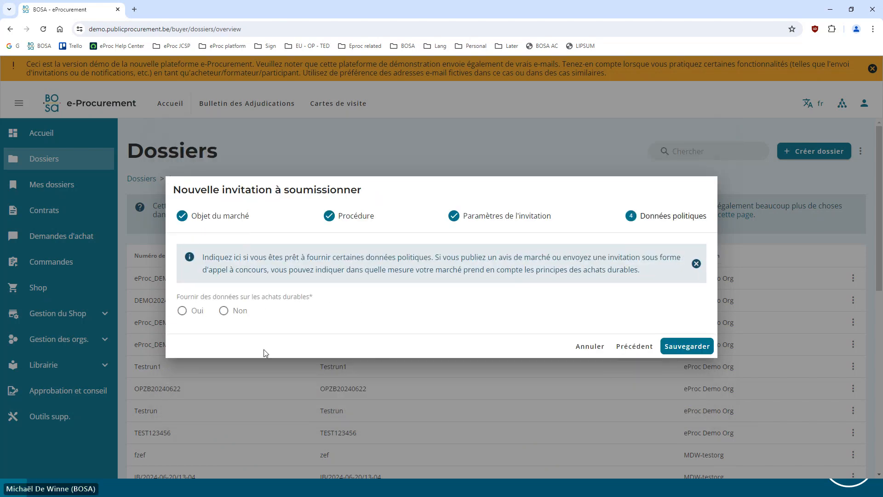
click(224, 310)
click(695, 352)
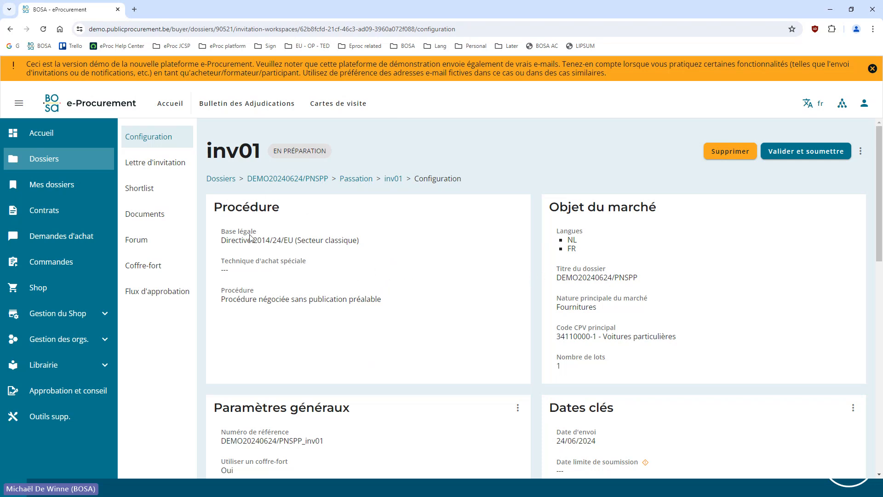
Set the invitation's submission deadline to the platform's proposed 05/07/2024 13:10 CEST and save the key dates
scroll(422, 271, down, 2)
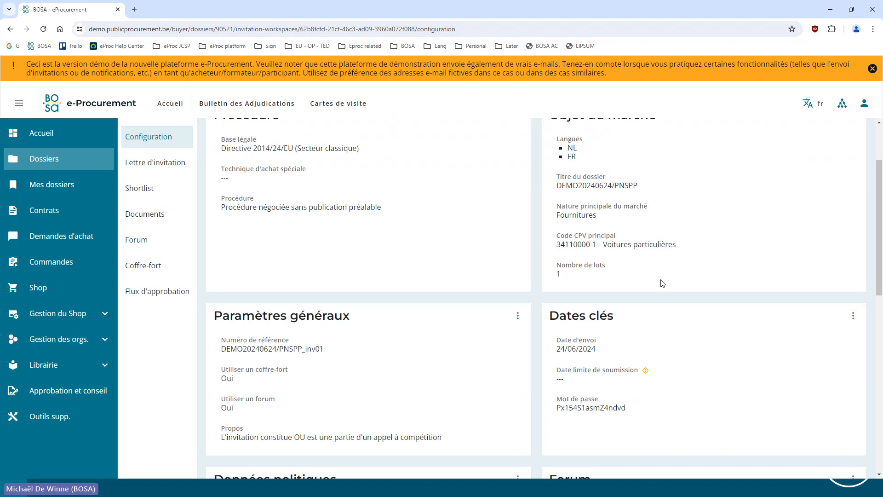
scroll(507, 273, up, 2)
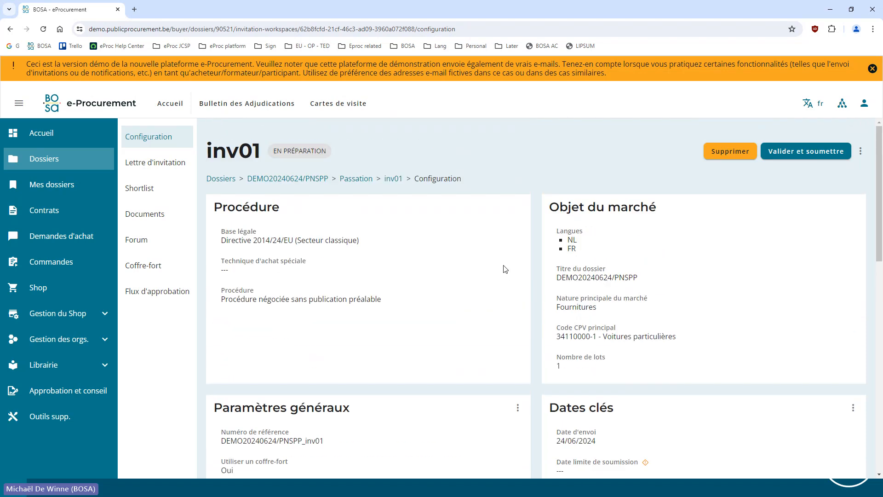
scroll(524, 269, down, 3)
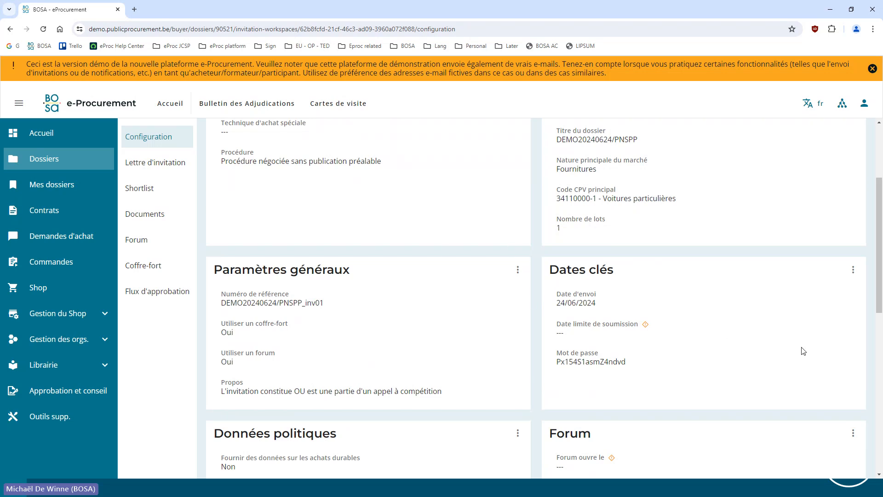
click(854, 270)
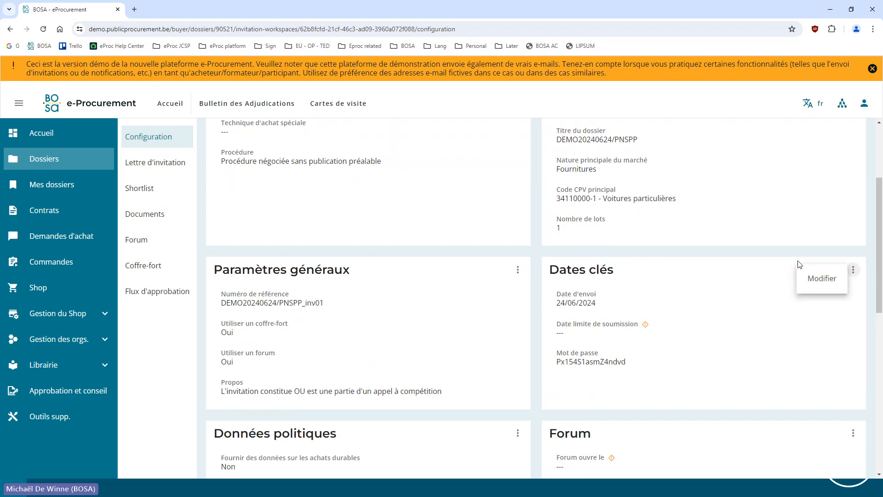
click(819, 278)
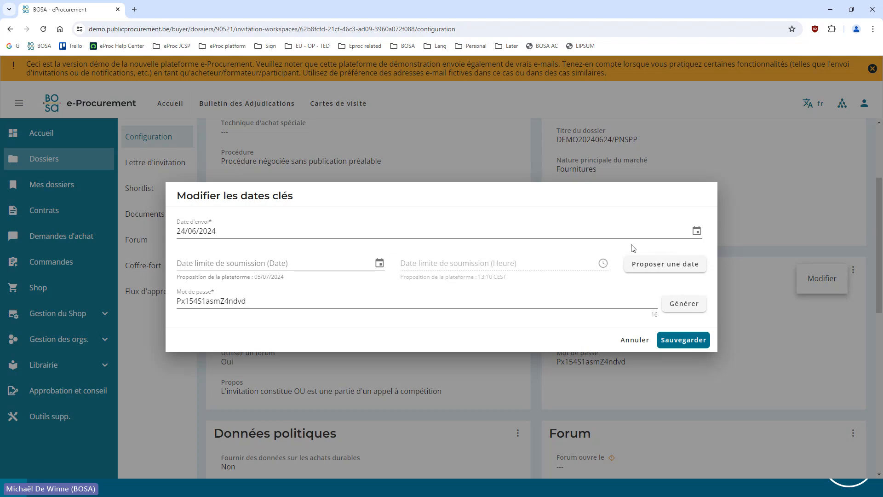
click(662, 265)
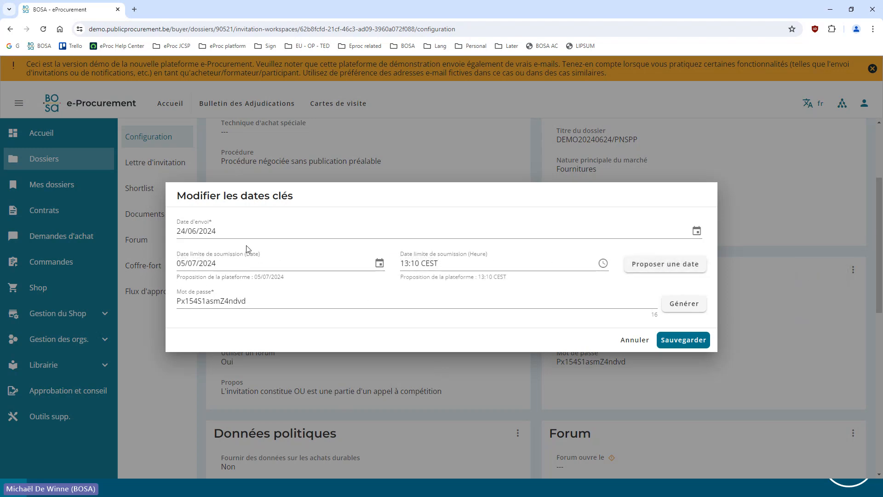
click(673, 339)
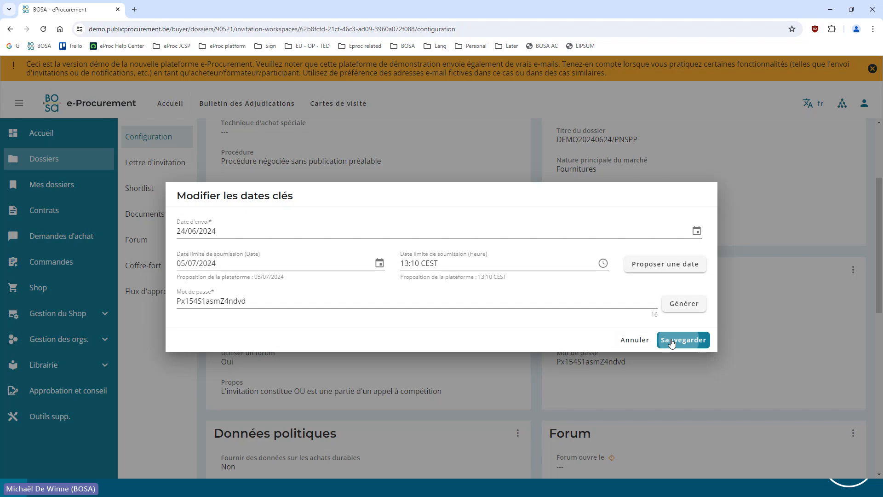
Edit the forum configuration and set its opening date to 24/06/2024
scroll(654, 308, down, 2)
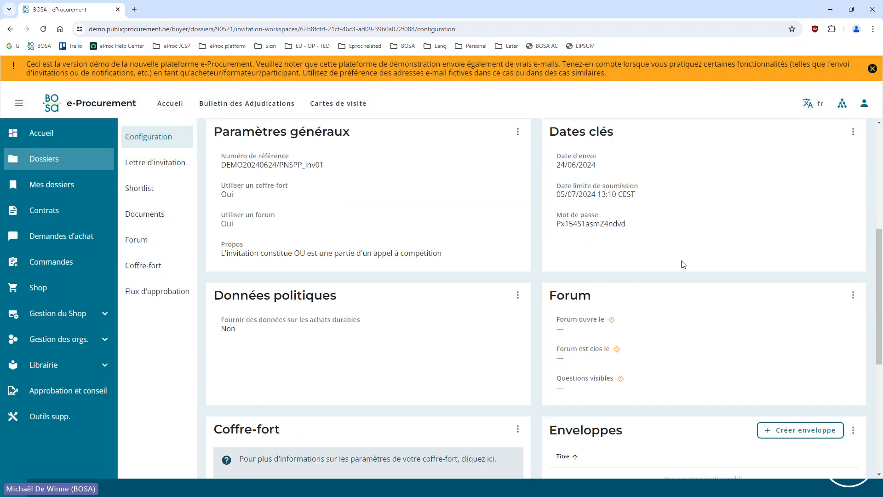
click(854, 295)
click(825, 303)
click(363, 230)
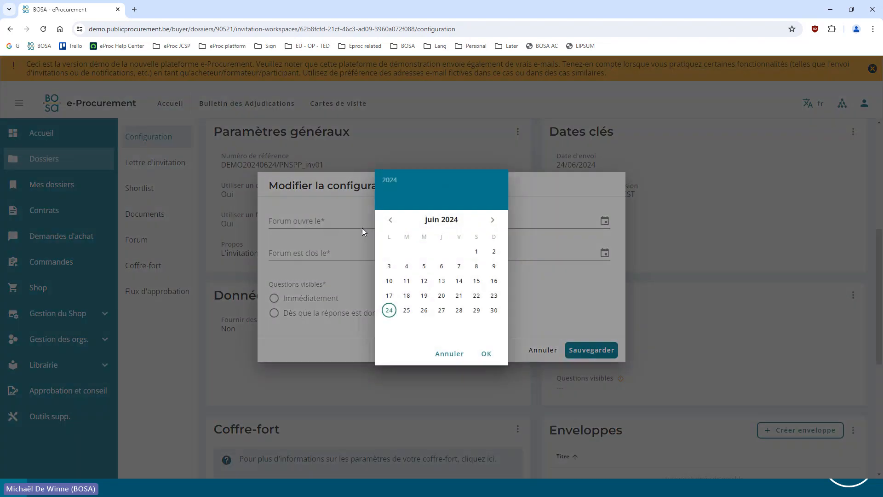
click(388, 310)
click(486, 353)
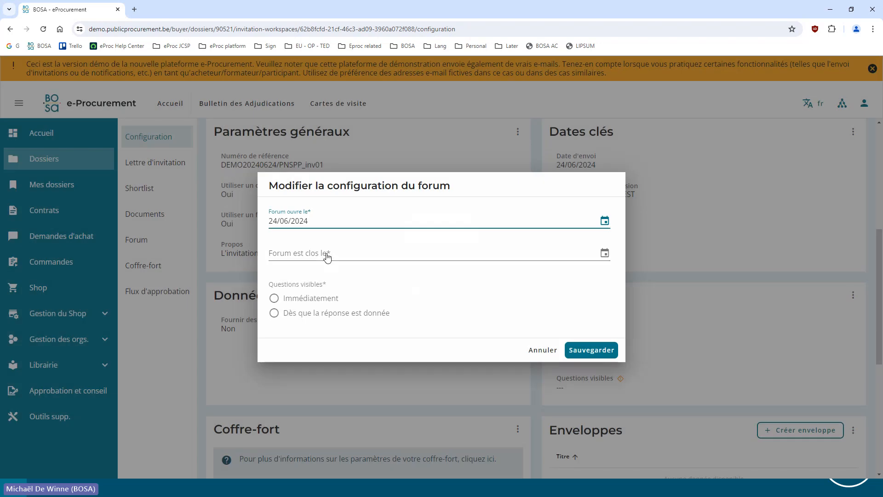
Set the forum's closing date to 01/07/2024, make questions visible "Dès que la réponse est donnée", and save
click(330, 258)
click(493, 219)
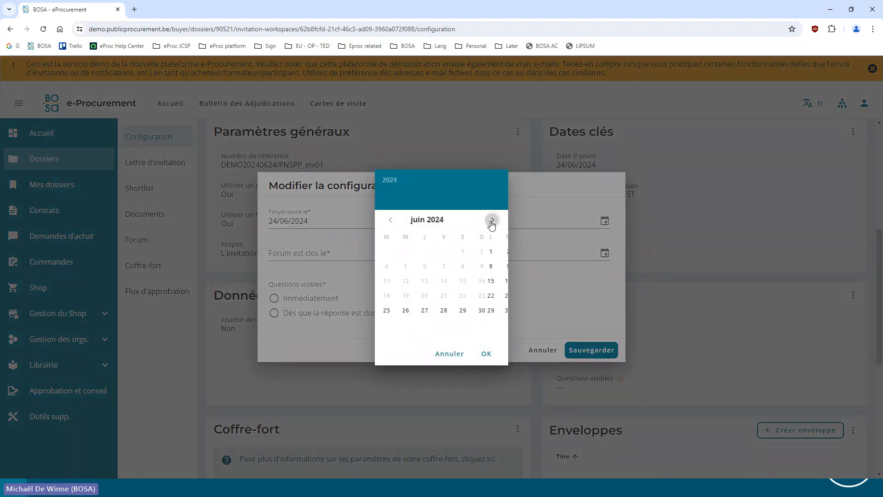
click(388, 251)
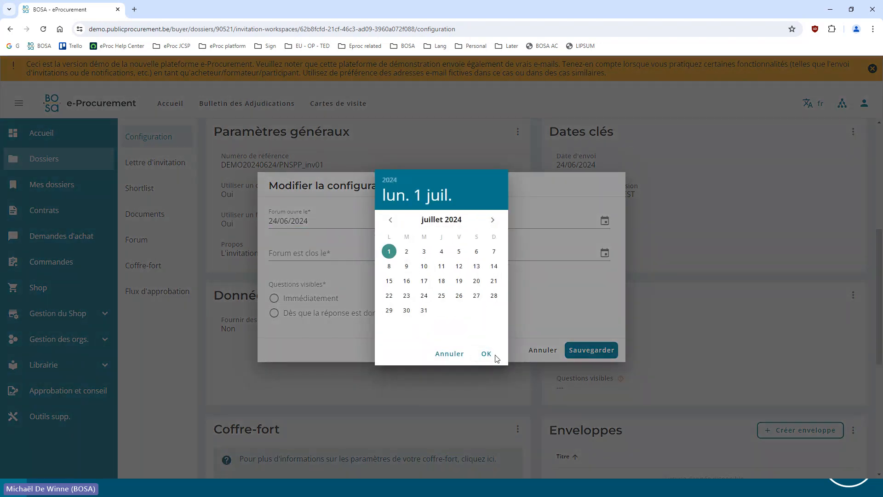
click(487, 353)
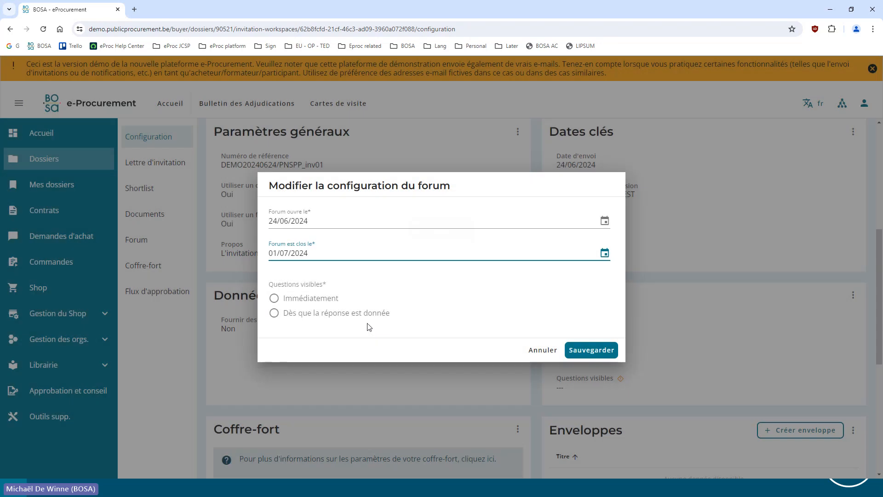
click(358, 314)
click(592, 350)
Configure the coffre-fort to close automatically at the submission deadline and save its settings
scroll(548, 272, down, 4)
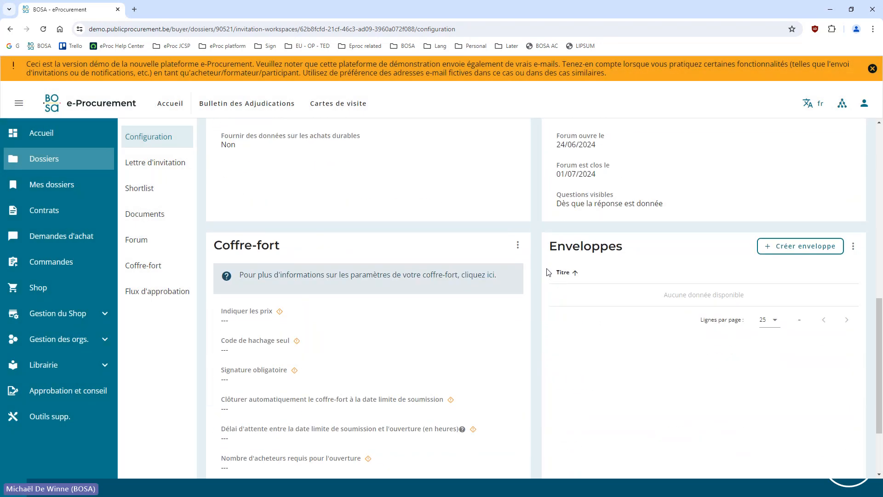
click(518, 247)
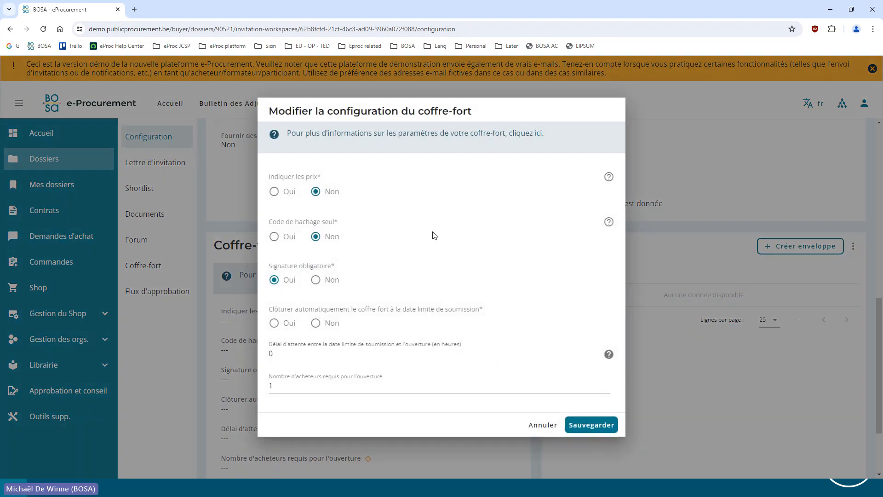
click(284, 327)
click(592, 425)
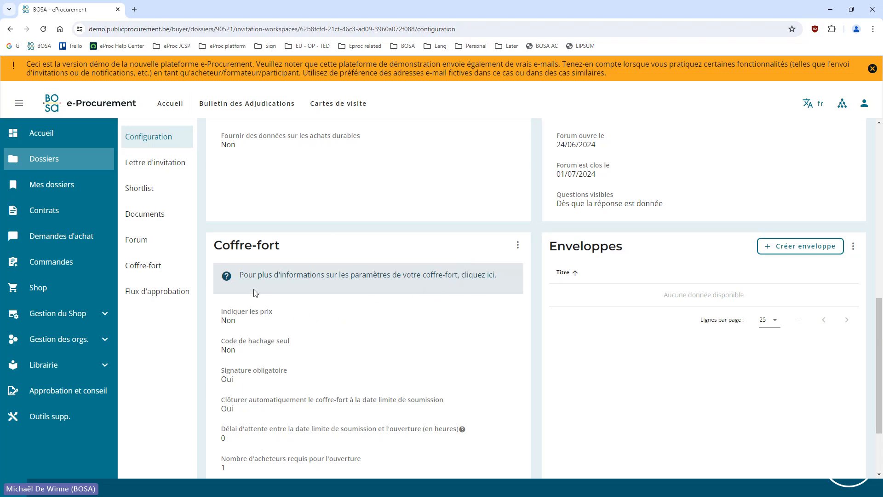
Fill the French invitation letter with the first paragraph of the bookmarked LIPSUM page and save it
scroll(256, 293, up, 3)
click(156, 163)
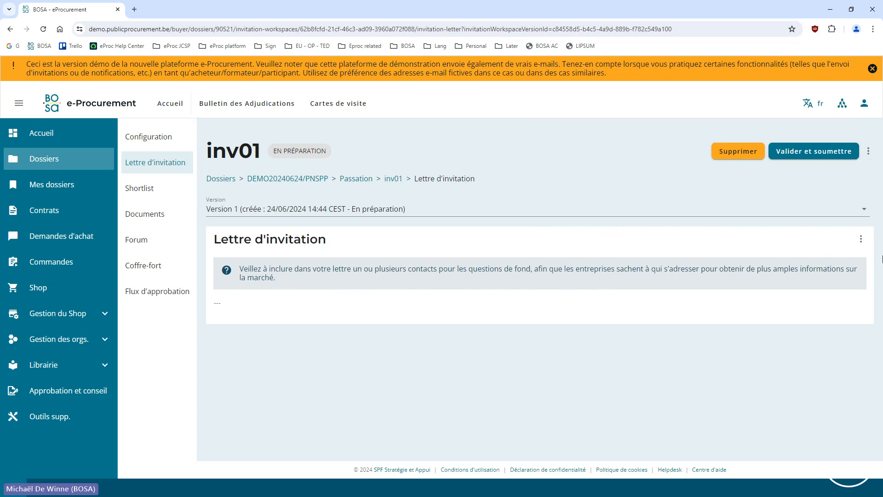
click(860, 240)
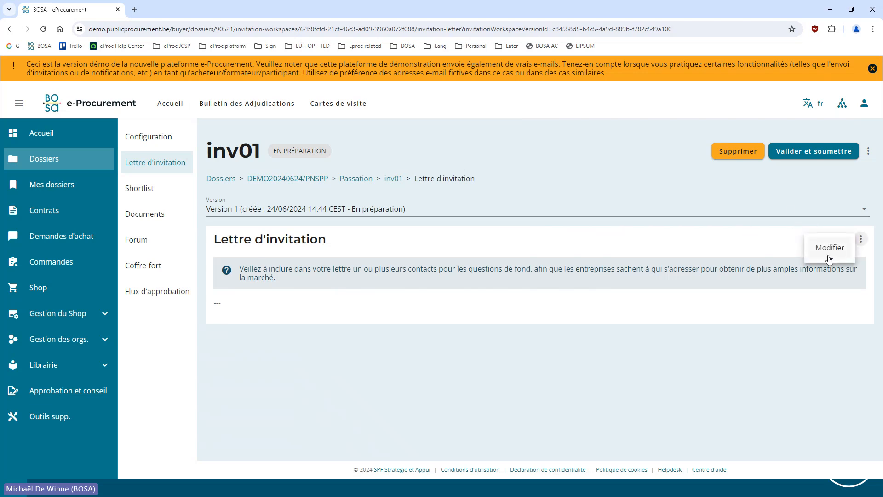
click(816, 247)
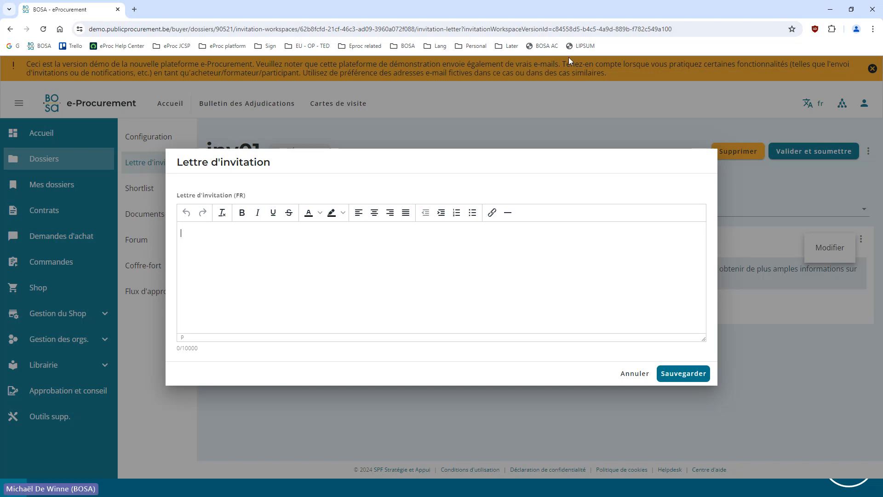
middle_click(581, 46)
click(192, 3)
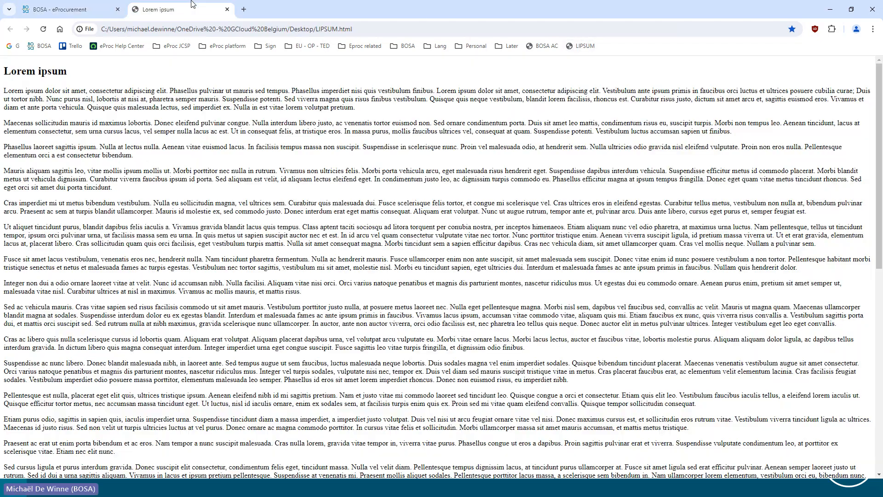
double_click(178, 90)
triple_click(174, 94)
key(ctrl+c)
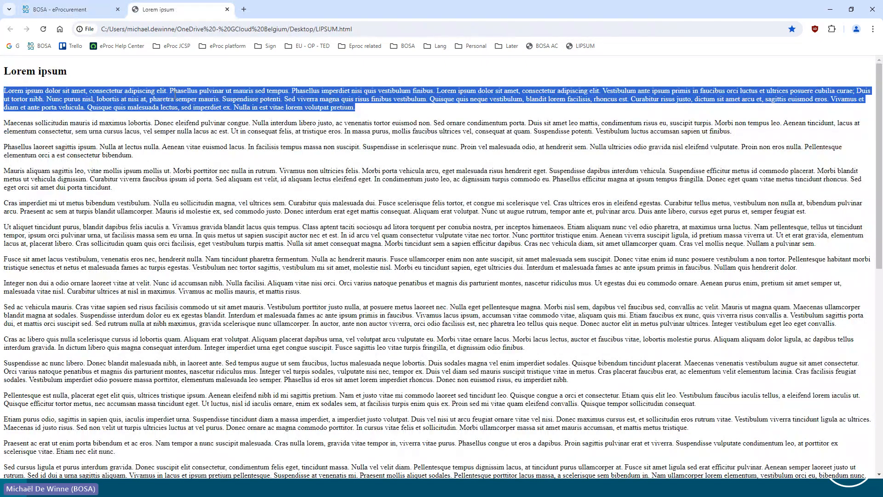
click(69, 9)
key(ctrl+v)
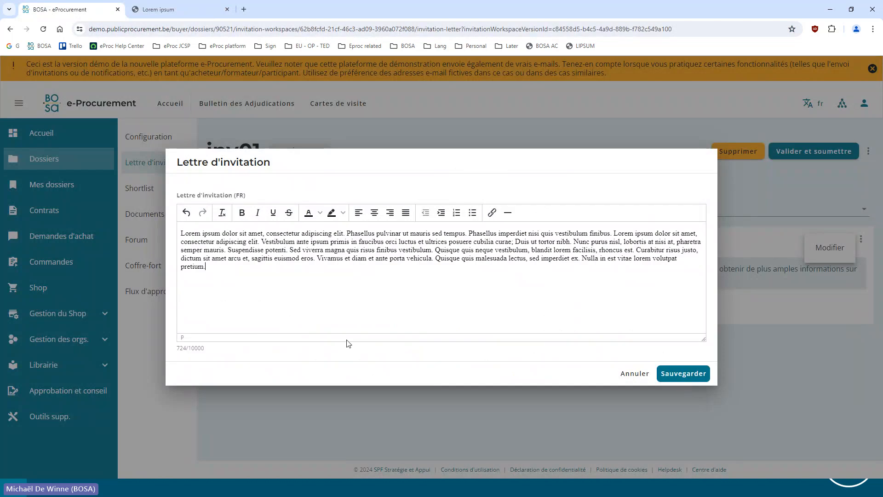
click(671, 375)
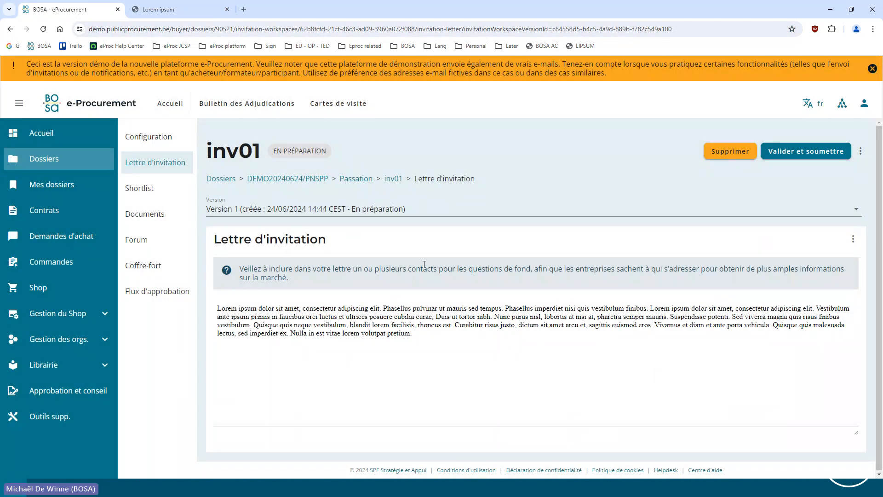
Go to the invitation's shortlist and view the form for adding a company, closing it without creating one
click(165, 194)
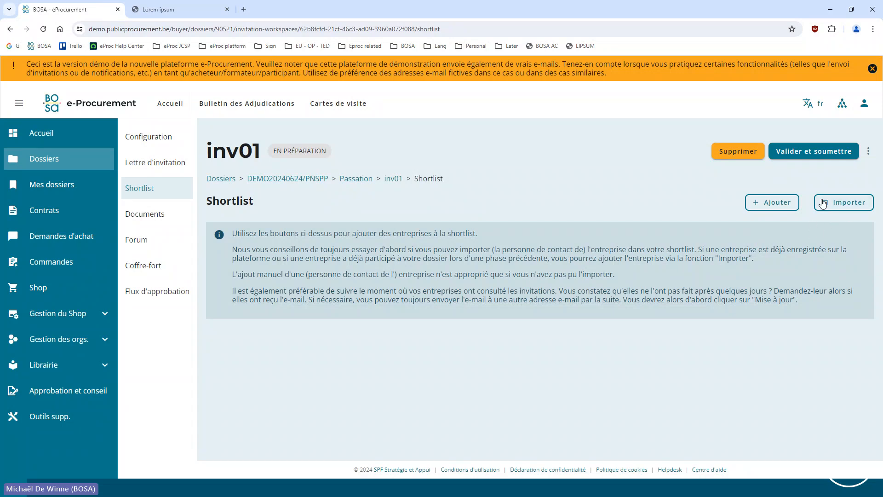
click(757, 202)
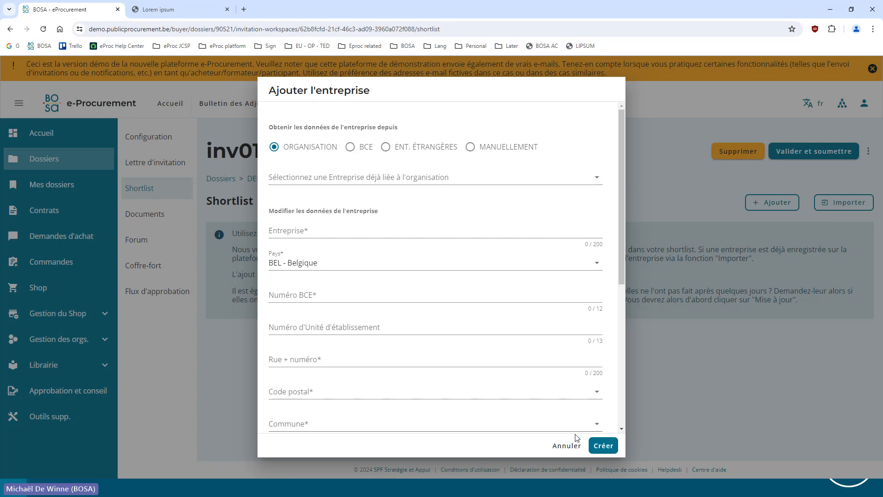
click(553, 446)
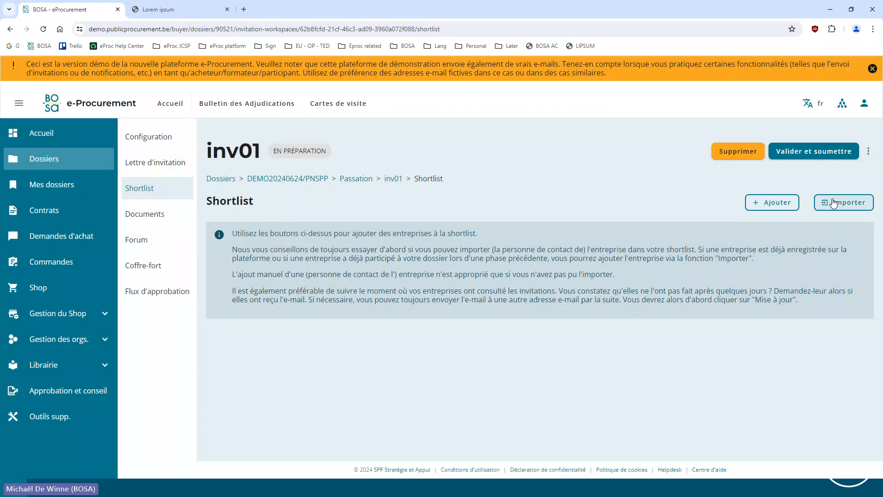
Start importing companies into the shortlist from those registered on the platform, filtered by interest in Fournitures
click(835, 205)
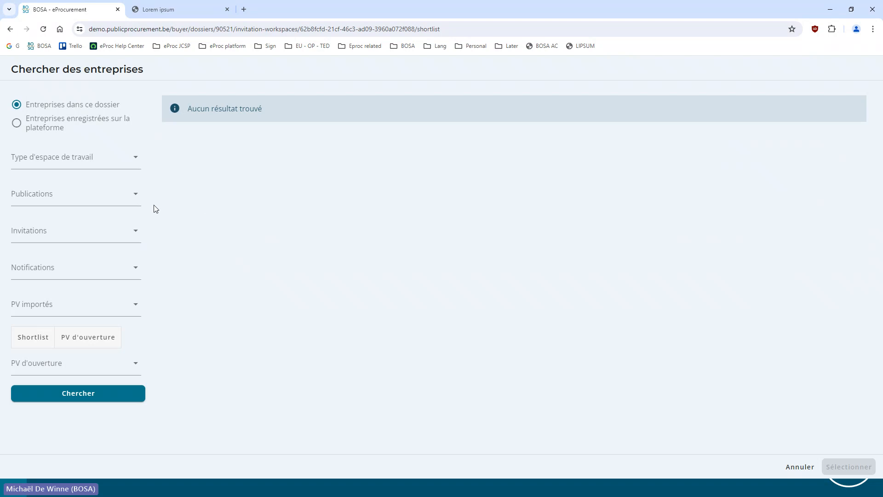
click(30, 123)
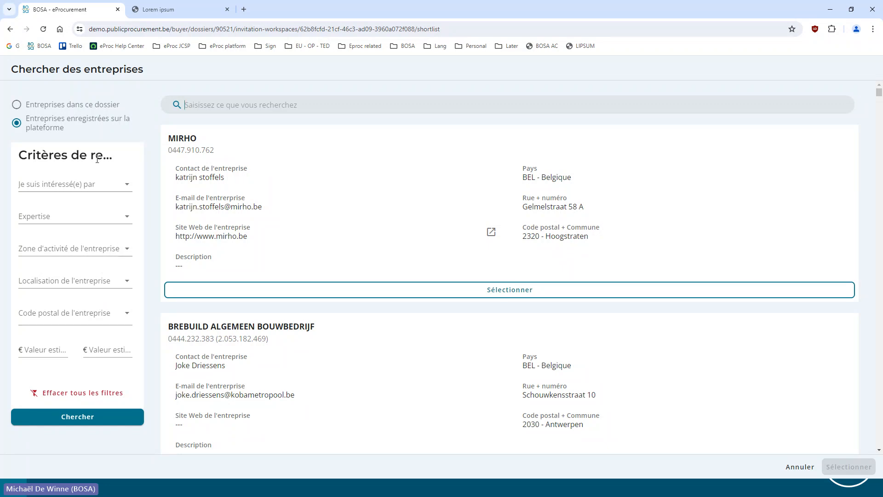
click(73, 184)
click(30, 191)
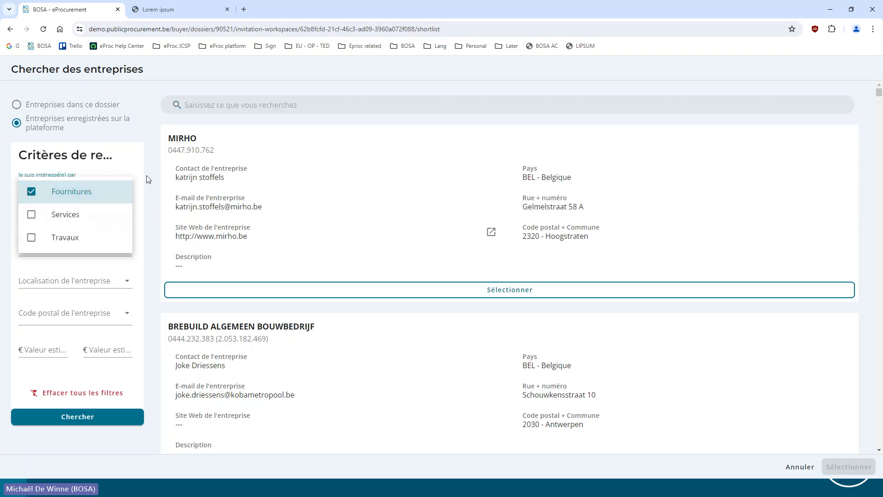
click(147, 179)
Filter the companies by expertise 34110000-1 - Voitures particulières, run the search and browse the resulting companies
click(77, 218)
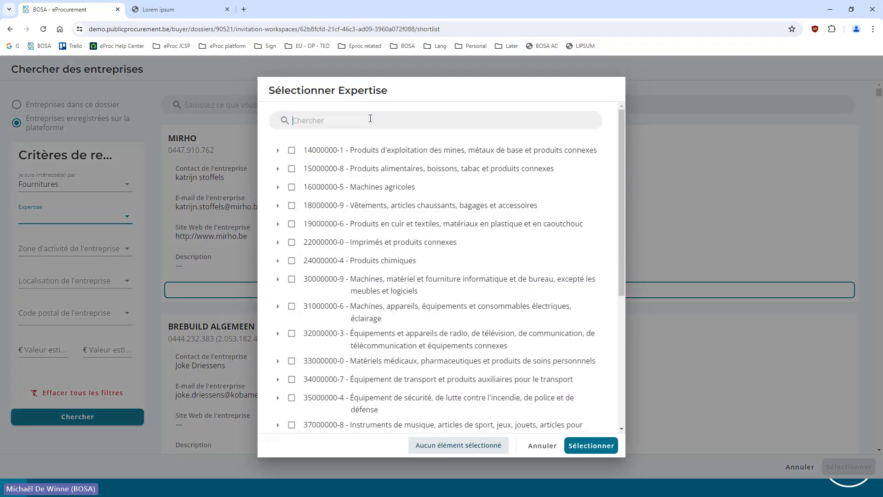
text(voitures)
click(314, 187)
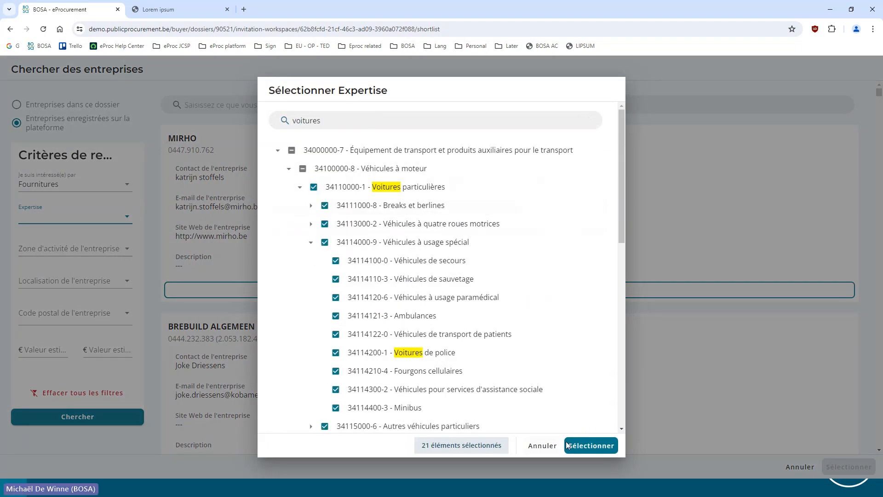
click(590, 445)
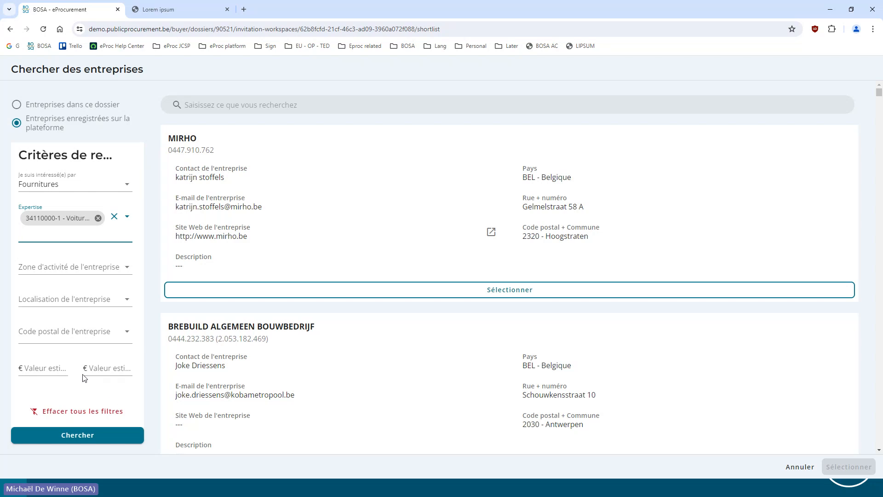
click(60, 440)
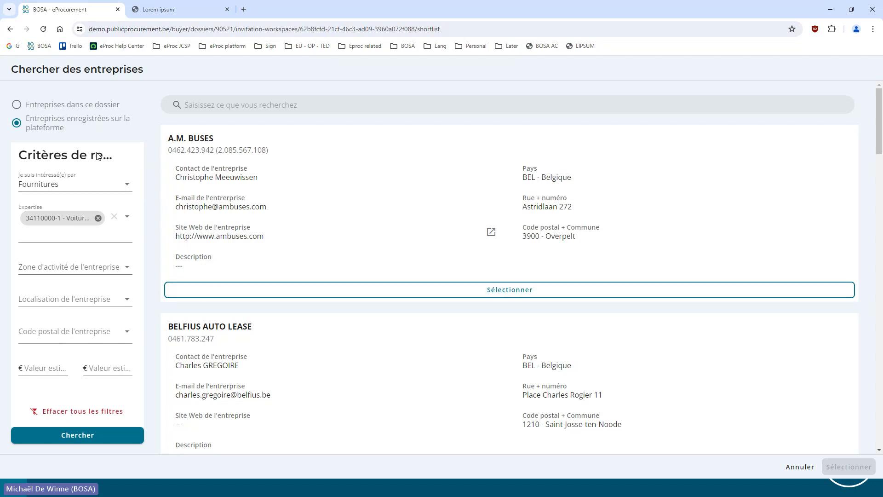
scroll(702, 289, down, 1)
scroll(701, 289, down, 20)
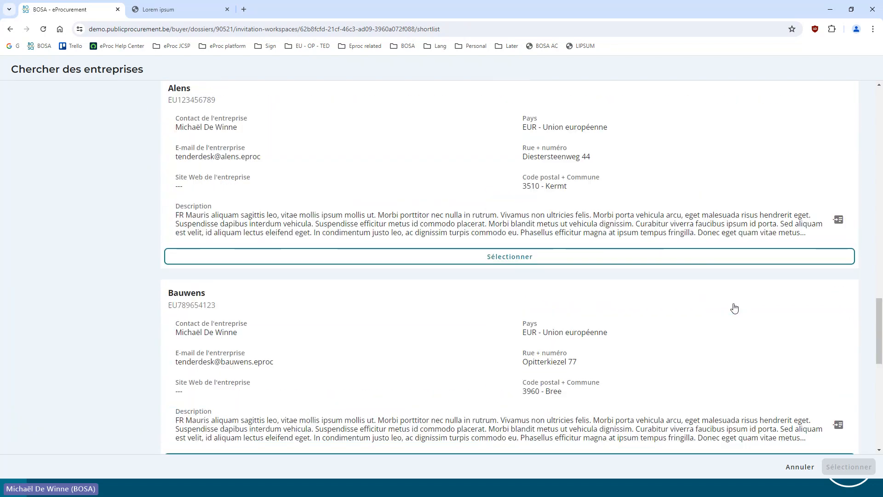
scroll(779, 367, up, 12)
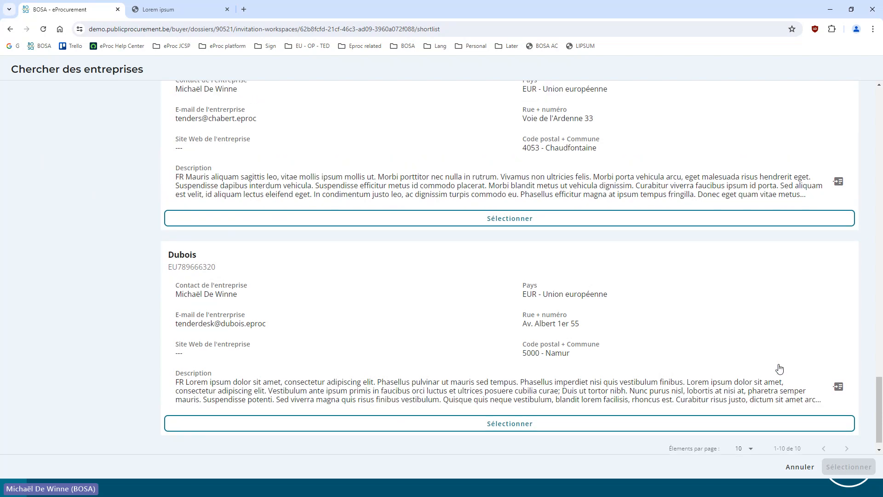
Select both BELFIUS AUTO LEASE contacts in the search results and import them into the shortlist
scroll(696, 335, up, 10)
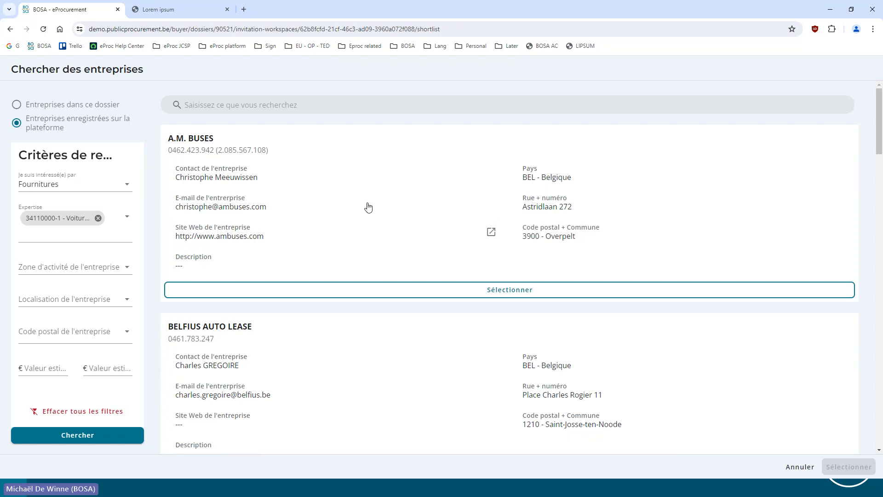
scroll(359, 200, down, 5)
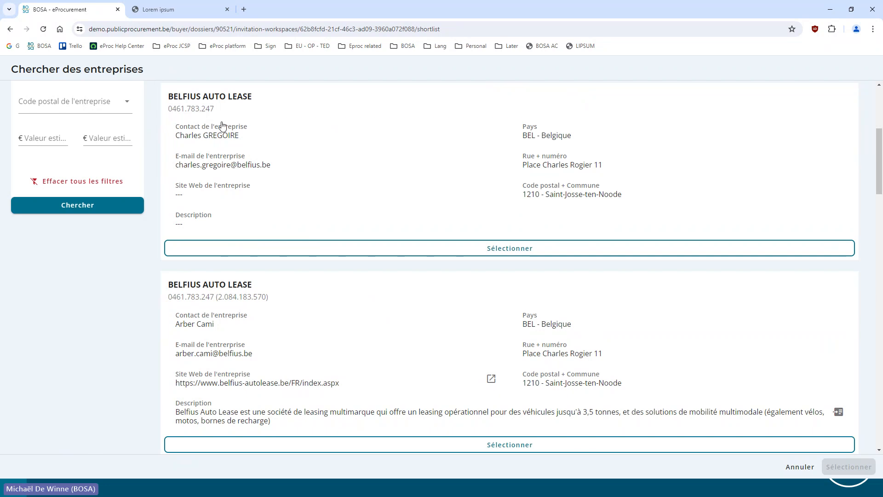
click(477, 252)
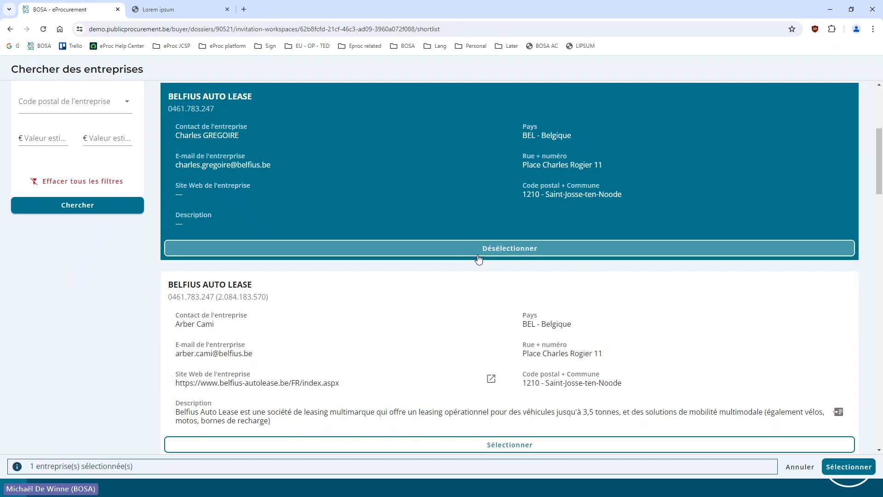
click(499, 448)
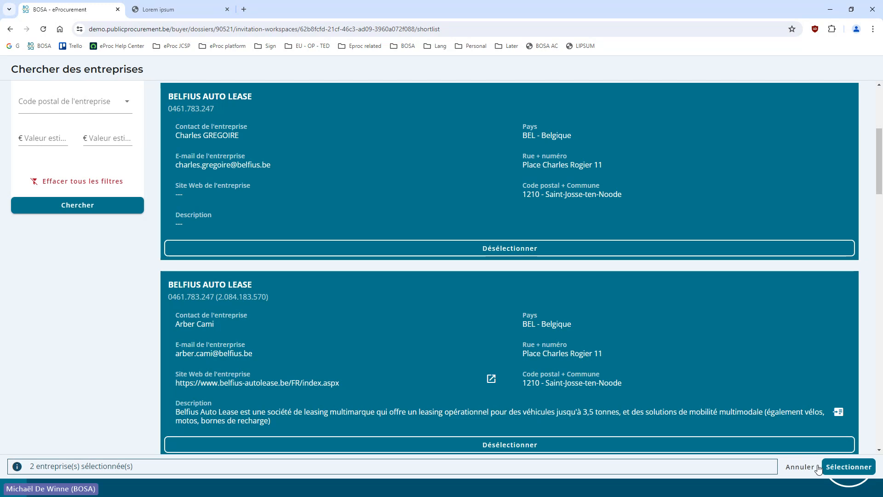
click(846, 467)
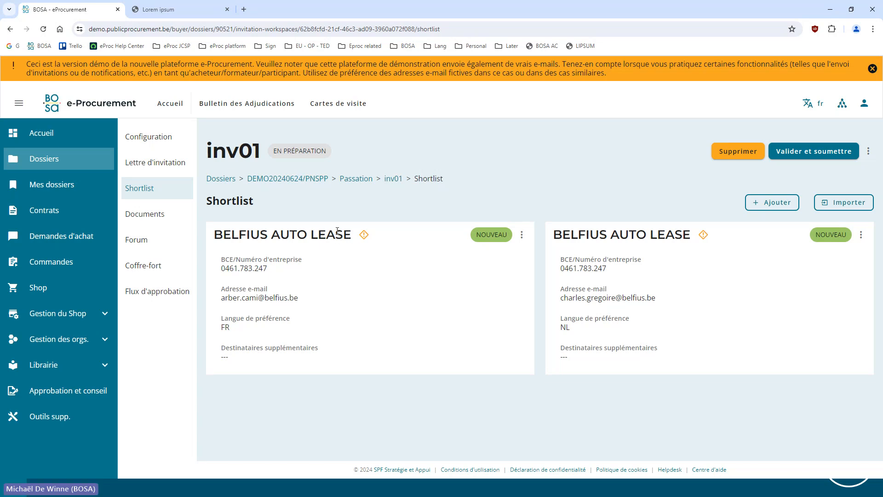
Check the duplicate-company warning on the shortlist and in the invitation's validation dialog, then cancel the submission
mouse_move(366, 240)
click(791, 155)
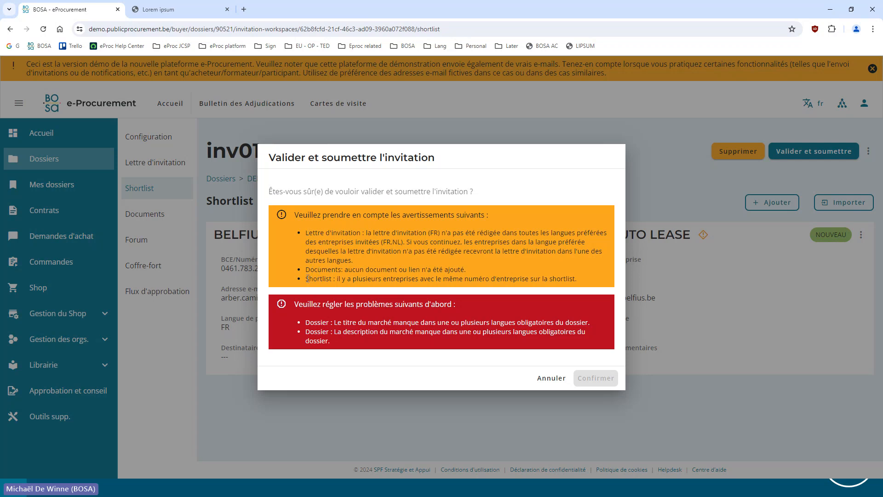
drag(307, 278, 565, 279)
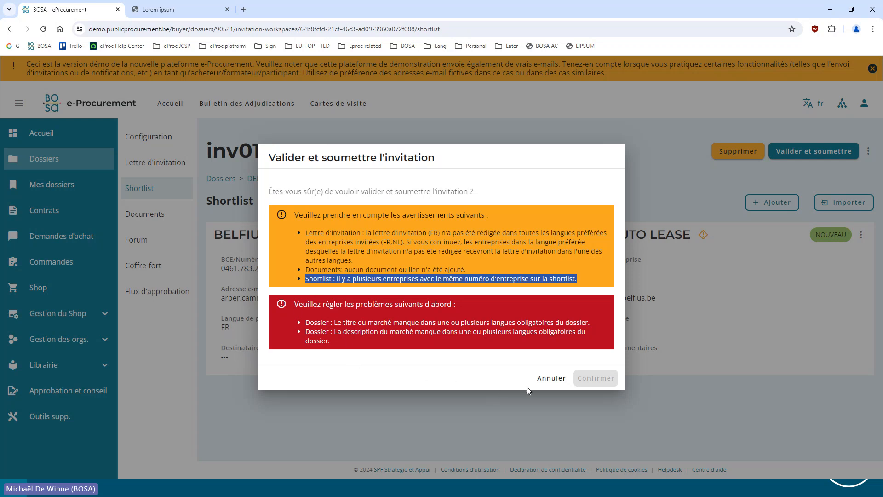
click(552, 378)
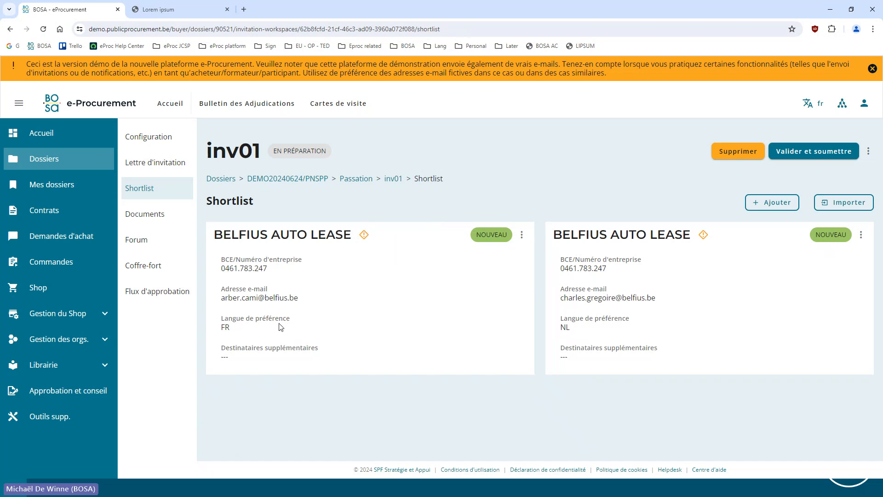
Add the Dutch-language BELFIUS AUTO LEASE contact's e-mail as an additional recipient on the French-language entry and save it
drag(561, 298, 673, 301)
key(ctrl+c)
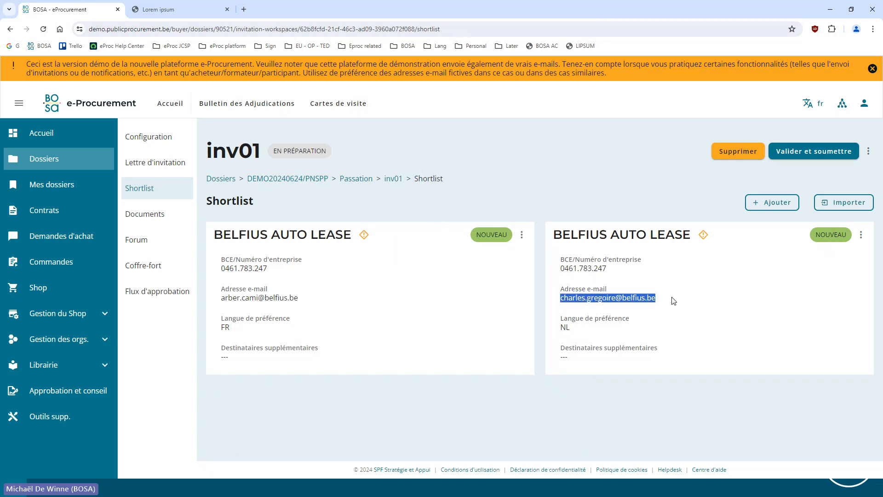
click(521, 234)
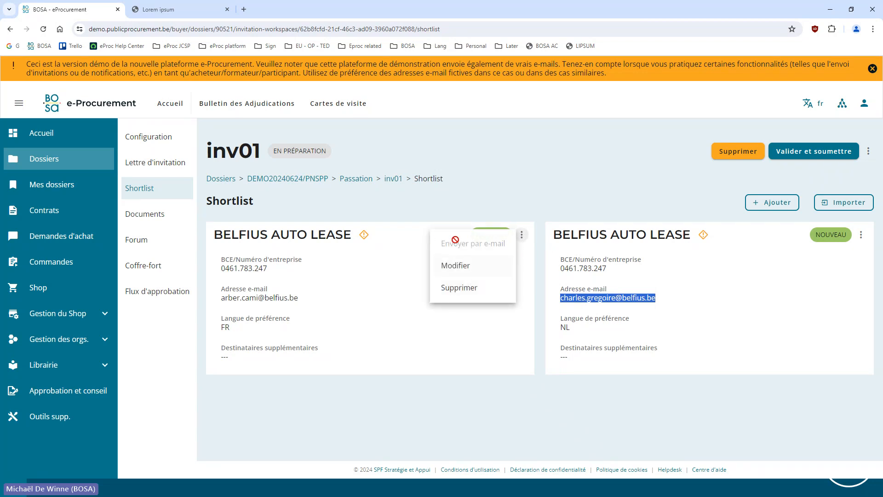
click(455, 266)
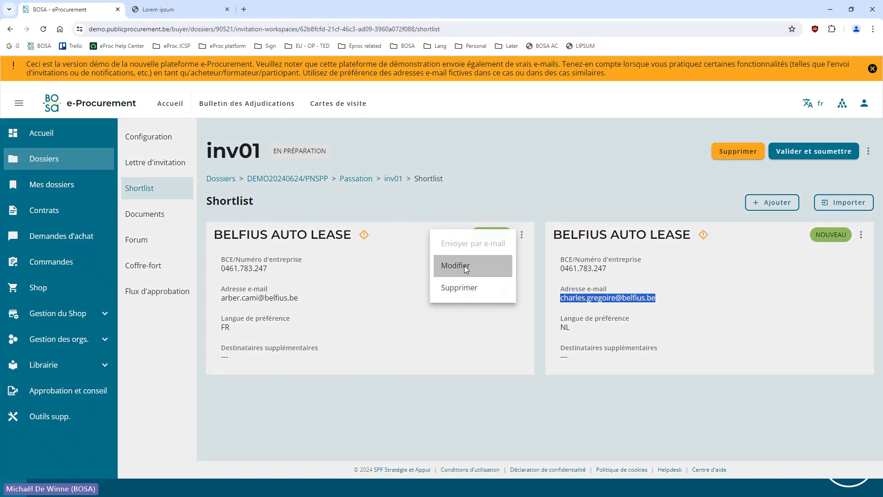
scroll(396, 309, down, 3)
click(310, 403)
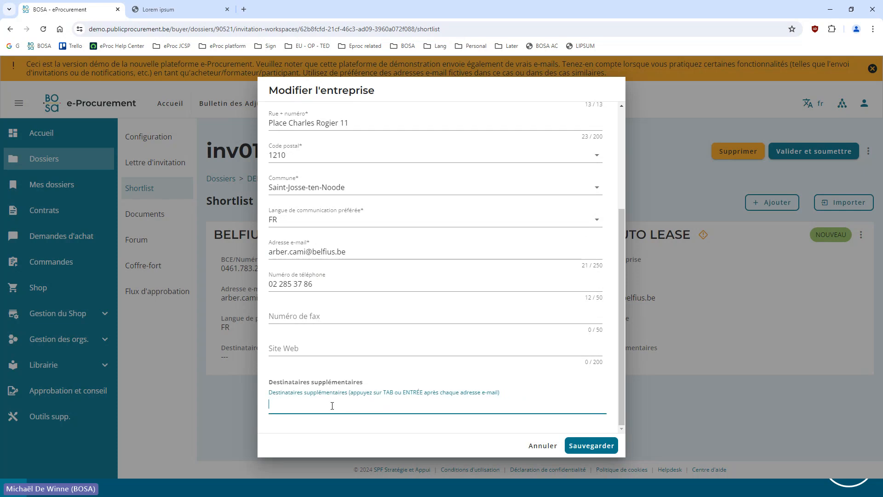
key(ctrl+v)
key(Return)
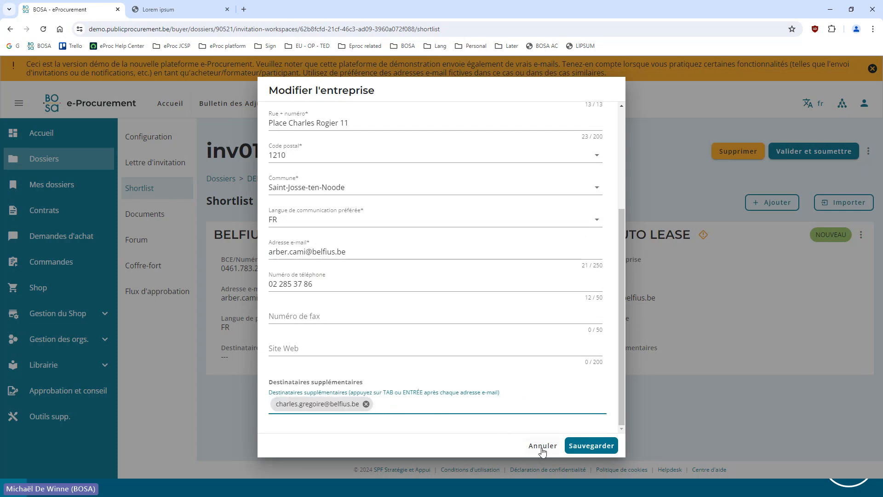
click(584, 445)
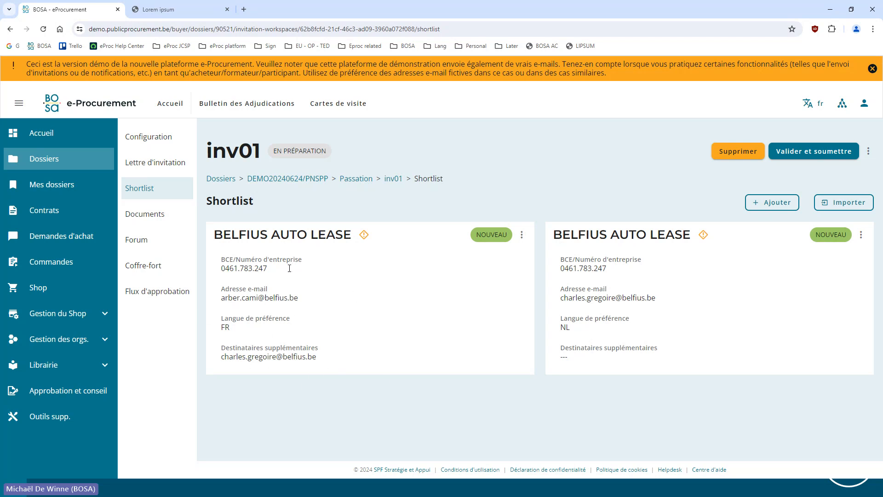
Remove the duplicate Dutch-language BELFIUS AUTO LEASE entry from the shortlist
click(862, 235)
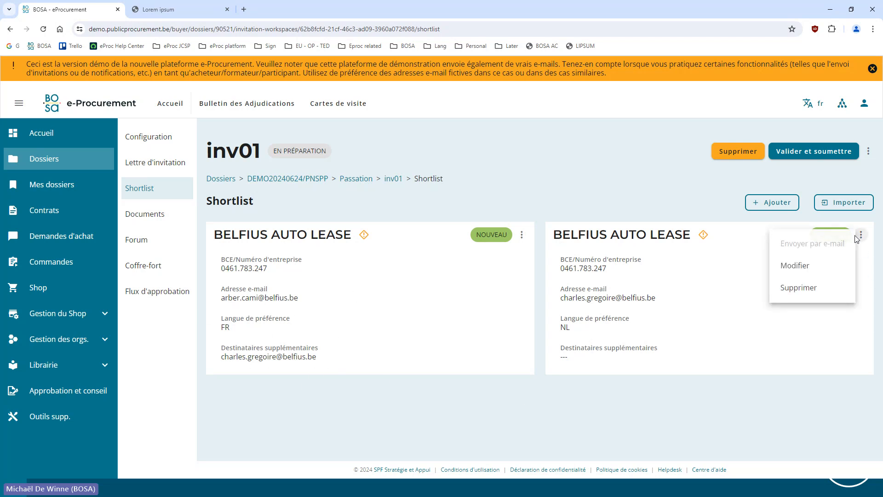
click(794, 267)
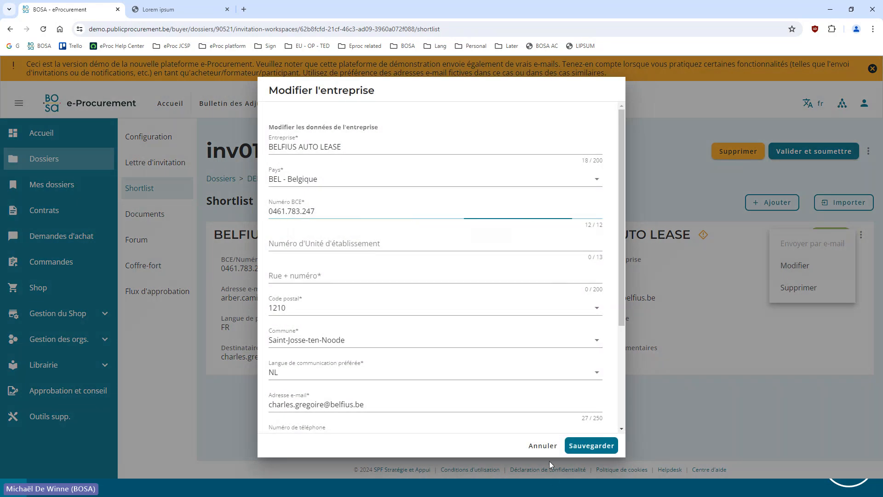
click(544, 463)
click(861, 235)
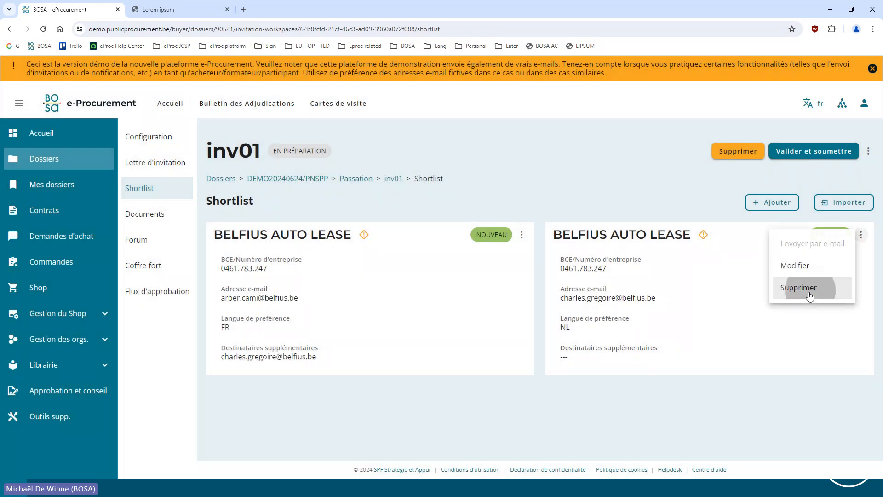
click(796, 288)
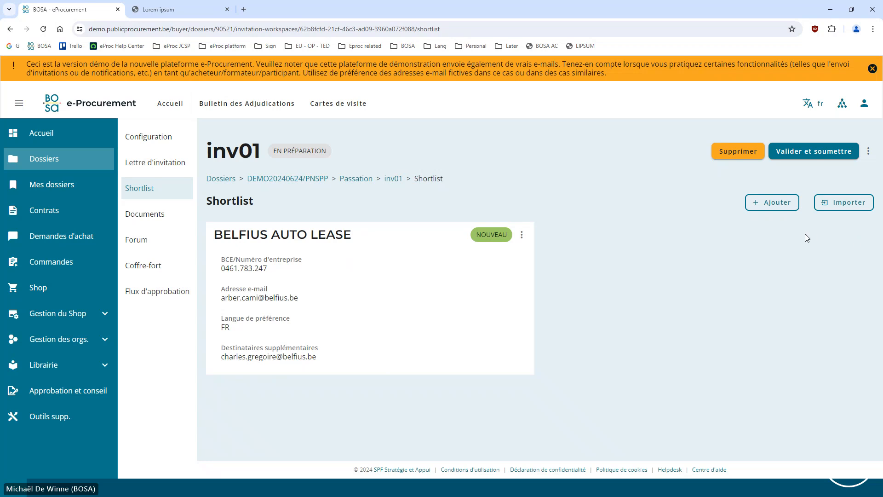
Try to import BELFIUS AUTO LEASE again from the companies in this dossier, then cancel the duplicate addition and the import
click(842, 210)
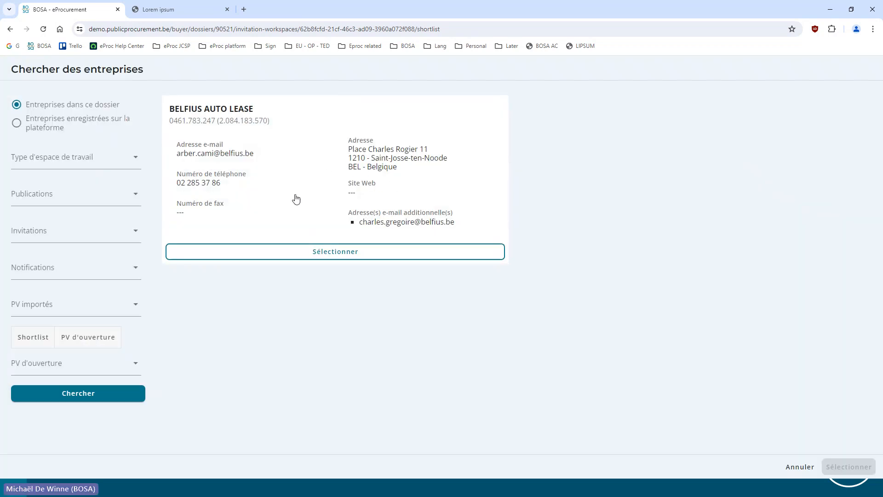
click(294, 252)
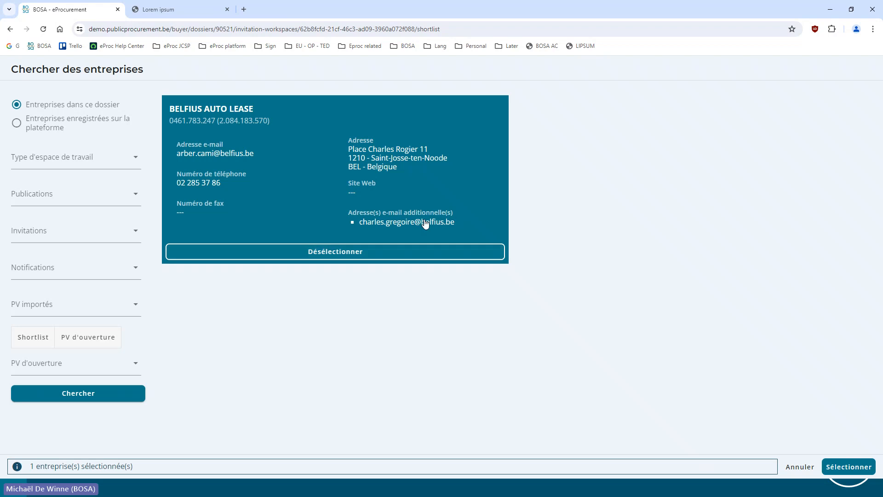
click(846, 467)
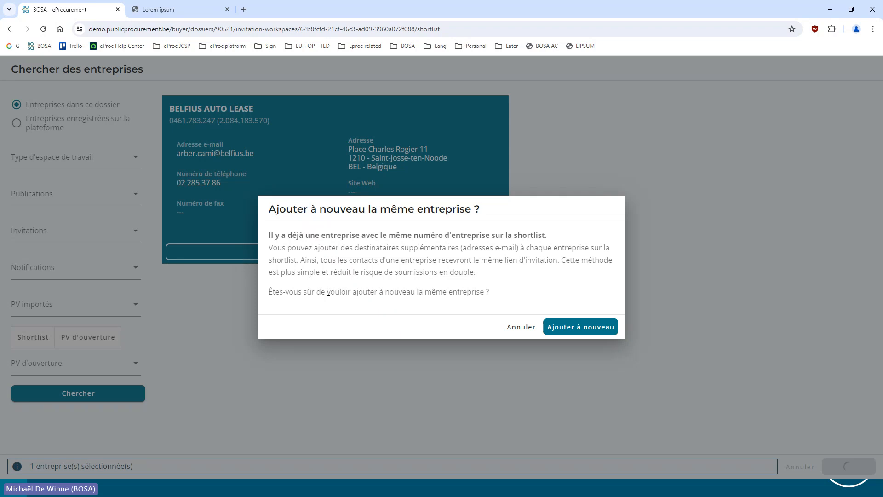
click(520, 328)
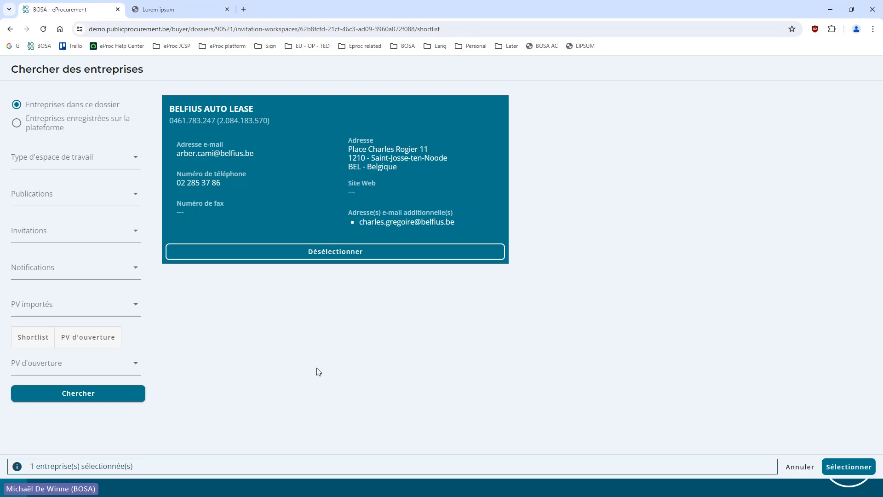
click(806, 469)
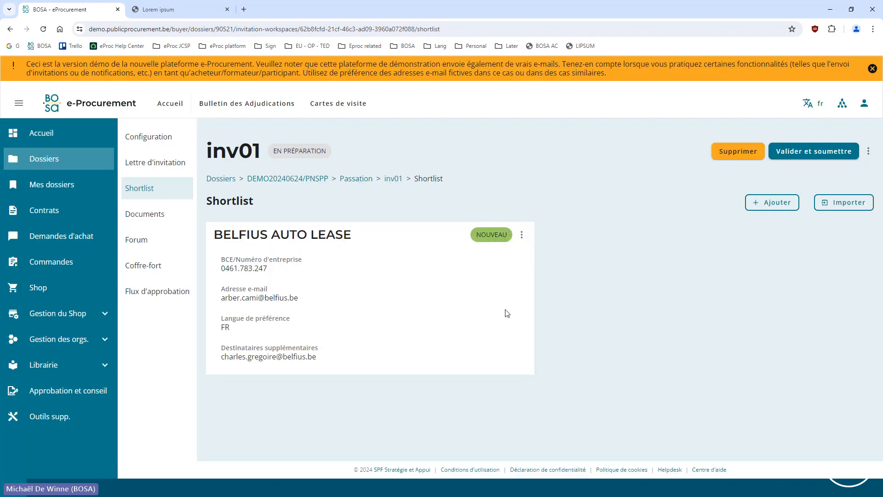
Remove the remaining BELFIUS AUTO LEASE entry from the shortlist
click(522, 235)
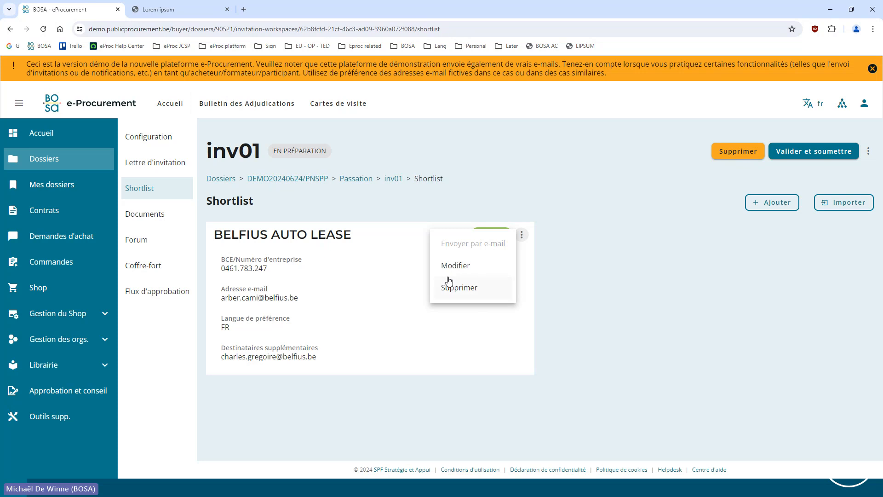
click(474, 291)
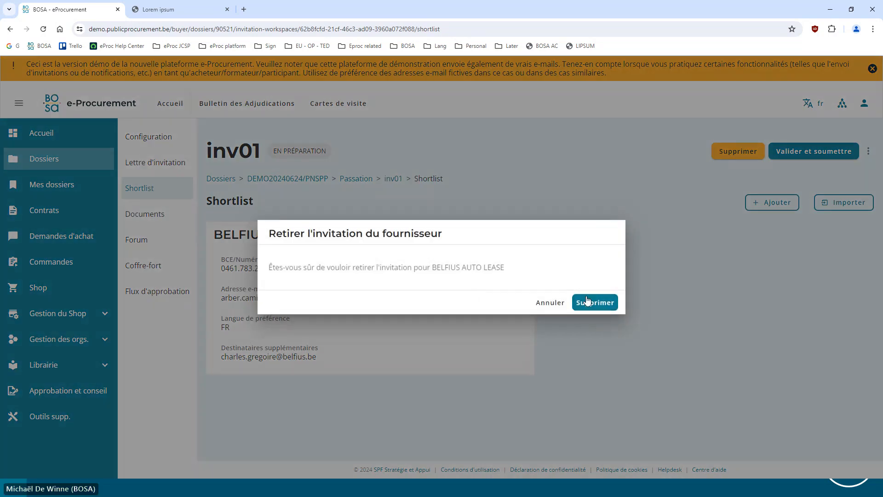
click(590, 302)
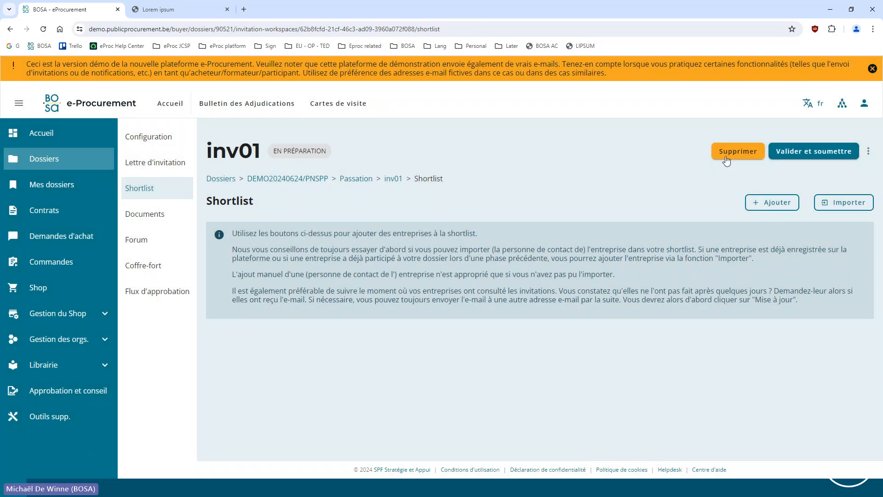
Open the shortlist import for companies registered on the platform and set the interest filter to Fournitures
click(847, 198)
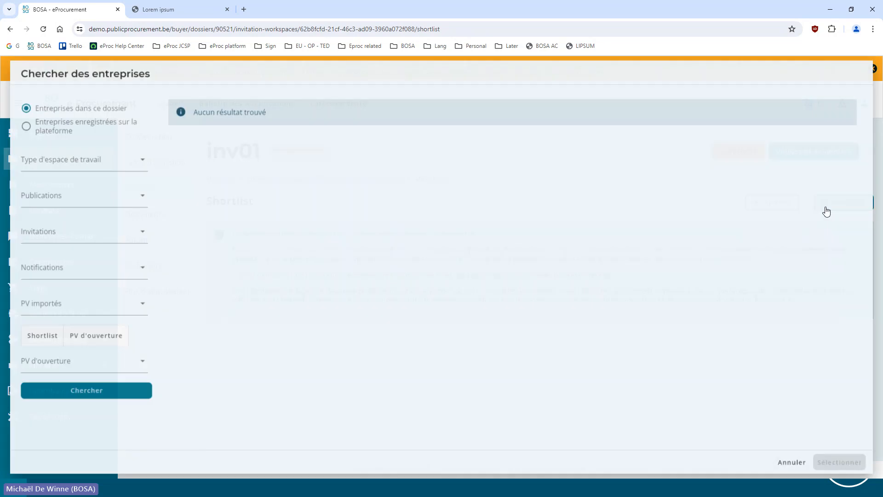
click(99, 128)
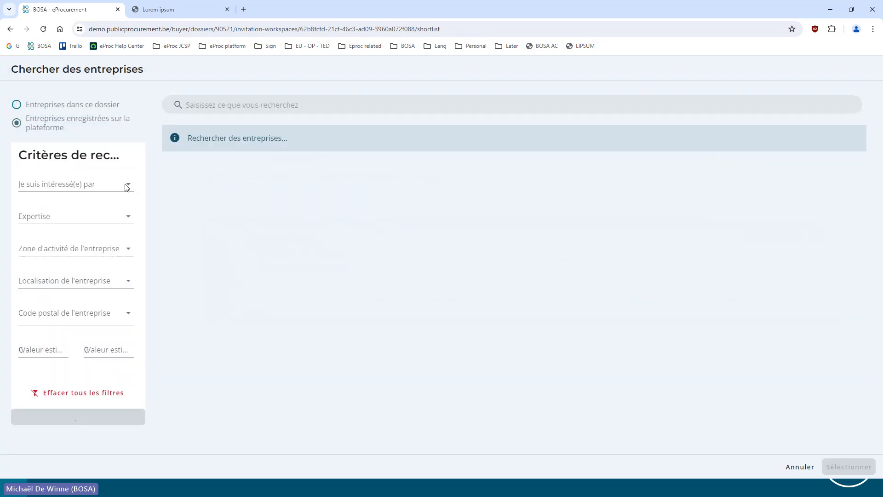
click(69, 184)
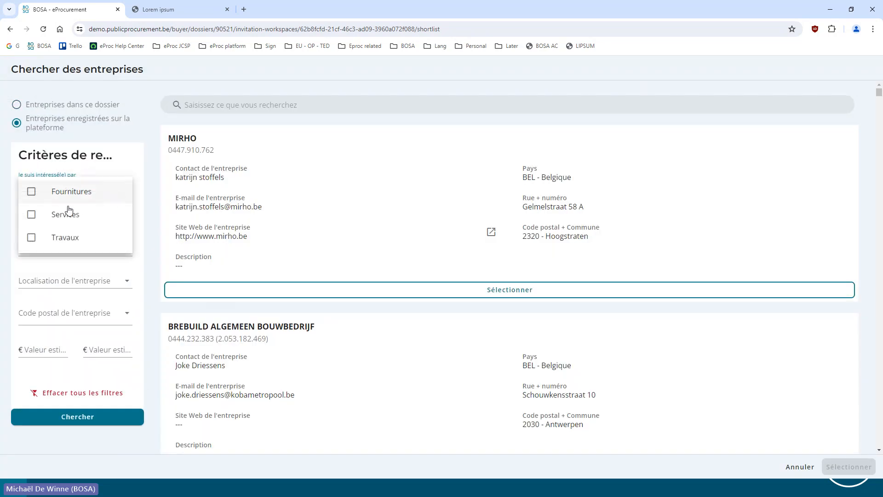
click(29, 193)
click(154, 202)
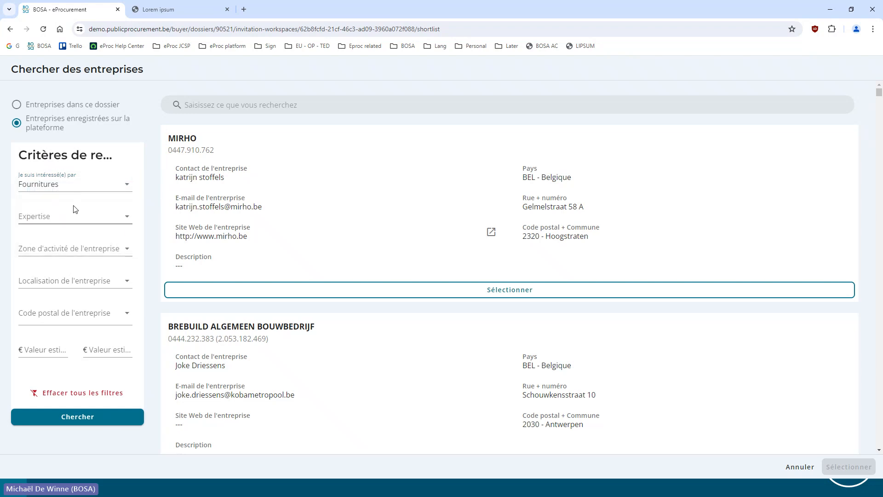
Set the expertise filter to 34110000-1 - Voitures particulières by looking up "voitures pa", and search for matching companies
click(74, 215)
text(v)
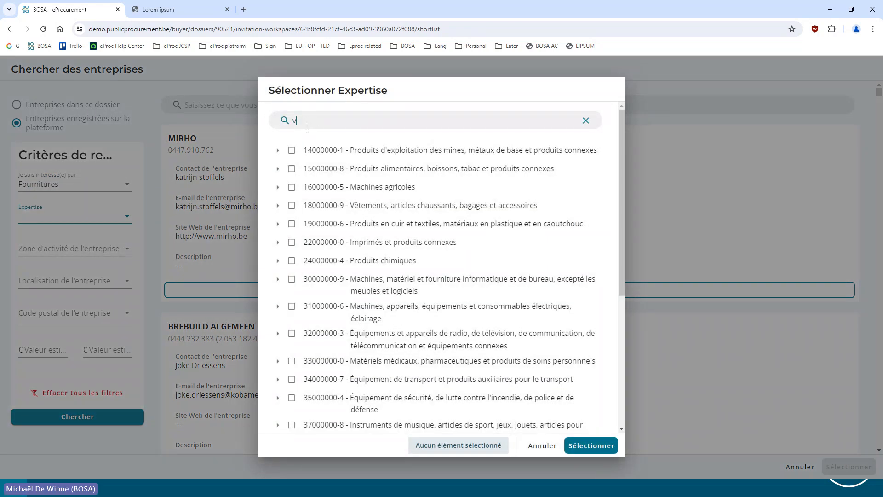
text(oi)
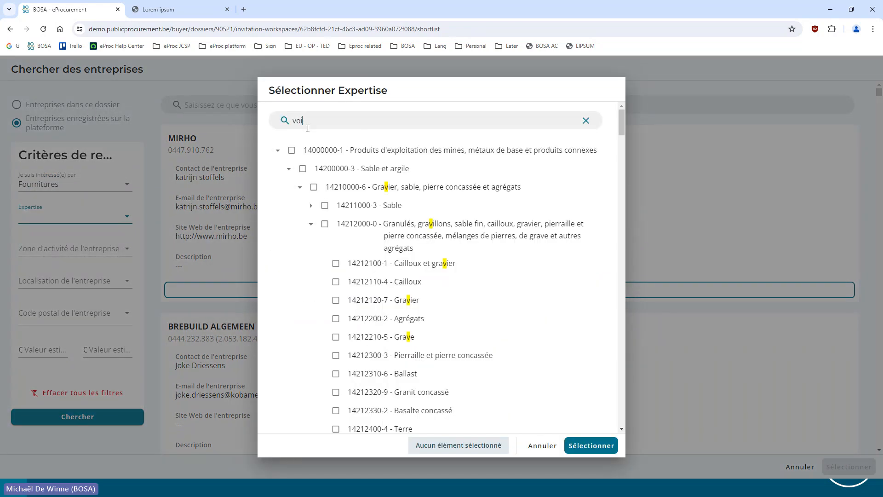
text(tures pa)
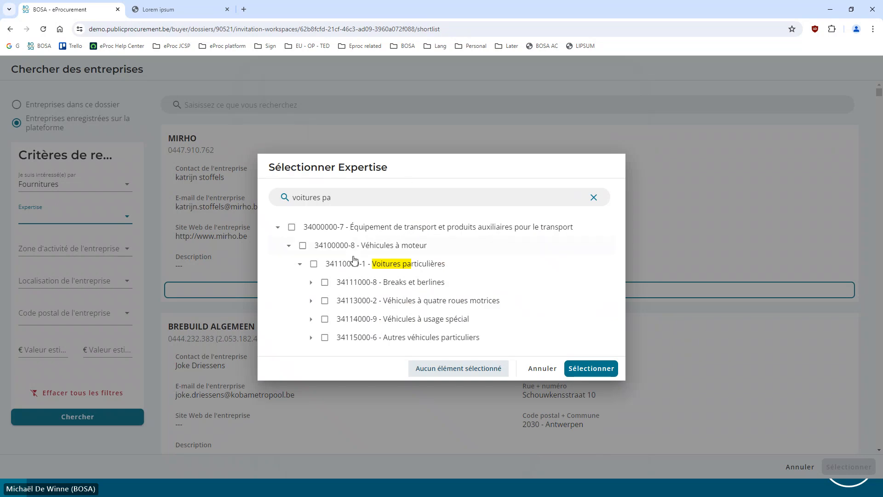
click(314, 263)
click(590, 369)
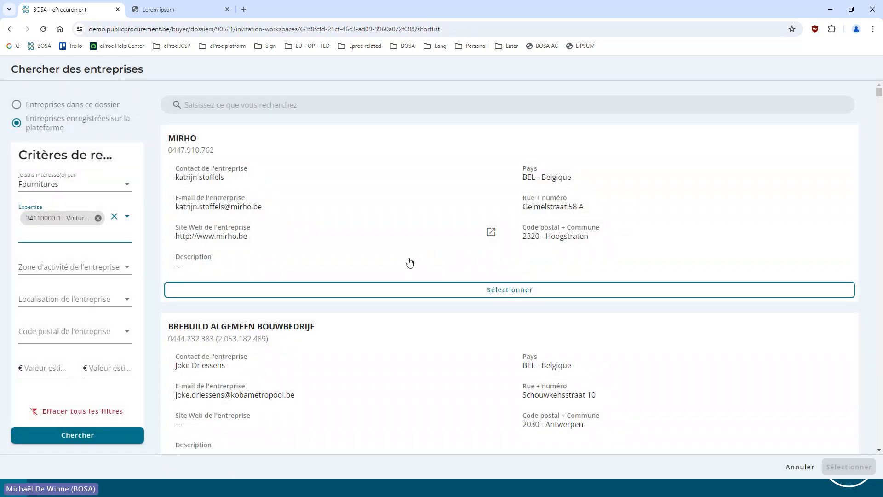
scroll(378, 266, down, 2)
click(66, 351)
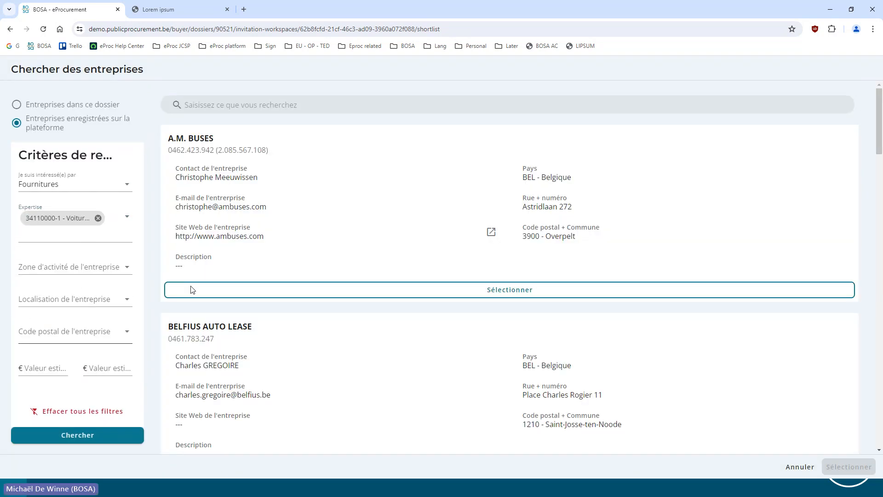
Select the registered companies Alens, Bauwens, Chabert and Dubois from the search results and import them into the shortlist
scroll(325, 241, down, 6)
scroll(277, 234, down, 12)
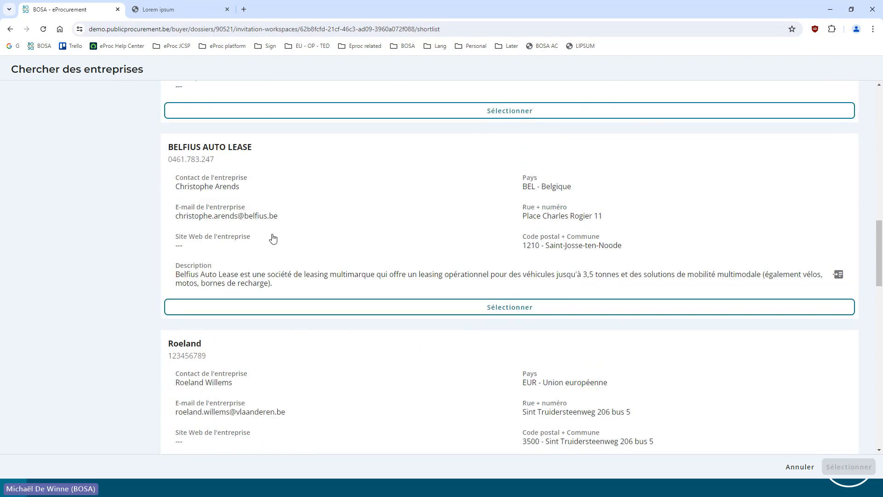
click(317, 346)
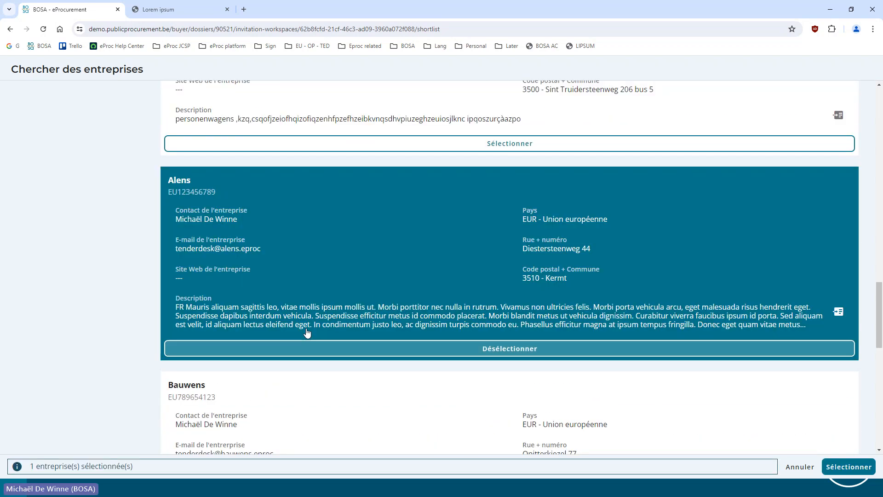
click(266, 328)
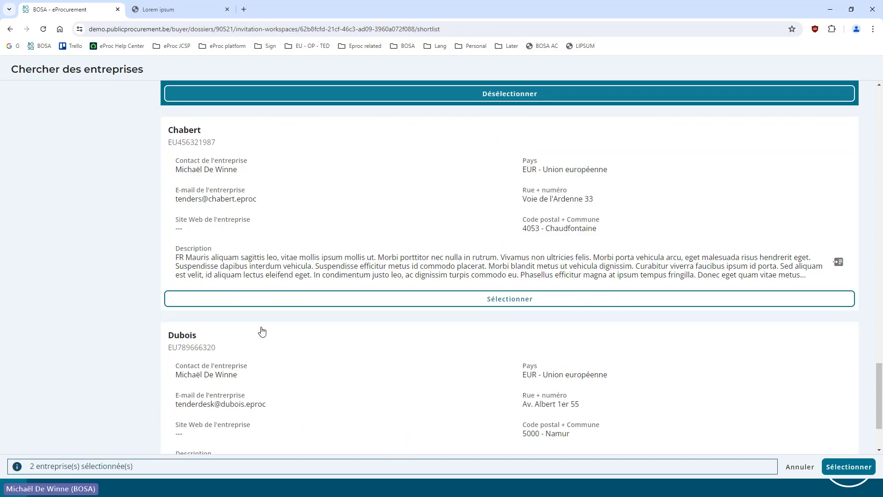
click(267, 298)
click(265, 404)
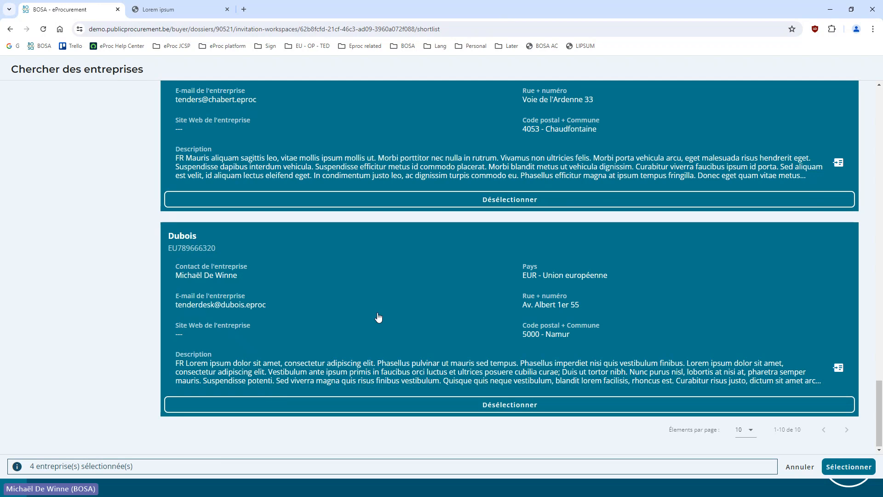
click(838, 467)
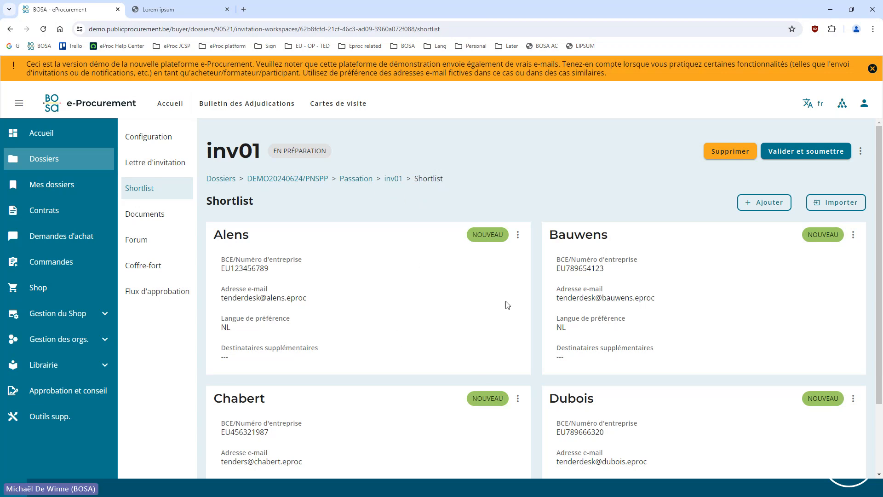
Open the company details of Alens for editing, examine the additional recipients field, and cancel without saving
click(517, 235)
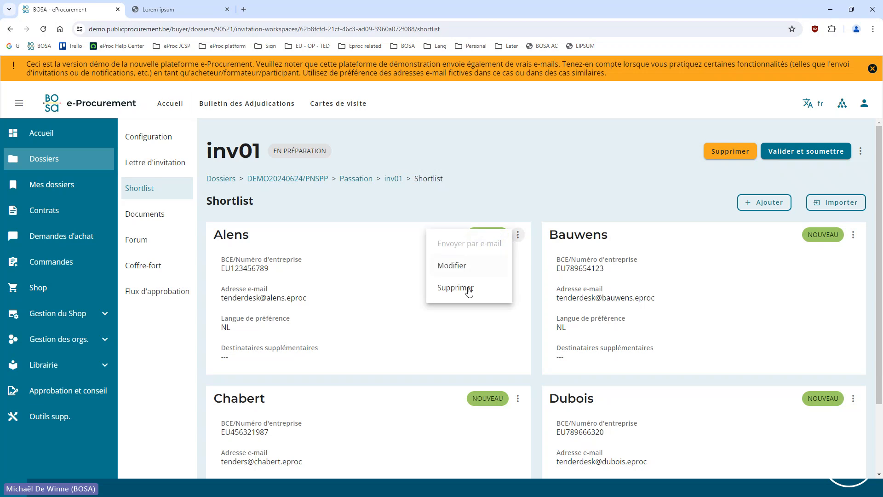
click(529, 200)
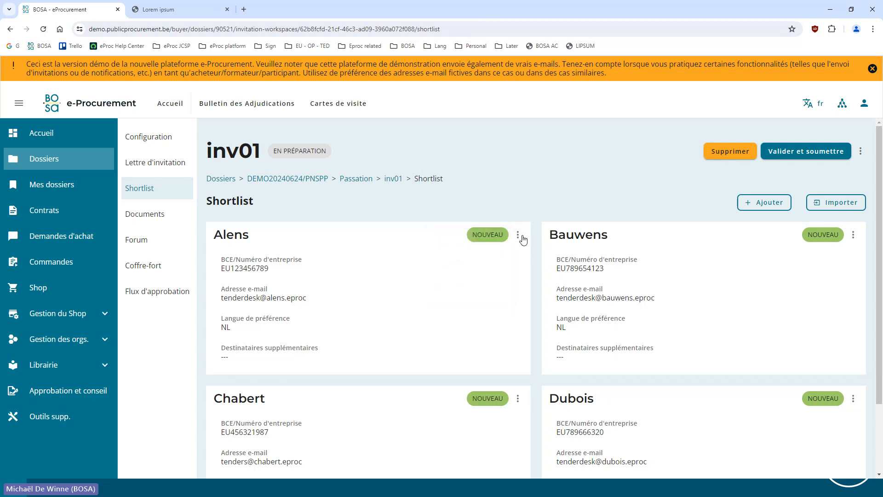
click(518, 235)
click(453, 265)
scroll(356, 288, down, 3)
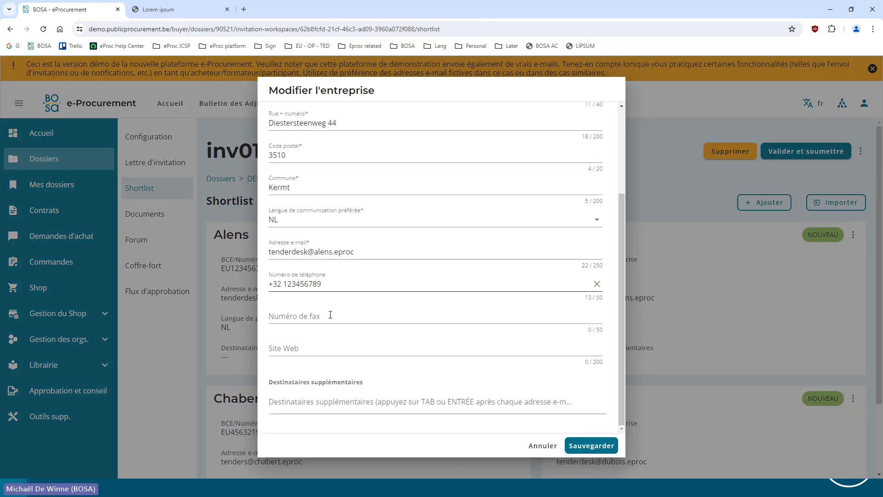
click(310, 404)
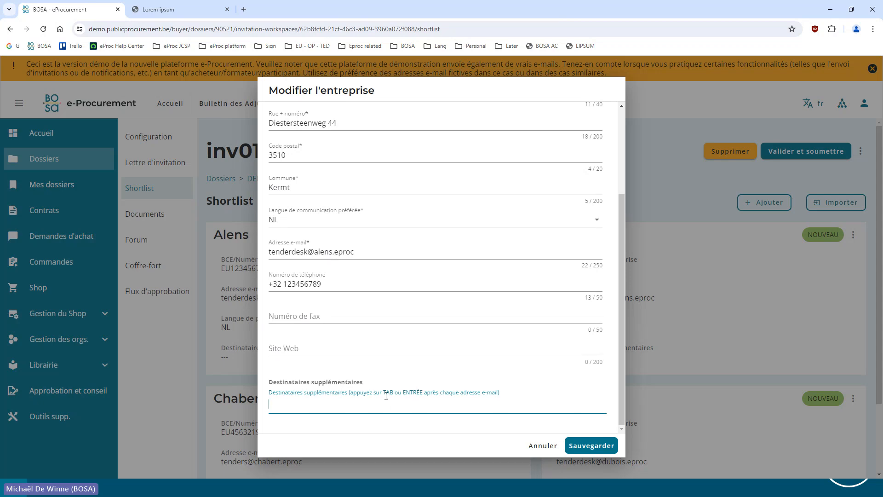
click(543, 445)
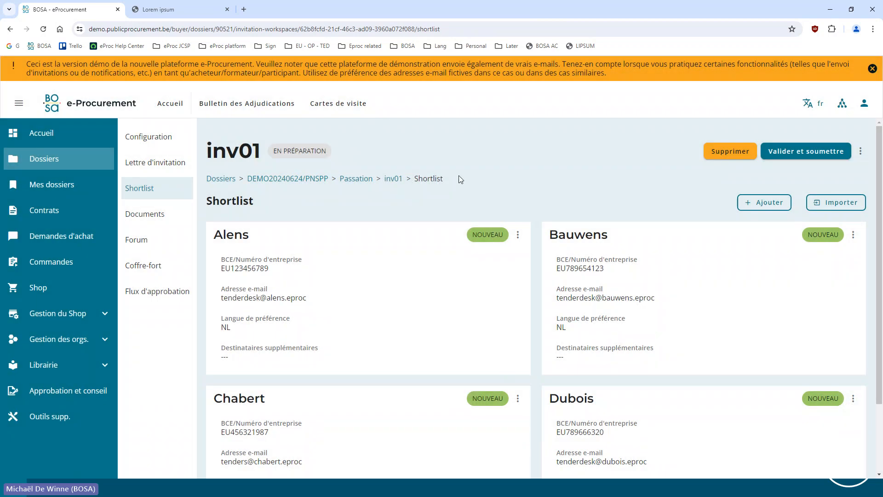
Review the shortlist, start validating and submitting the invitation to check for outstanding issues, and cancel the submission
scroll(578, 192, down, 2)
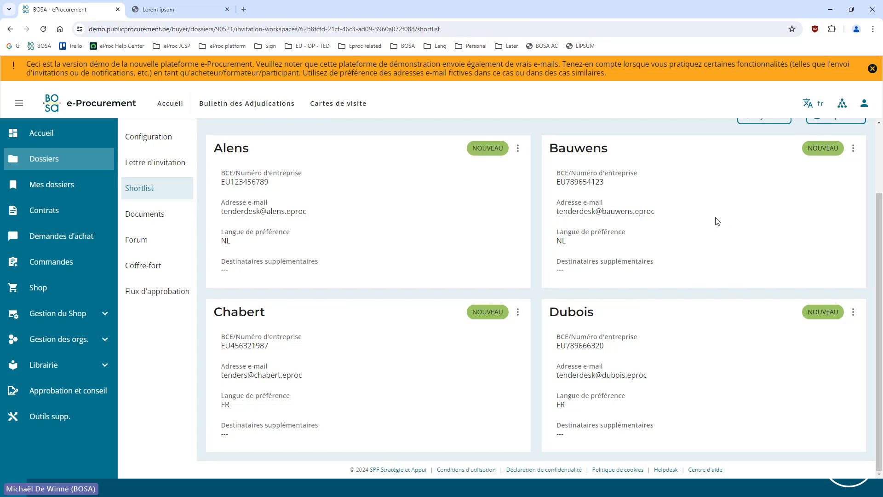
scroll(747, 193, up, 2)
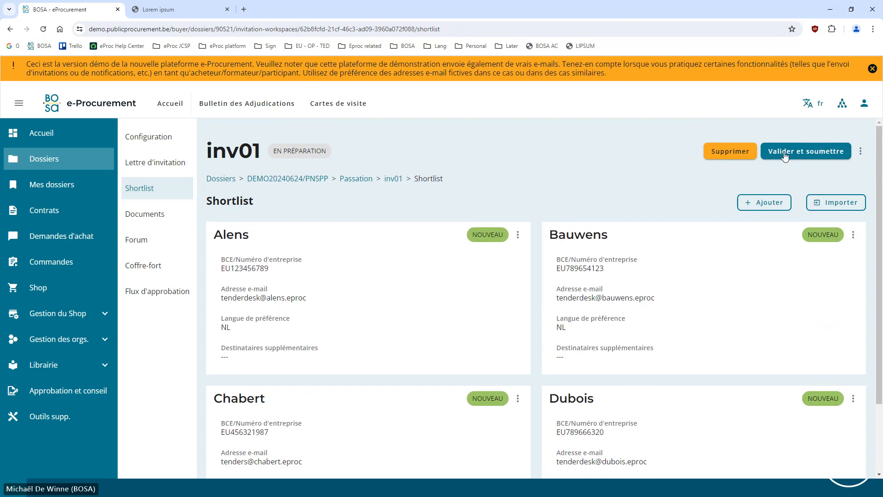
click(806, 152)
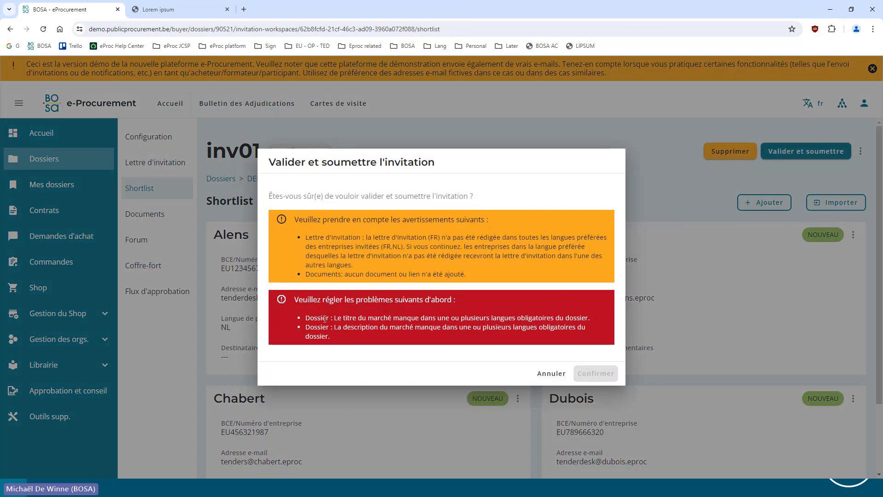
click(542, 373)
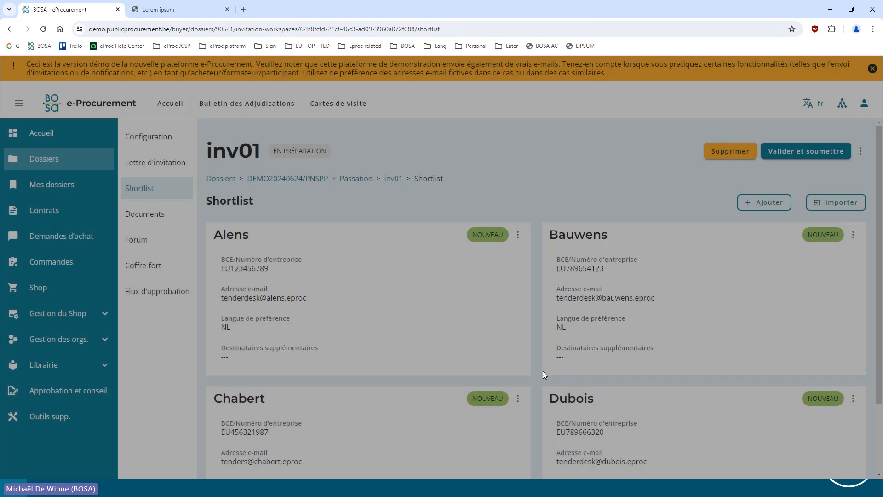
Return to the general data of dossier DEMO20240624/PNSPP and enable NL as an additional data editing language
click(288, 179)
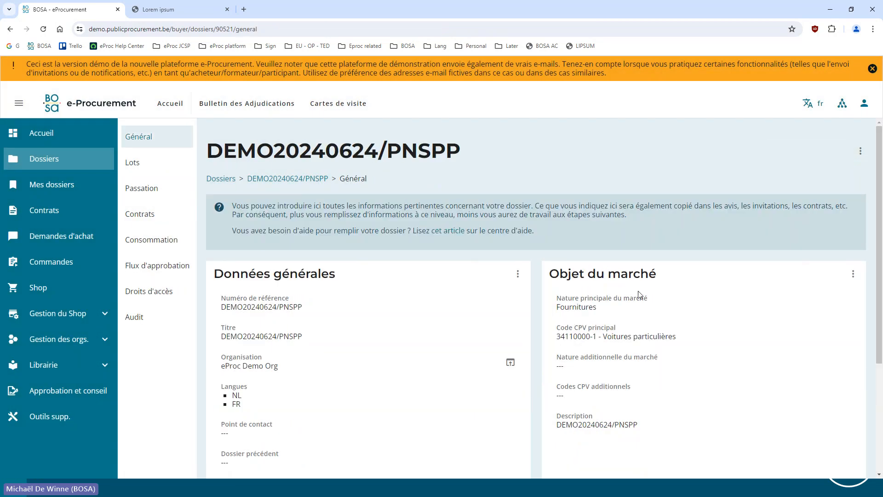
click(811, 103)
click(704, 273)
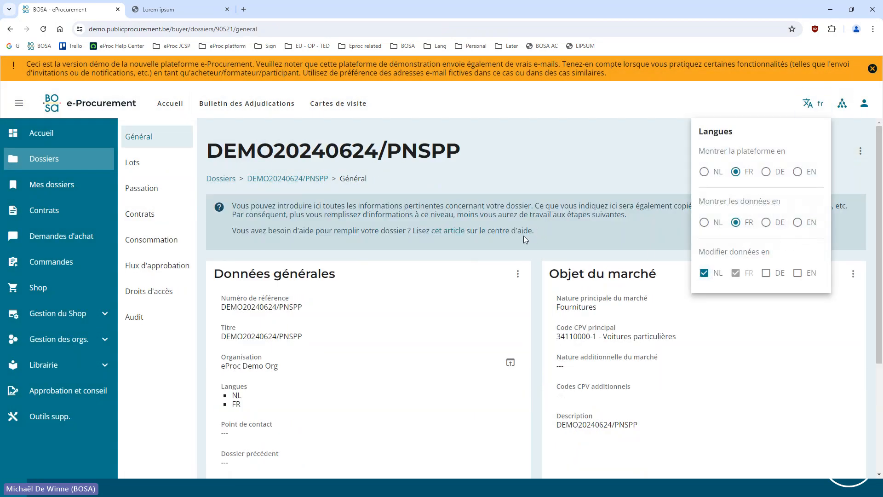
click(527, 259)
Copy the French title DEMO20240624/PNSPP into the dossier's Dutch title and save the general data
click(518, 273)
click(493, 283)
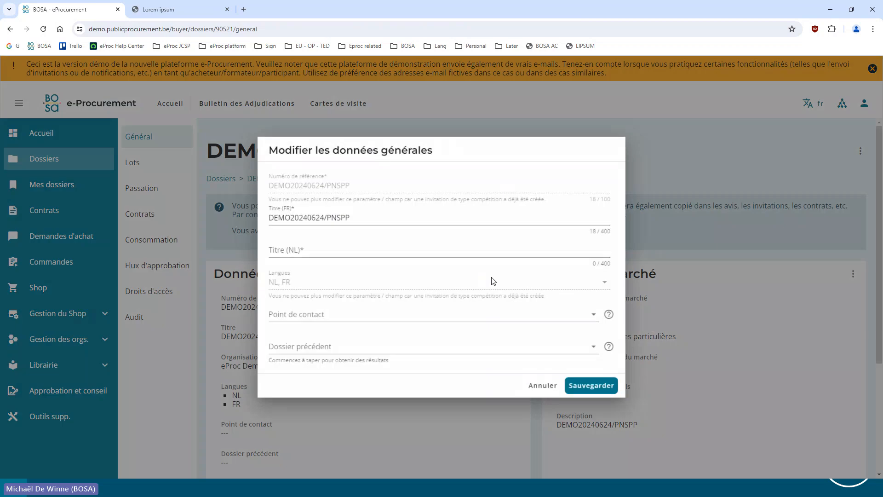
click(329, 219)
key(ctrl+a)
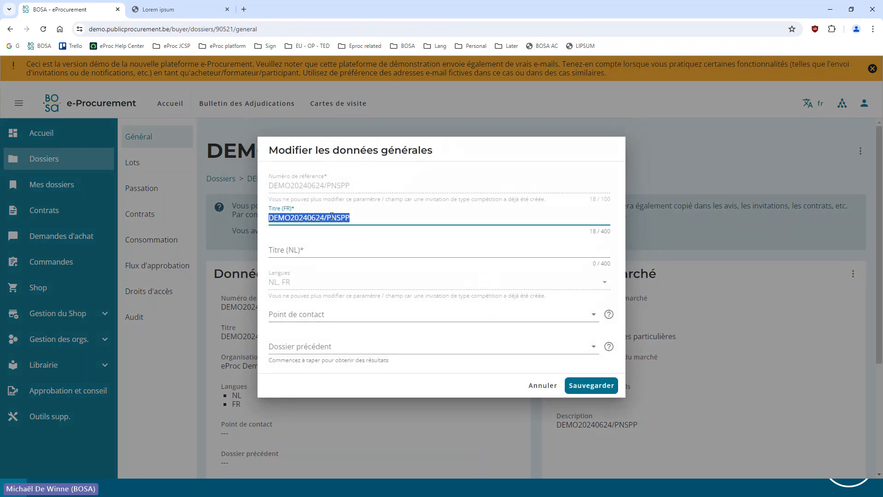
key(ctrl+c)
click(316, 249)
key(ctrl+v)
click(592, 385)
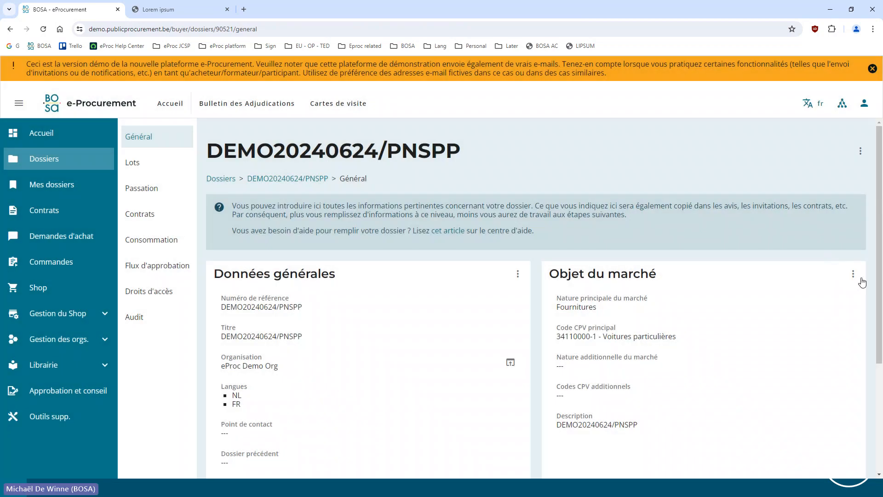
Fill in the Dutch description of the contract subject with DEMO20240624/PNSPP and save it
click(854, 275)
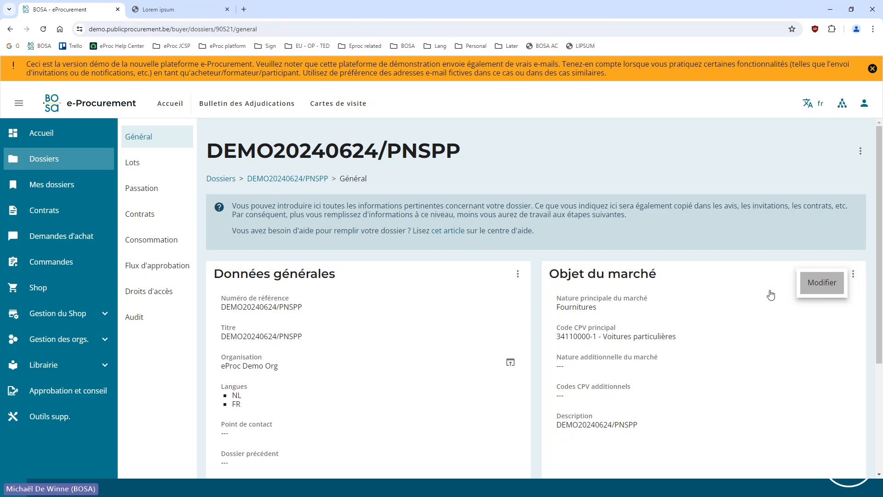
click(822, 282)
click(434, 363)
key(ctrl+v)
click(584, 409)
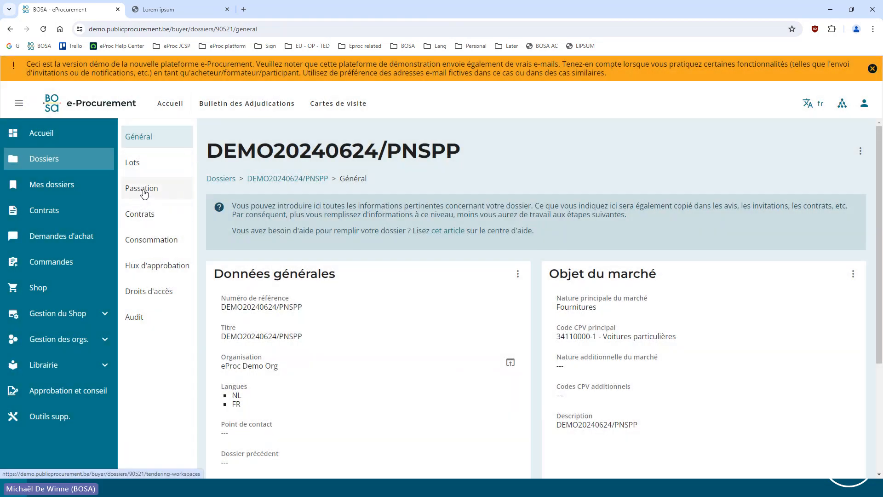
Reopen invitation inv01 from the dossier's tendering section, check its validation warnings, and cancel the submission
click(144, 194)
click(420, 283)
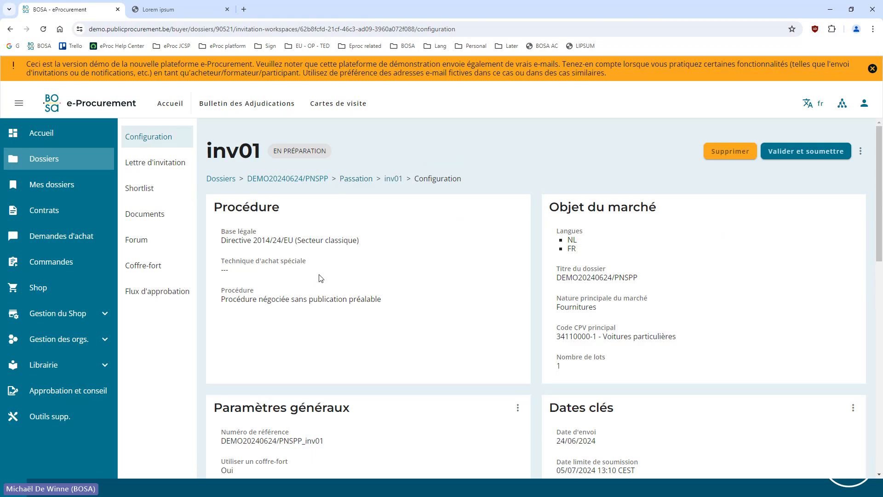
click(798, 152)
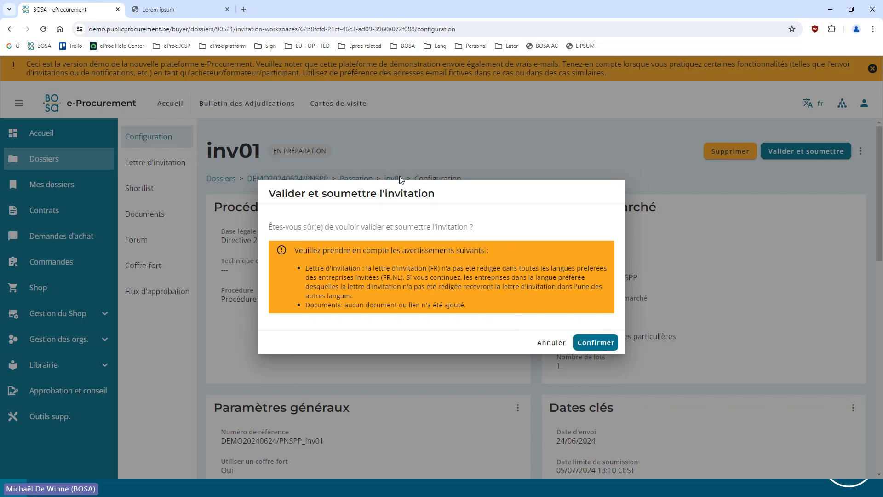
drag(299, 319, 476, 315)
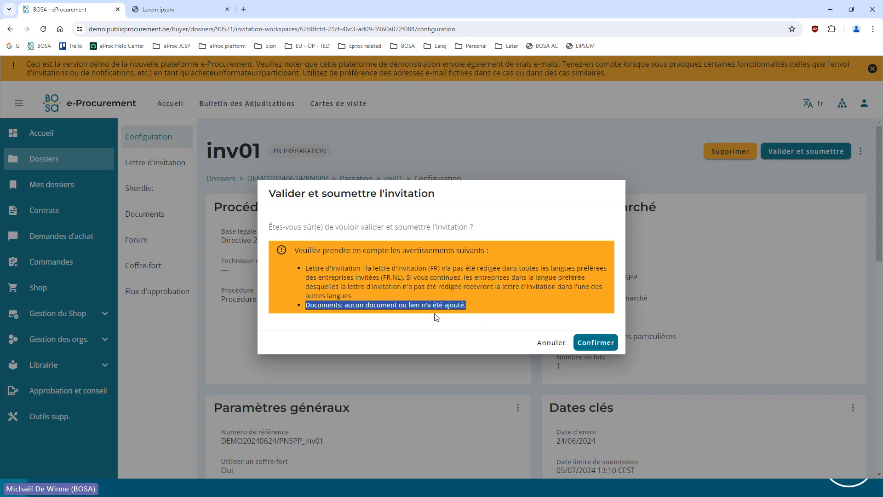
click(551, 343)
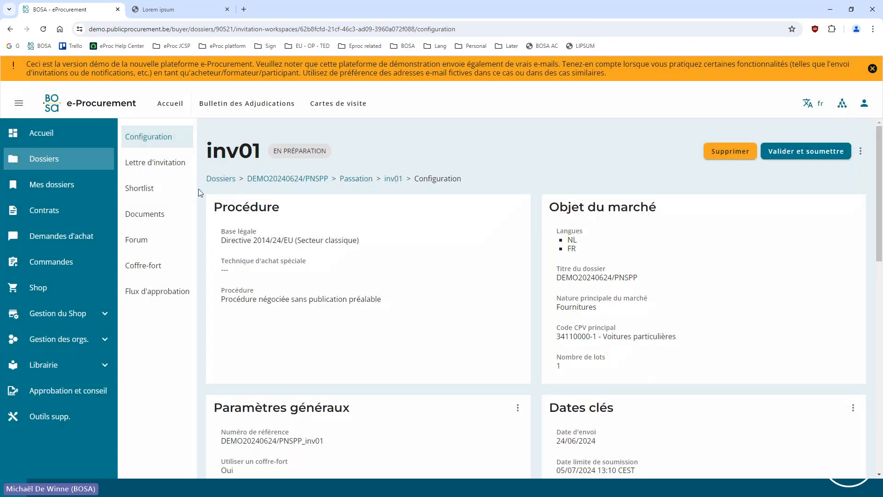
Open the invitation letter for editing and paste the Lorem ipsum text into its Dutch version
click(155, 162)
click(854, 240)
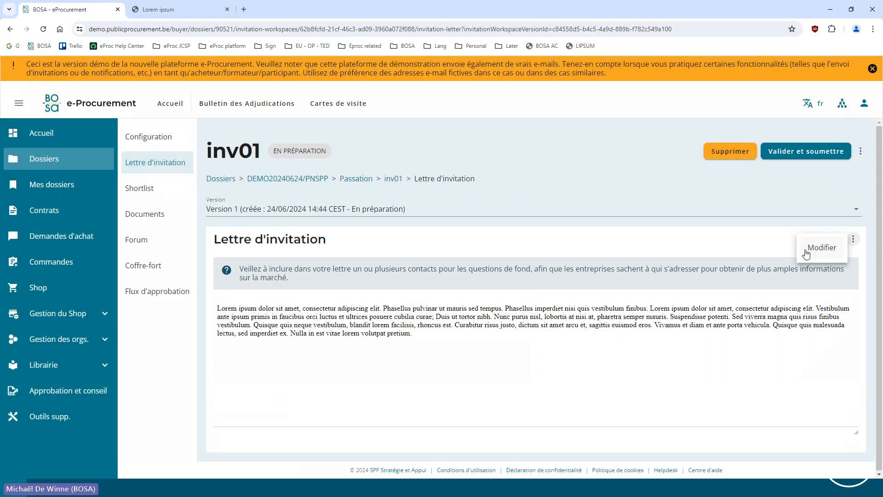
click(822, 248)
click(394, 339)
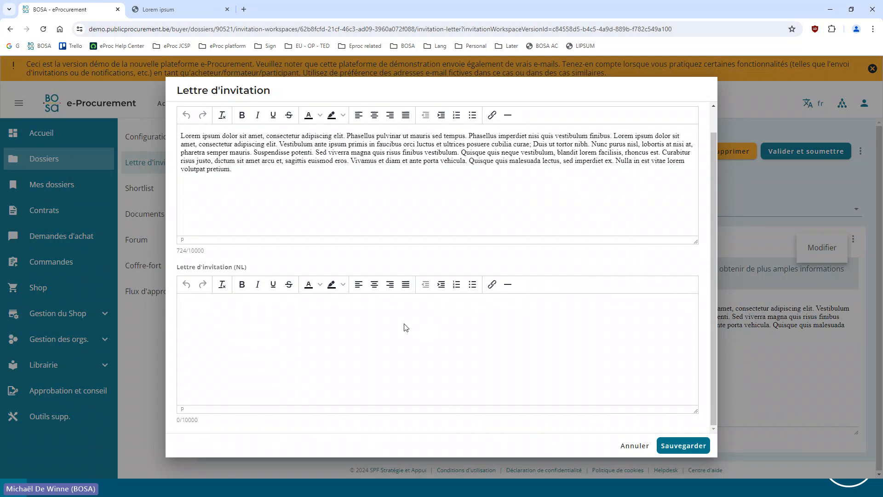
key(super+v)
click(249, 409)
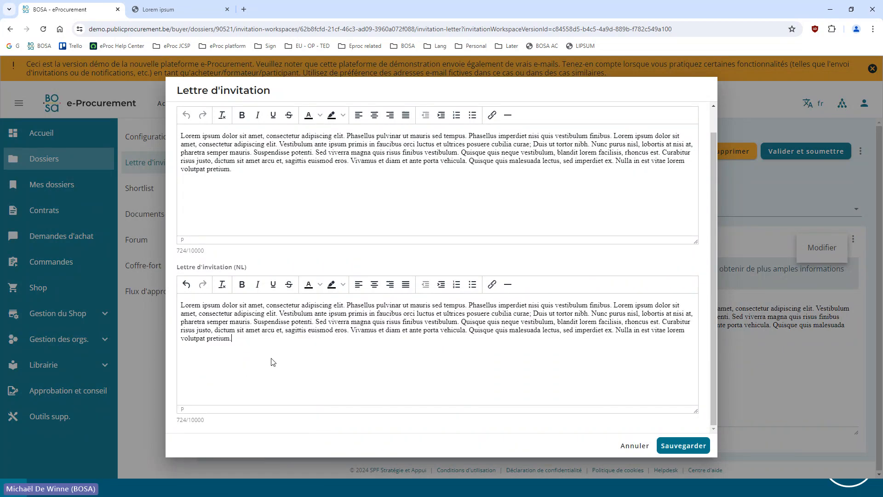
Prefix the French letter text with "FR" and the Dutch letter text with "NL", and save the invitation letter
click(181, 136)
text(FR )
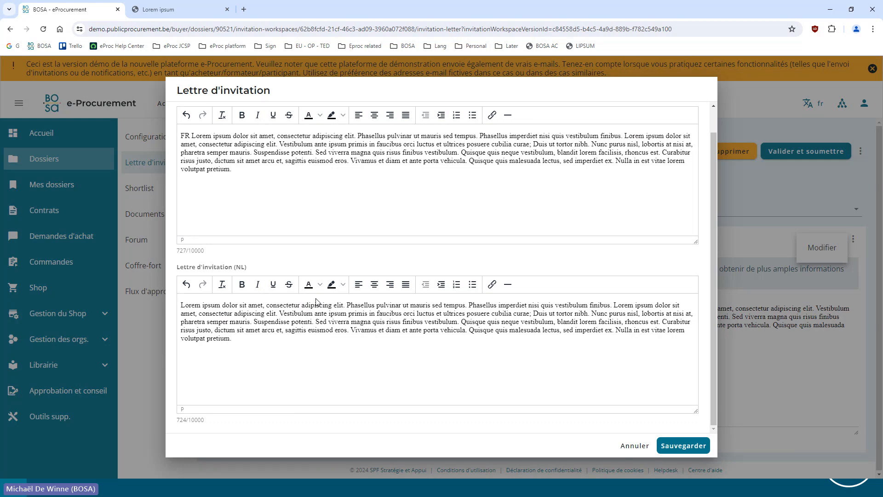
text(NL)
click(678, 446)
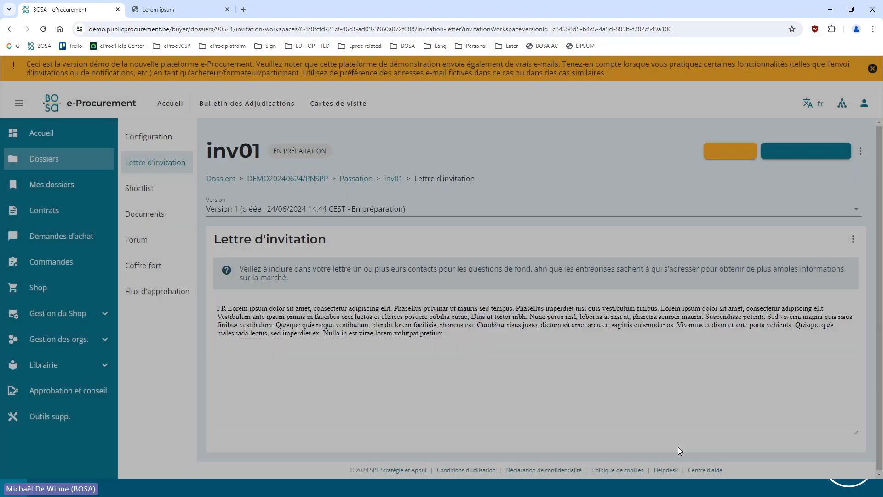
Return to the configuration of inv01, then validate and submit the invitation despite the missing documents
click(175, 143)
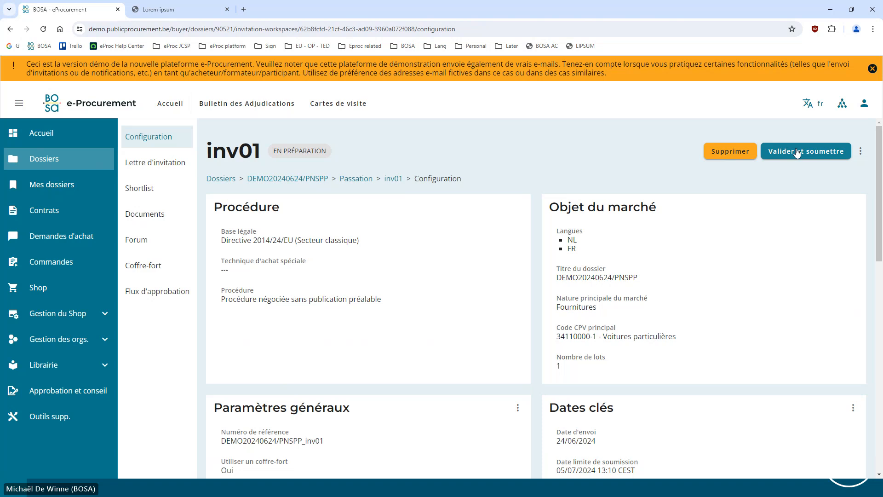
click(796, 155)
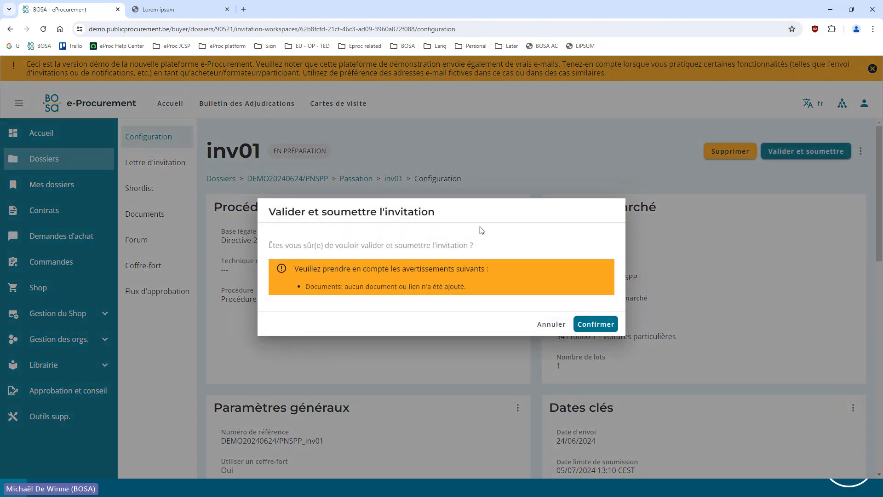
click(598, 324)
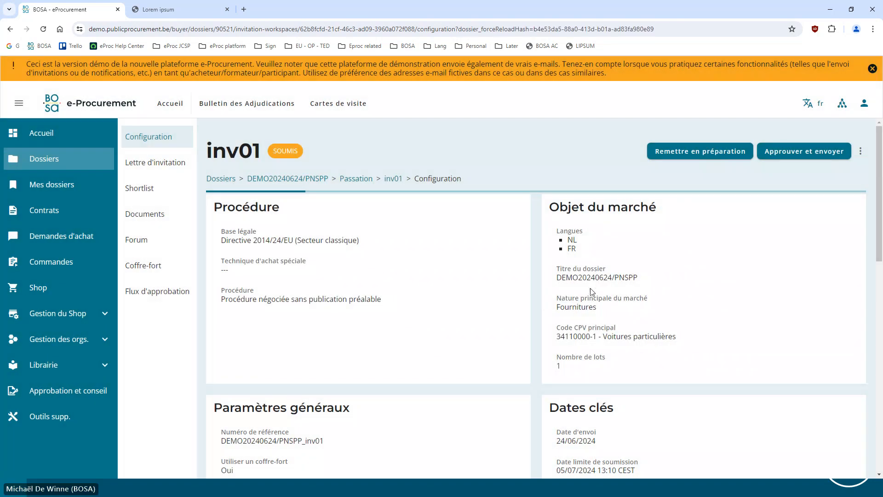
Approve and send the invitation to tender, opting to receive all company invitation e-mails in BCC
click(789, 154)
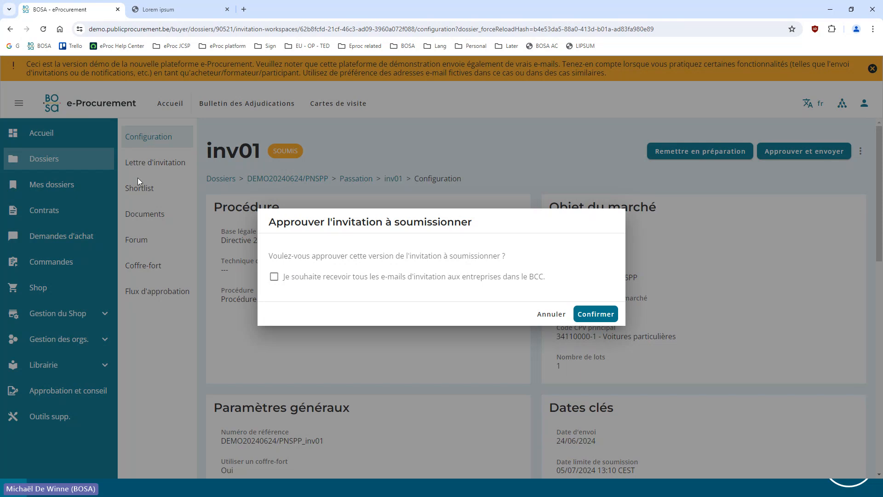
click(274, 277)
click(592, 315)
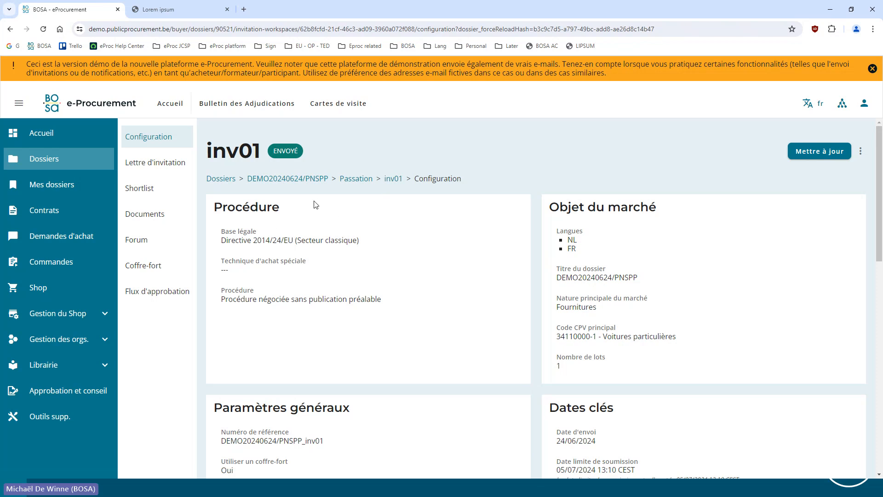
Open the shortlist of inv01 and review the invitation, consultation and participation details of the invited companies
click(126, 187)
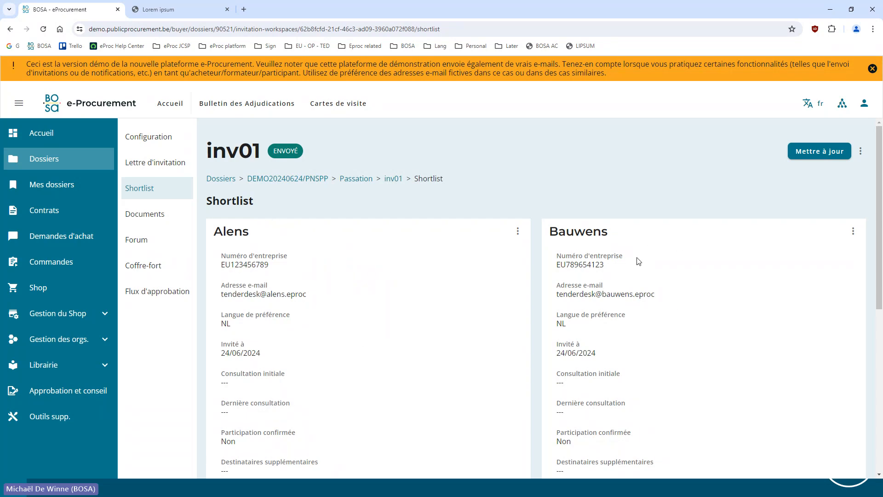
scroll(477, 233, down, 1)
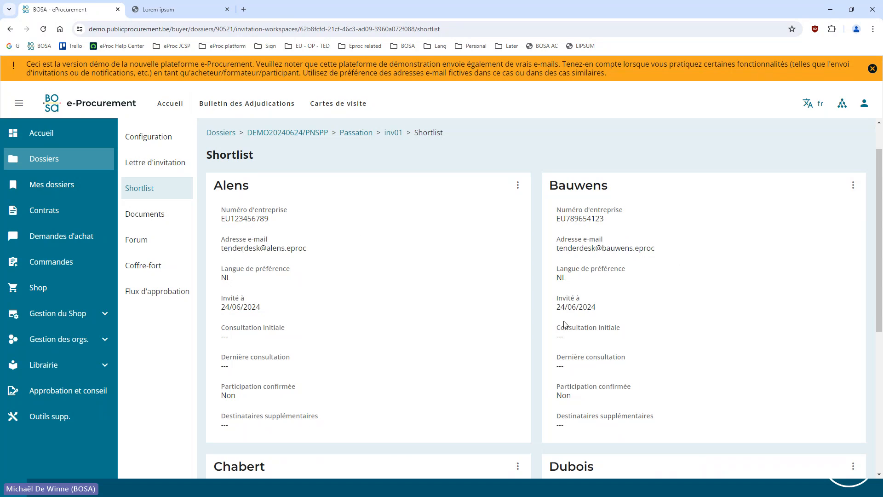
scroll(506, 247, down, 2)
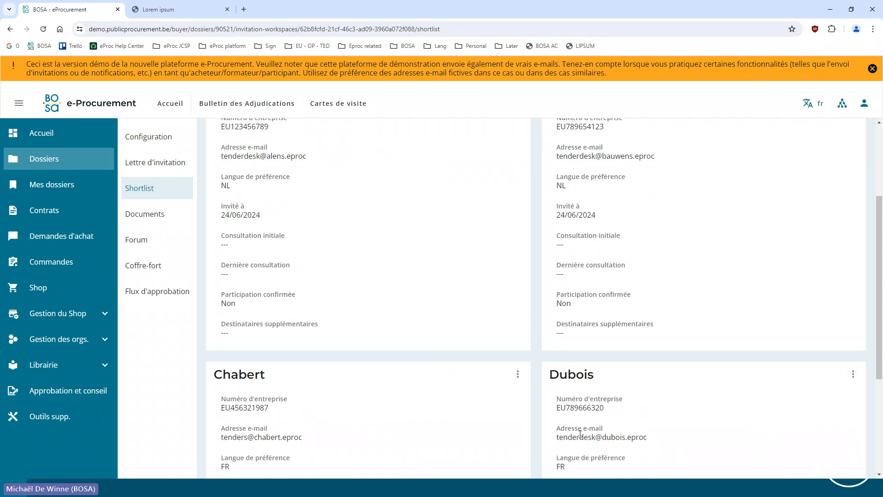
scroll(469, 256, up, 2)
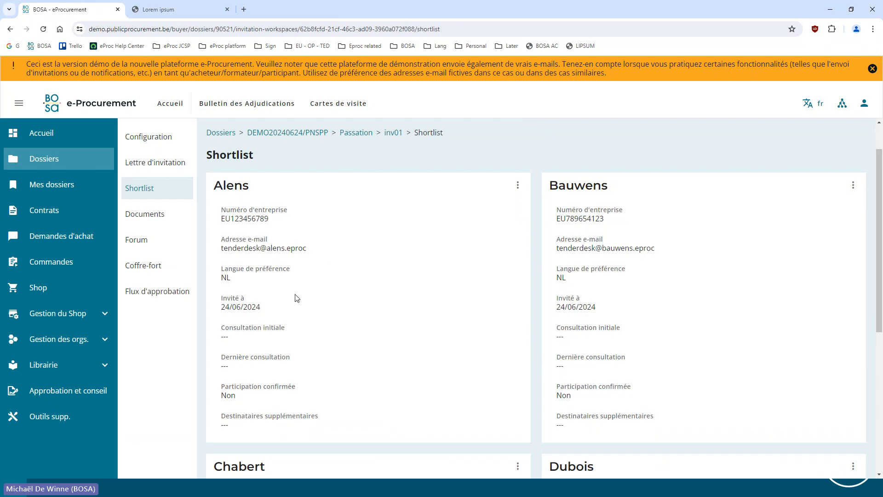
Switch to Outlook, refresh the Platform mail folder and open the Dutch invitation e-mail addressed to Alens
key(alt+Tab)
key(alt+Tab)
key(alt+Tab)
key(alt+Tab)
key(alt+Tab)
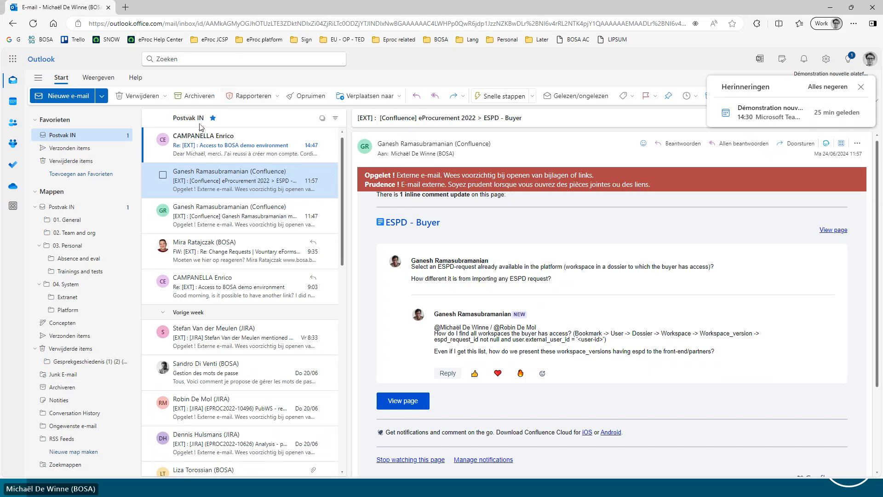
click(78, 220)
click(72, 297)
click(78, 312)
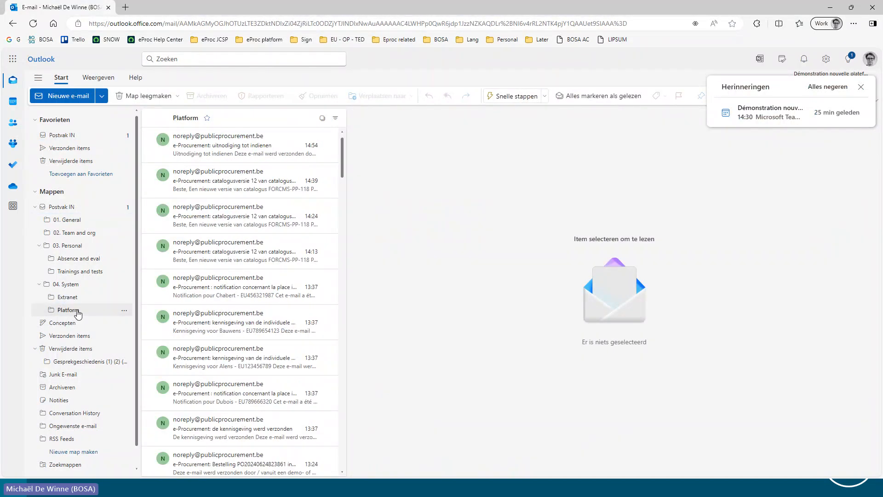
click(236, 157)
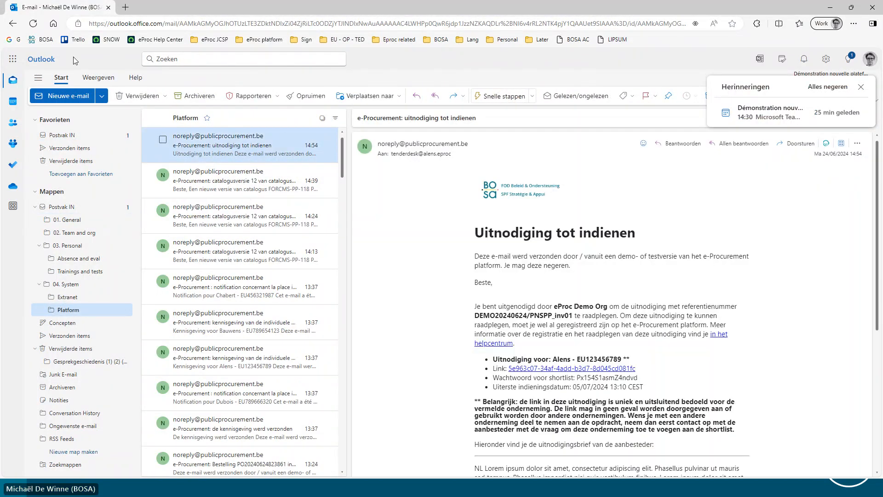
click(33, 26)
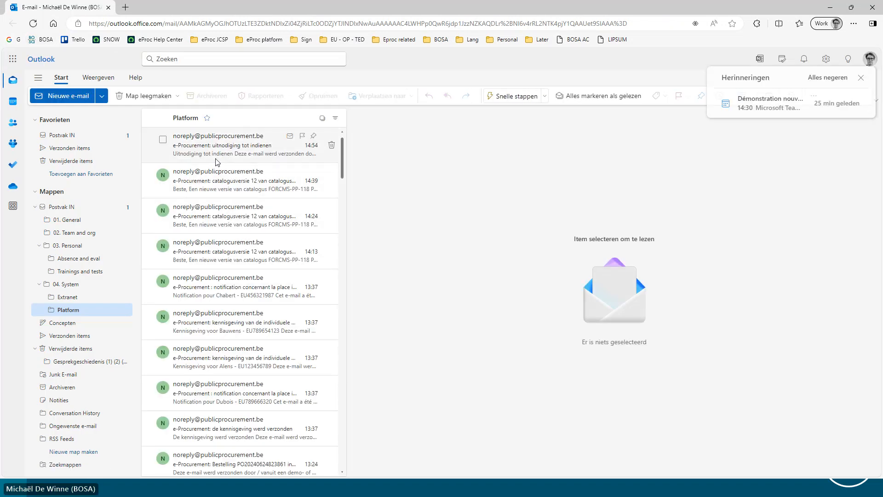
click(216, 162)
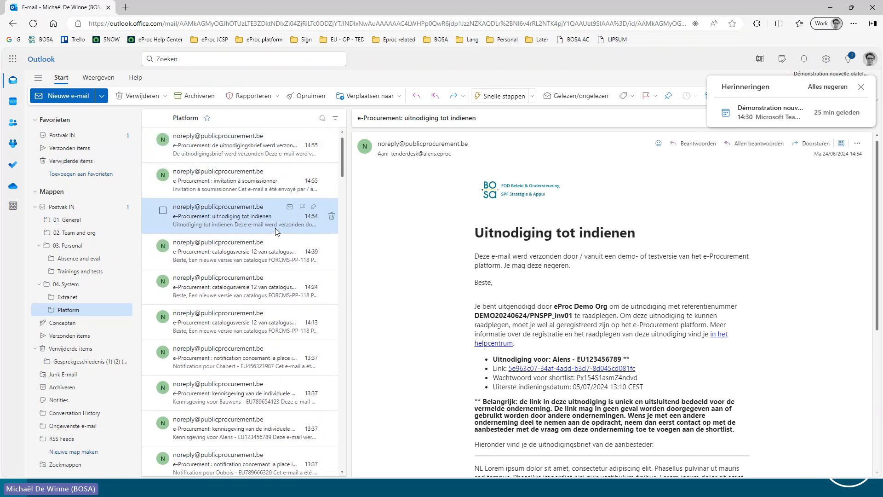
Open the French invitation e-mail and read the Dutch confirmation e-mail listing the companies that received the invitation letter
click(229, 192)
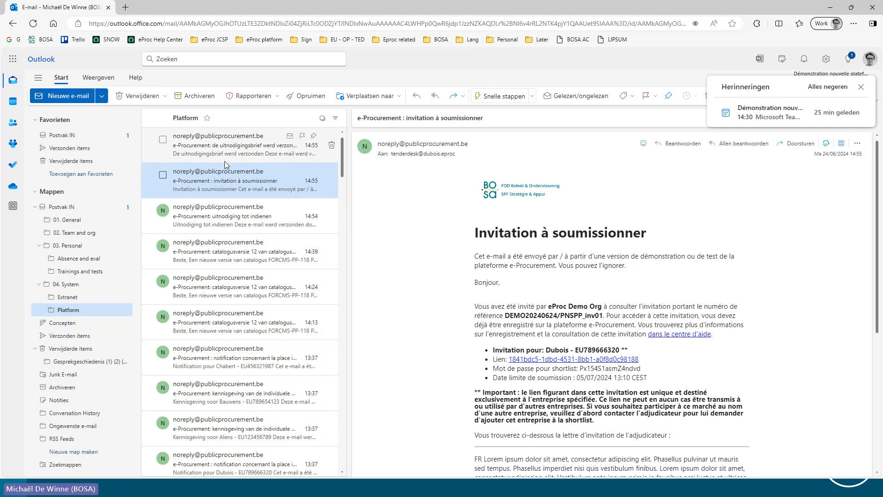
click(226, 146)
scroll(564, 310, down, 5)
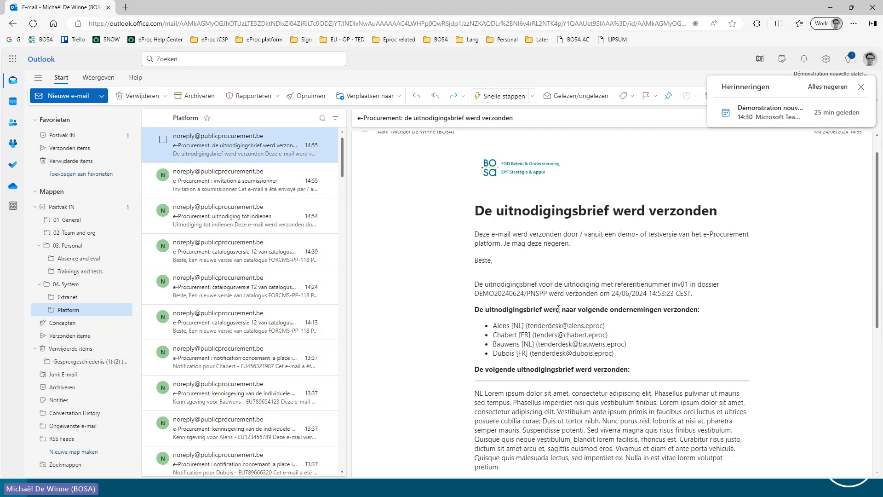
scroll(544, 285, up, 5)
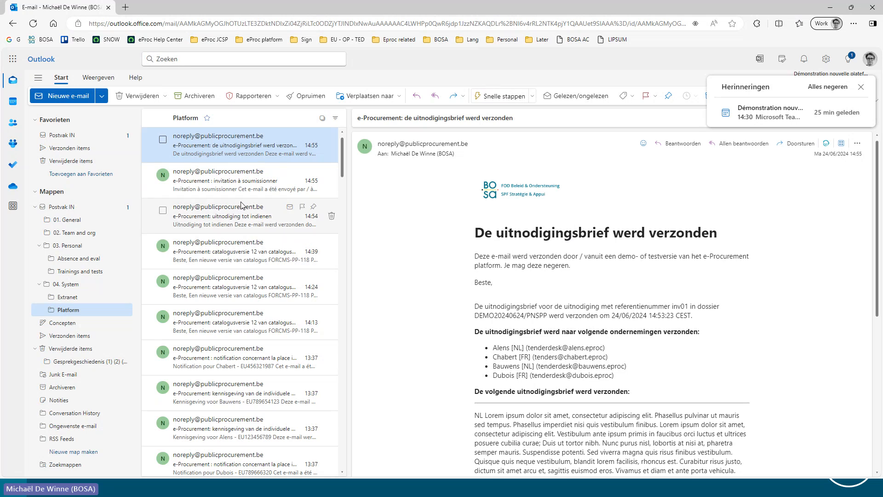
Reopen the invitation e-mail for Dubois and examine its company line, the letter text and the important notice about the link
click(216, 183)
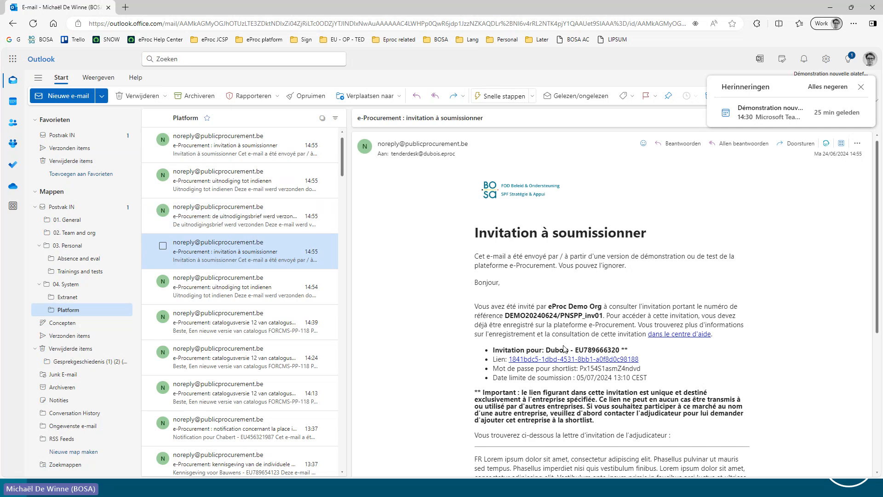
drag(496, 348, 622, 350)
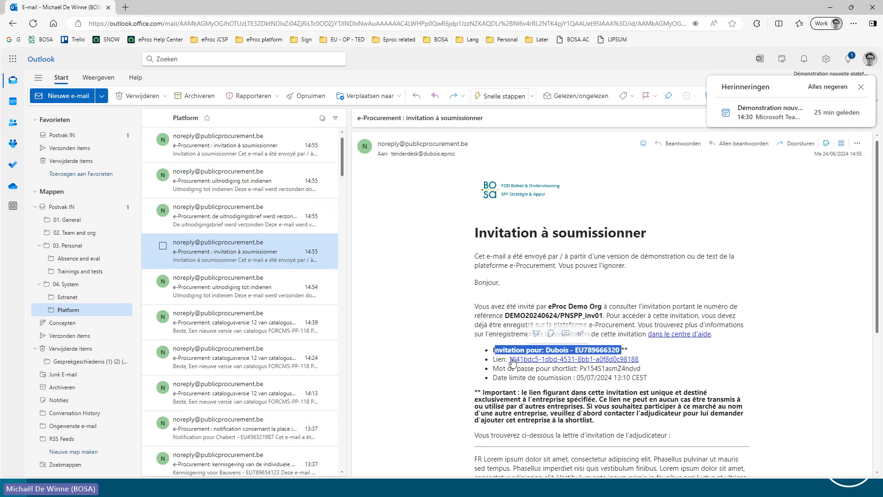
scroll(637, 366, down, 2)
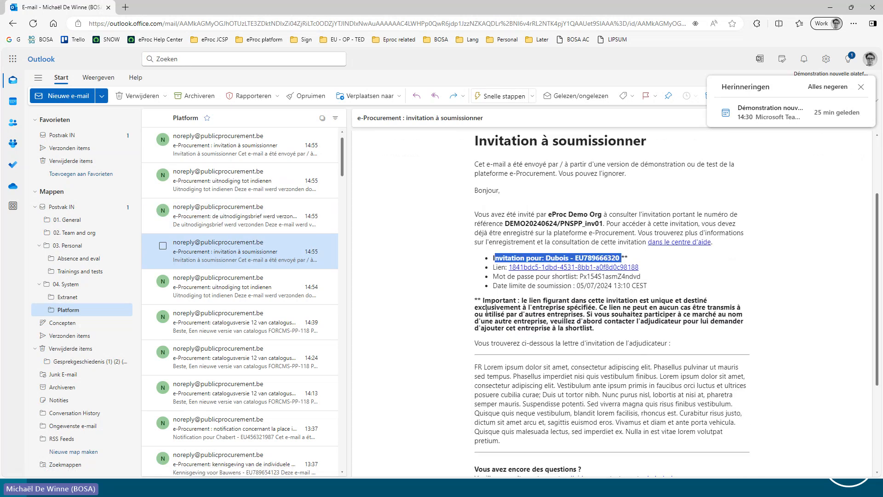
click(475, 302)
drag(474, 304, 568, 311)
click(492, 306)
click(569, 311)
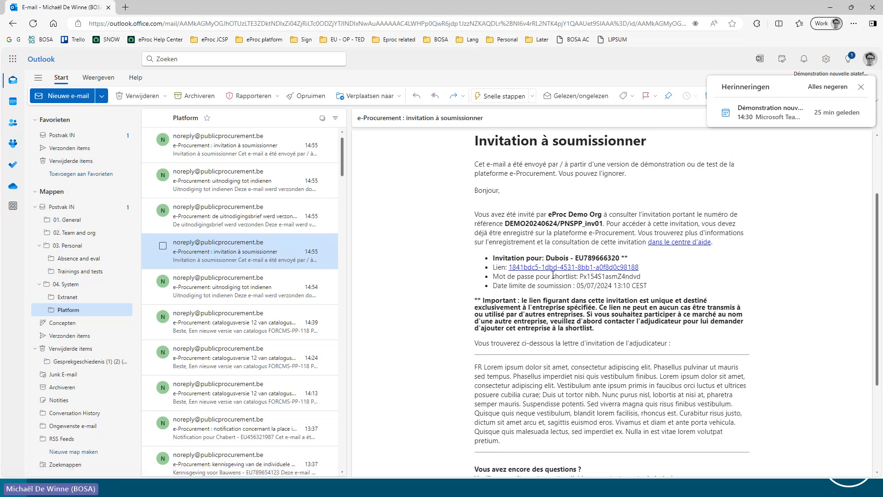
Go through the newer invitation e-mails in the Platform folder up to the one for Chabert
click(230, 220)
key(Up)
key(Up)
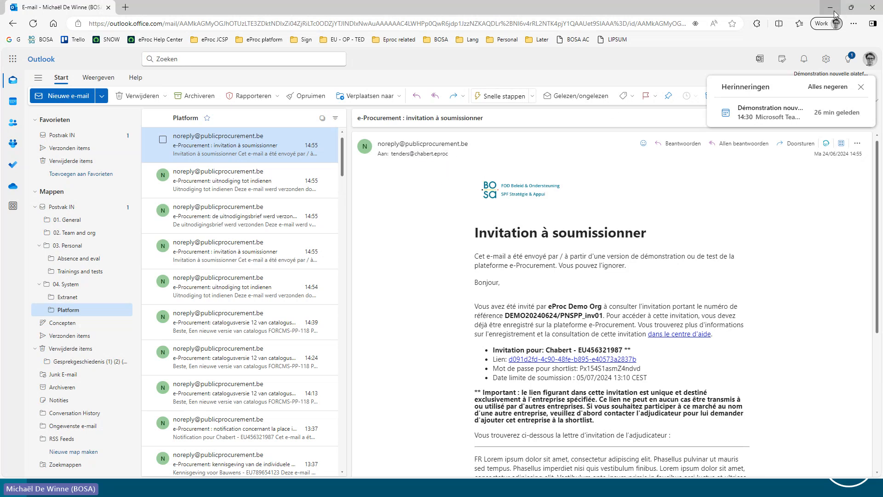
Return to the e-Procurement shortlist, prepare an e-mail with Chabert's invitation link and password, and discard the draft without saving
key(alt+Tab)
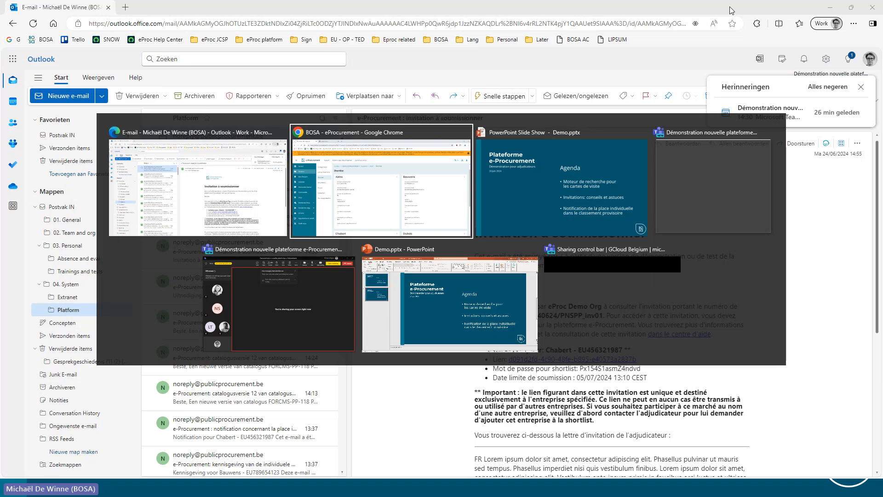
scroll(384, 287, up, 2)
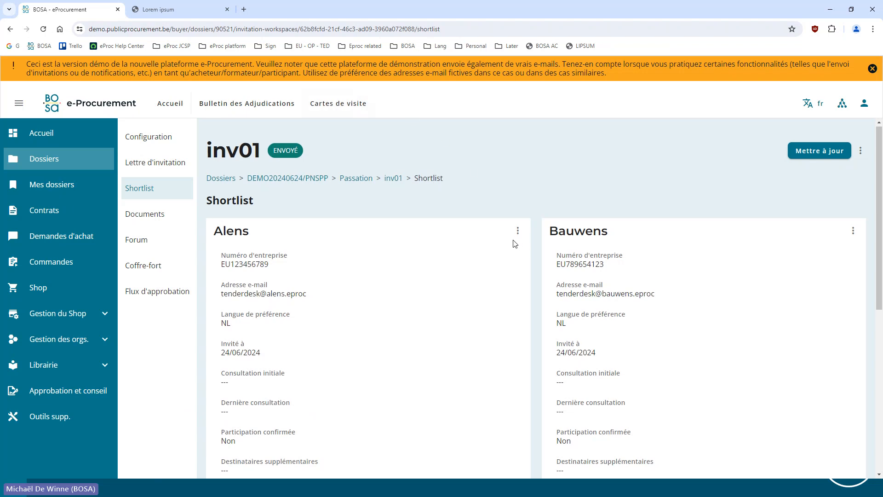
scroll(519, 234, down, 7)
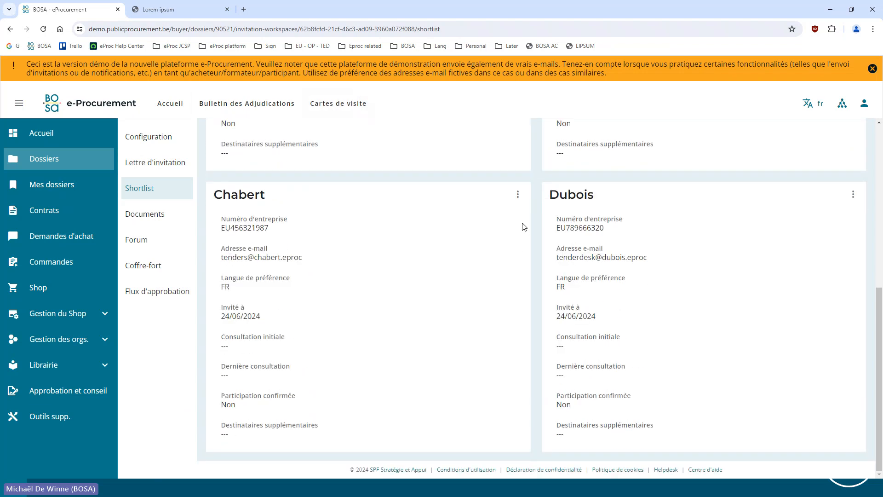
click(518, 194)
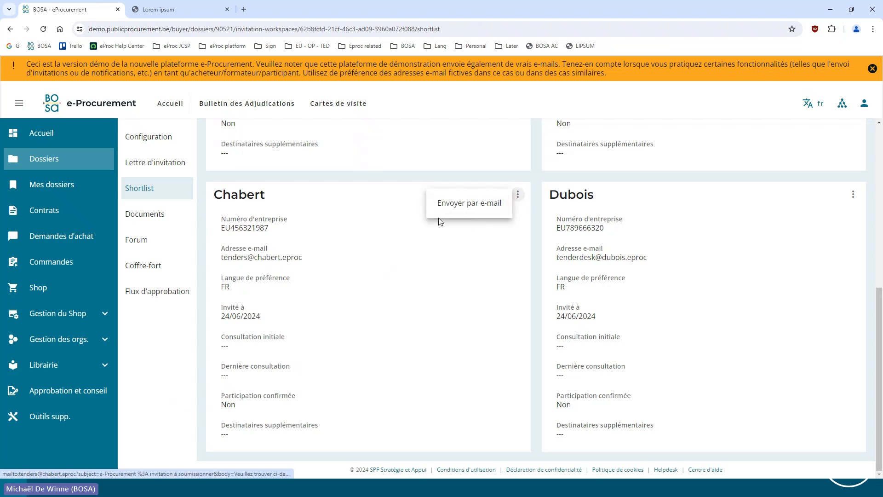
click(398, 201)
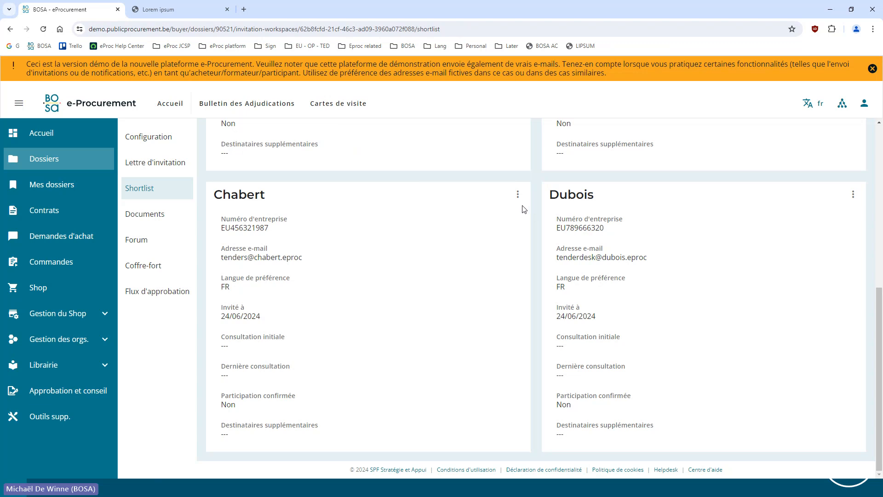
click(518, 194)
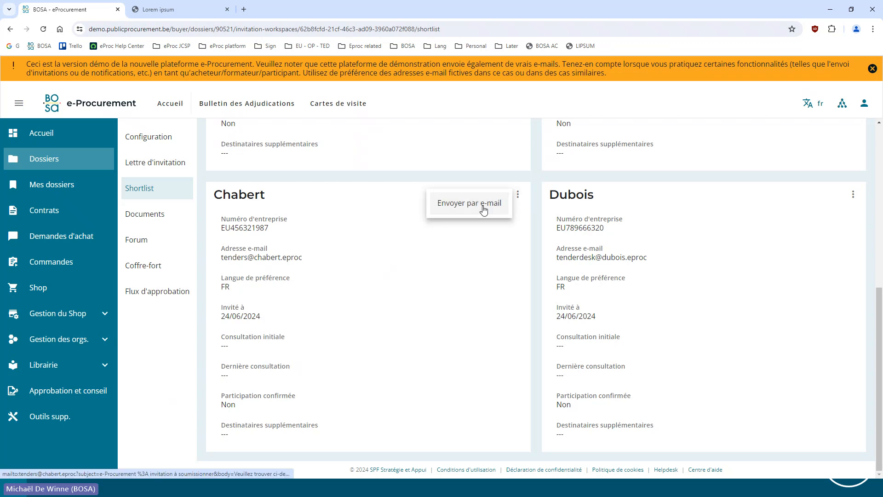
click(483, 206)
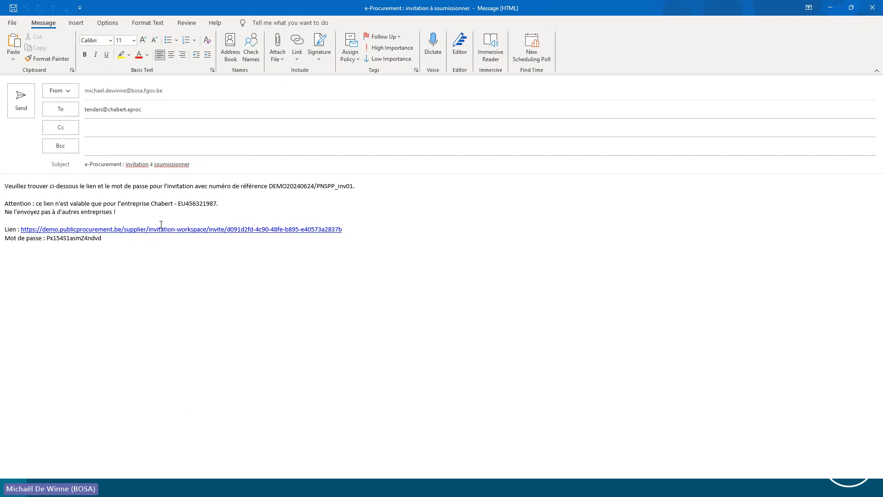
click(871, 9)
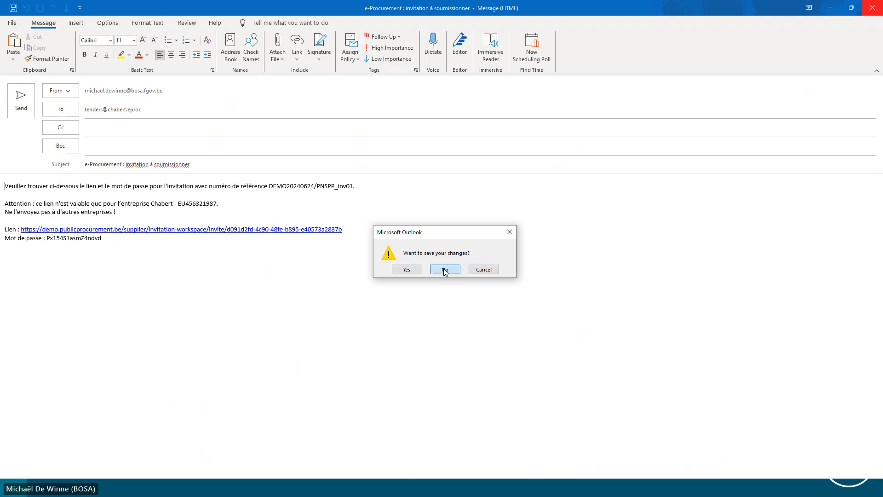
click(445, 270)
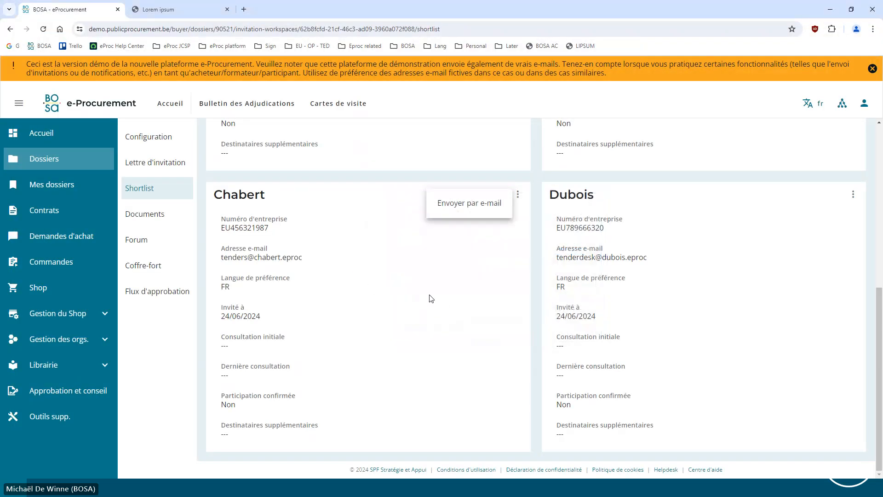
click(427, 294)
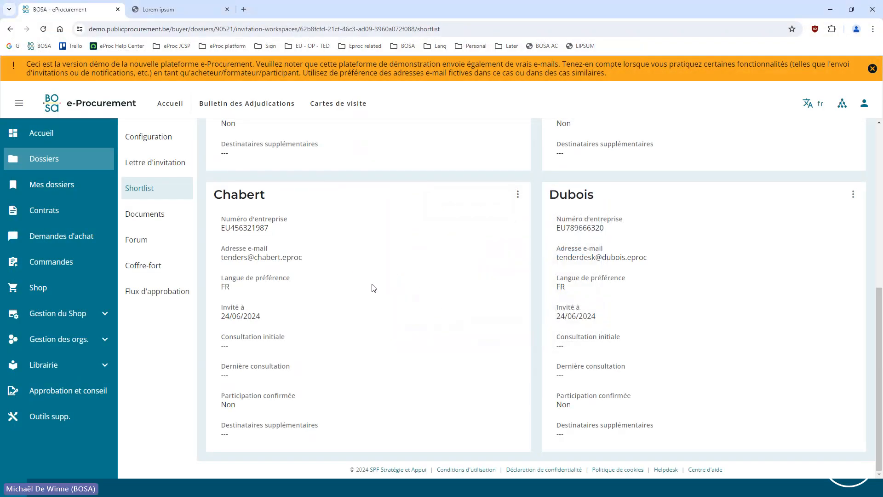
Switch to the PowerPoint slide show with the demonstration agenda
key(alt+Tab)
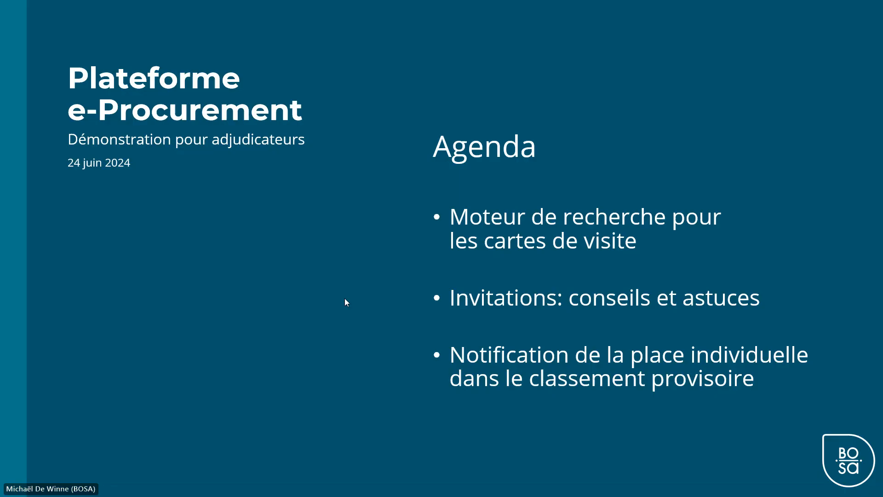
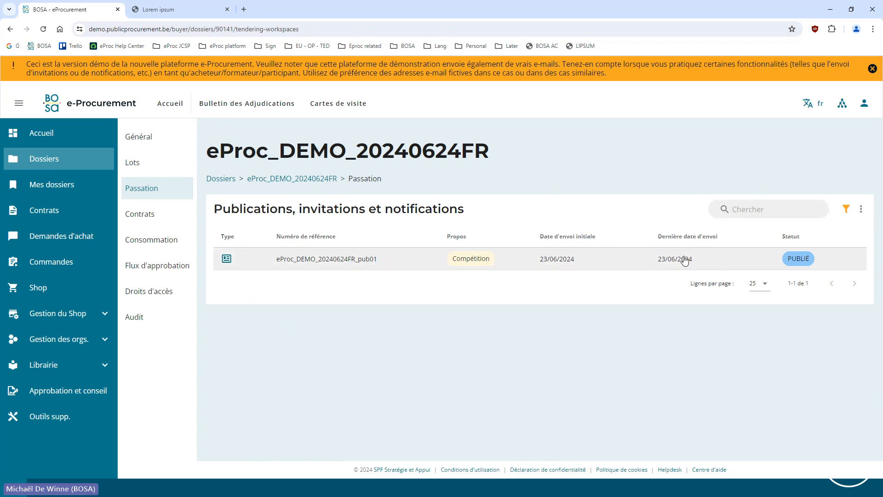
Open publication eProc_DEMO_20240624FR_pub01 and examine the submissions and cancelled submissions in its electronic safe (Coffre-fort)
click(330, 258)
scroll(310, 257, down, 1)
scroll(308, 259, down, 3)
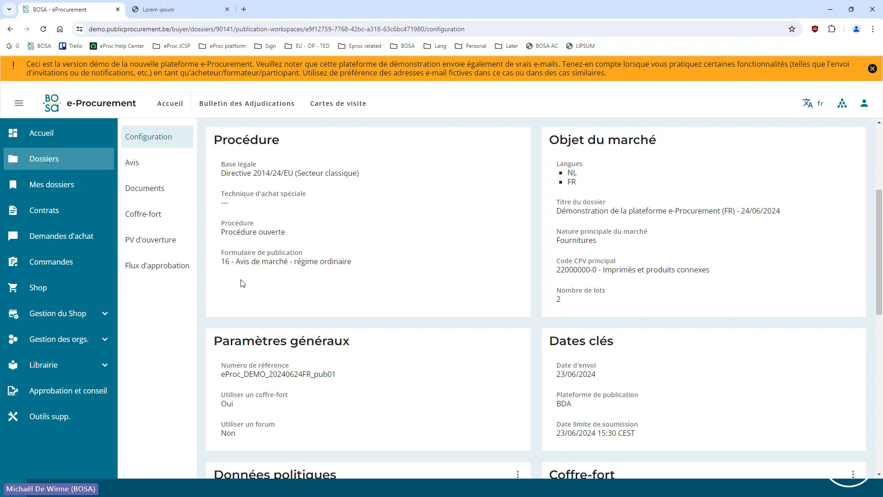
click(143, 222)
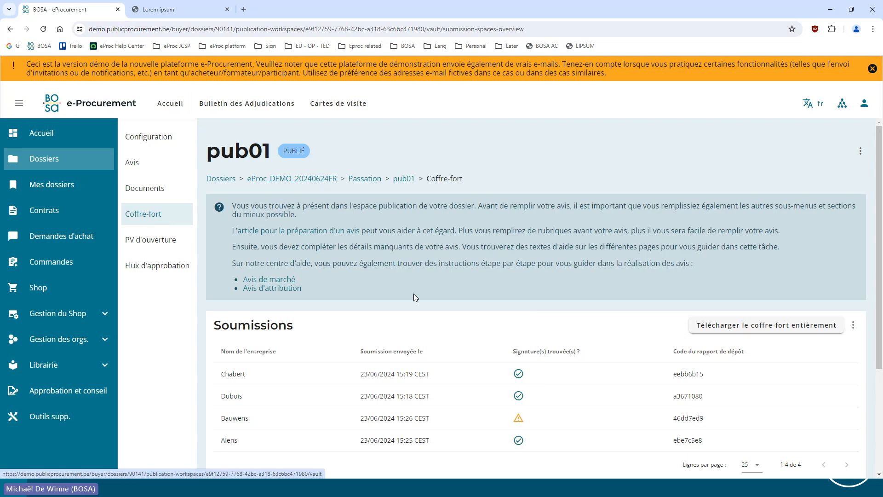
scroll(324, 368, down, 1)
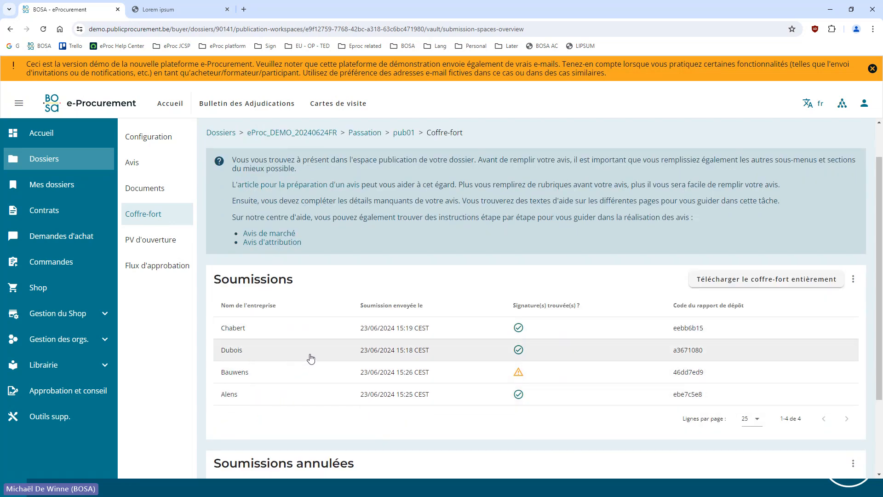
scroll(297, 351, down, 1)
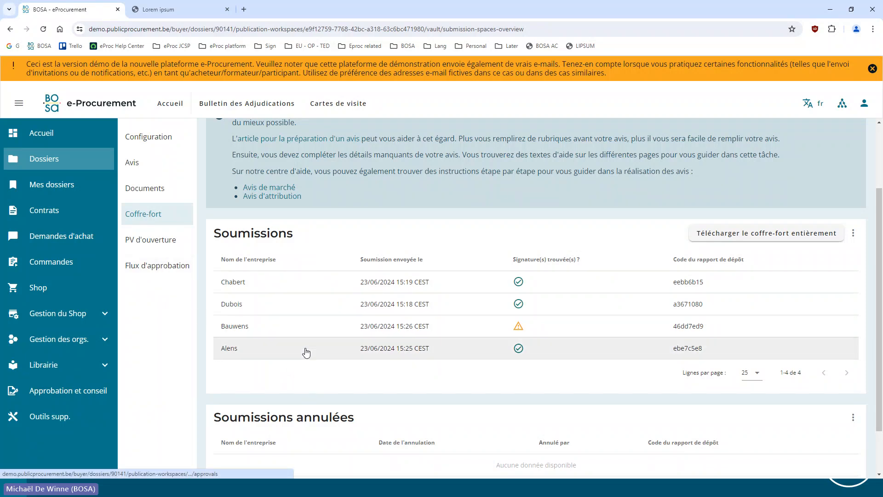
Open the publication's opening report and examine Chabert's submission, including signatures, company details, joint submission and selected lots with prices
click(172, 248)
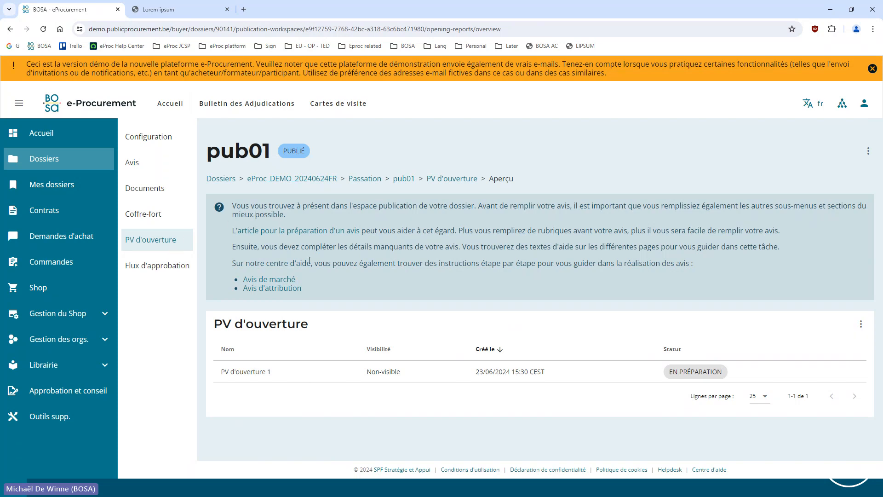
click(270, 374)
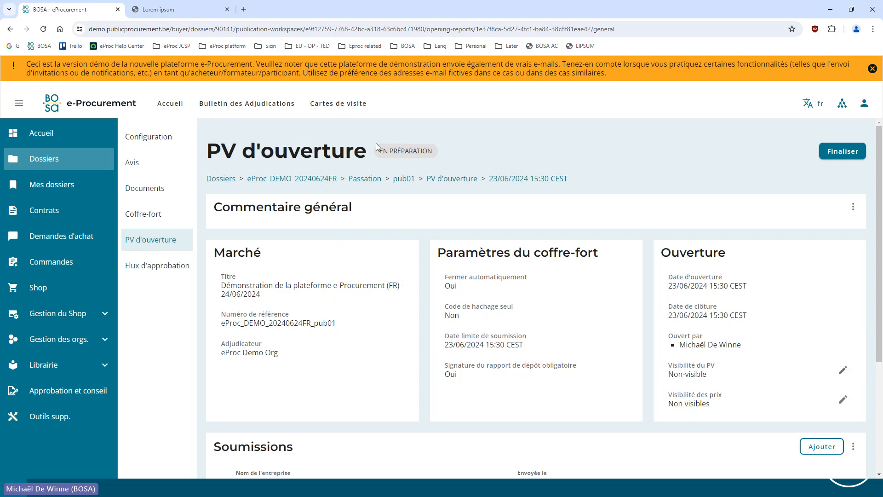
scroll(376, 166, down, 3)
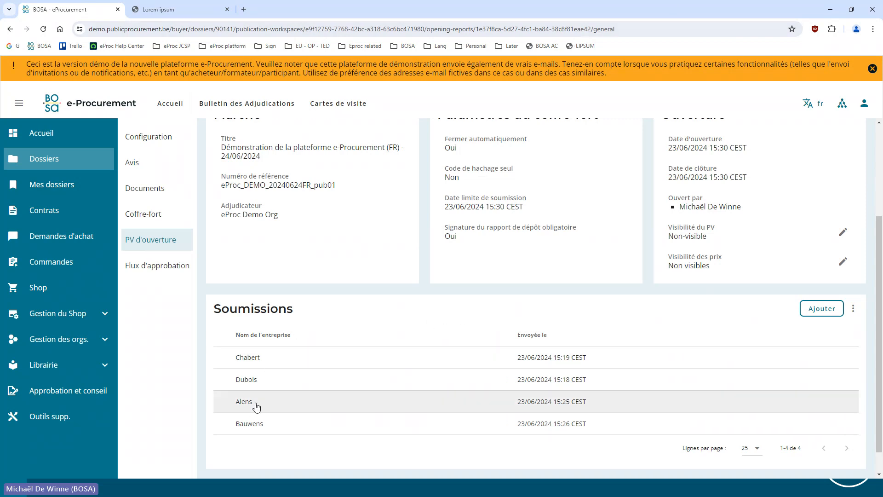
click(285, 362)
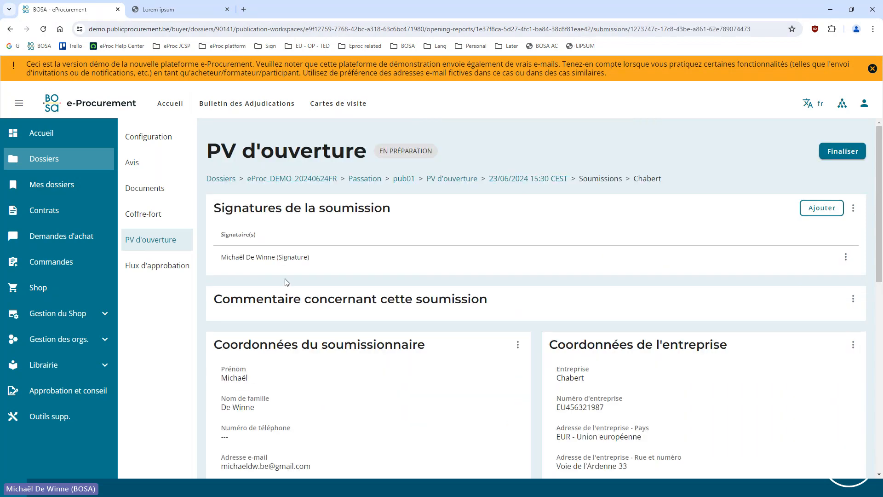
scroll(460, 303, down, 10)
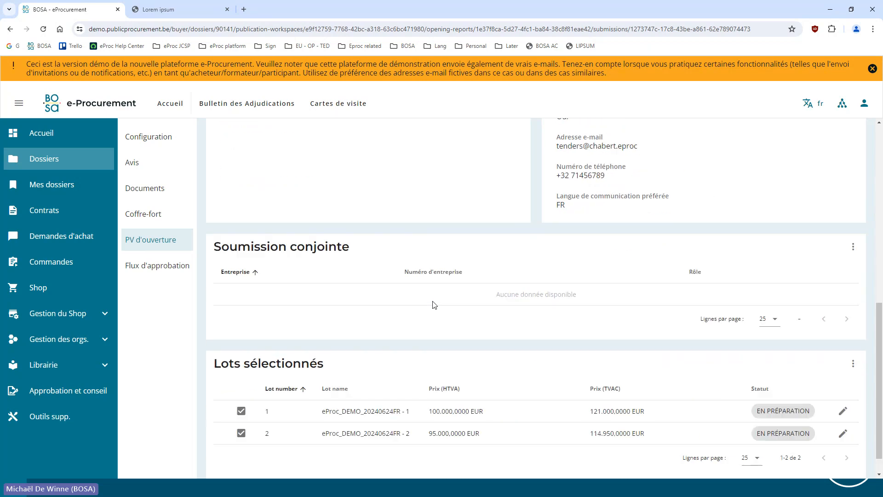
scroll(434, 304, down, 1)
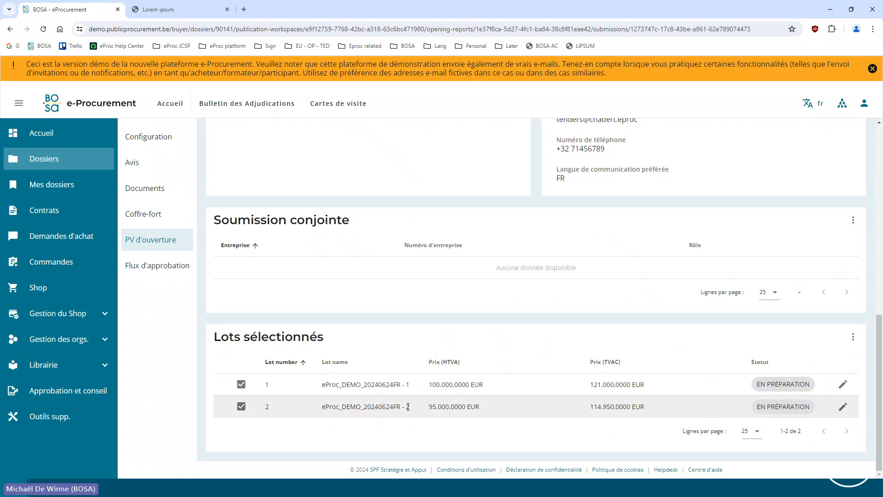
scroll(422, 439, up, 1)
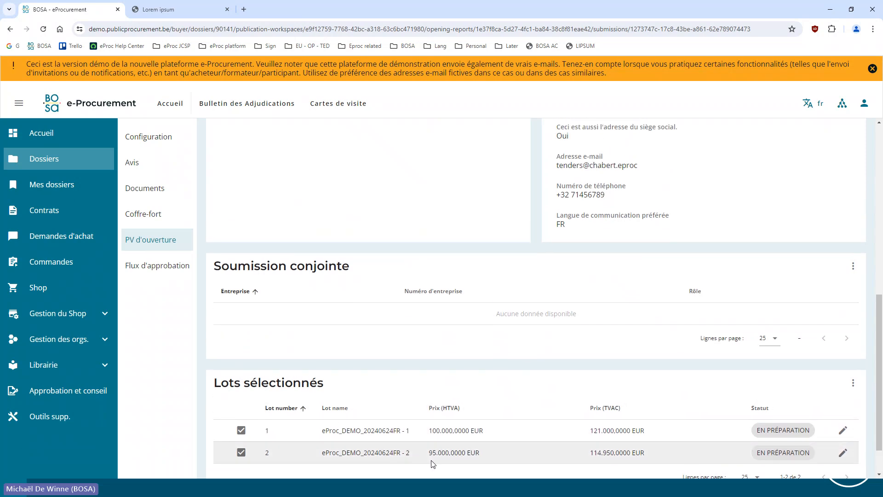
scroll(412, 448, up, 2)
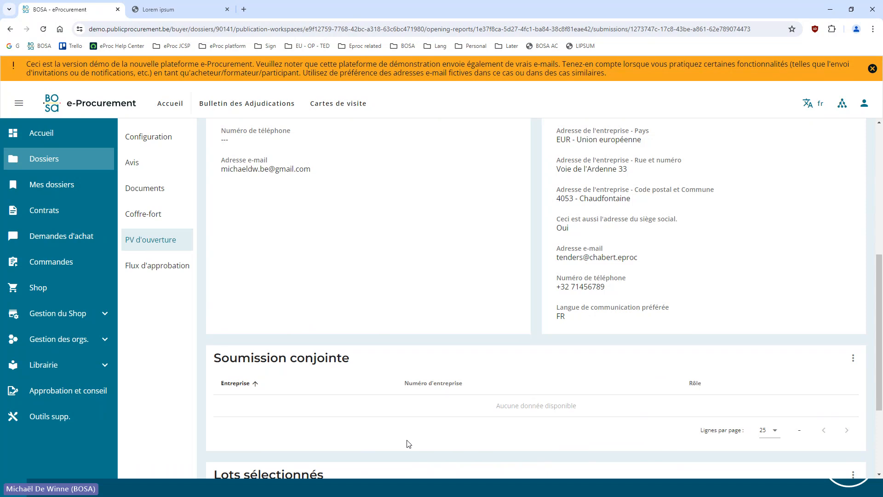
scroll(302, 397, up, 5)
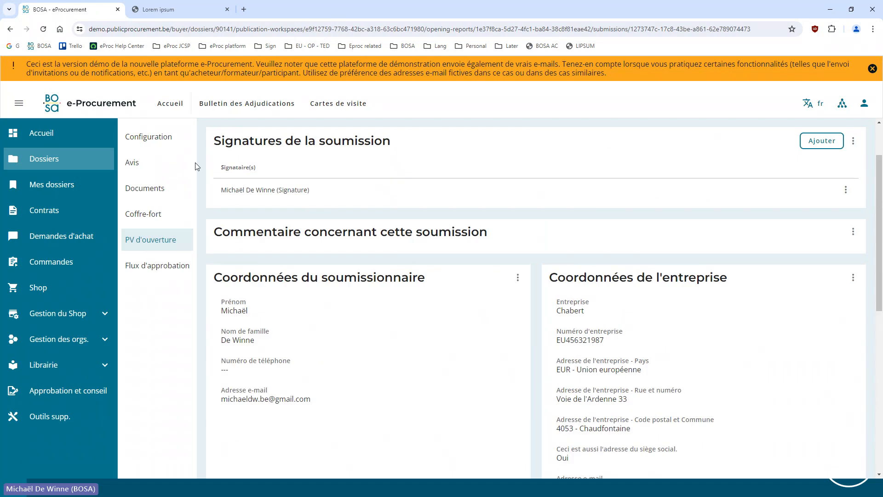
Examine the safe settings in the publication's configuration, such as price indication, mandatory signature and automatic closing
click(148, 138)
scroll(343, 252, down, 4)
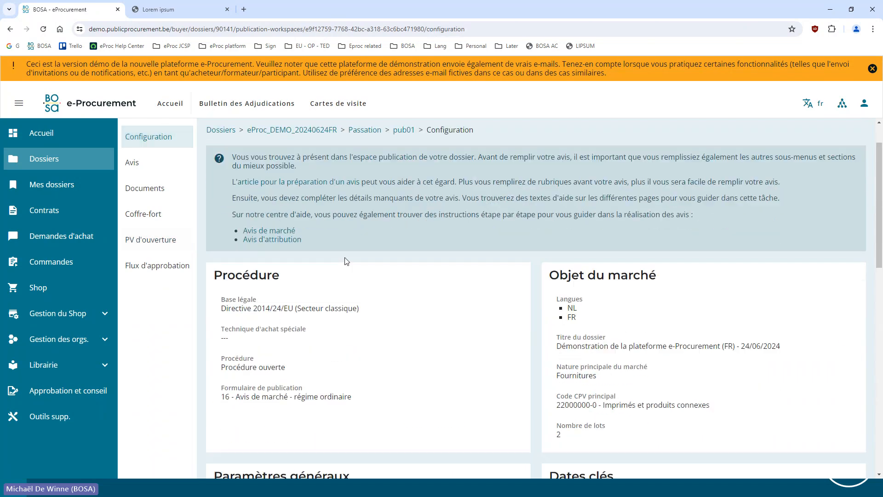
scroll(453, 290, down, 3)
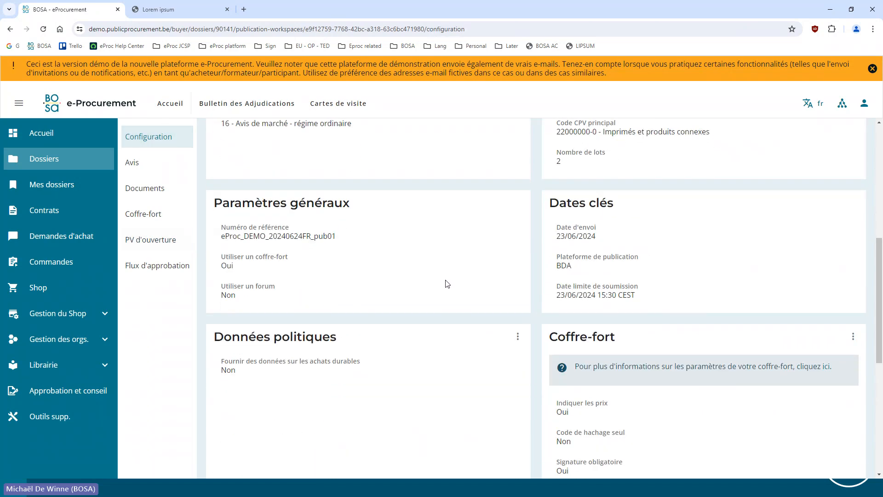
scroll(594, 284, down, 2)
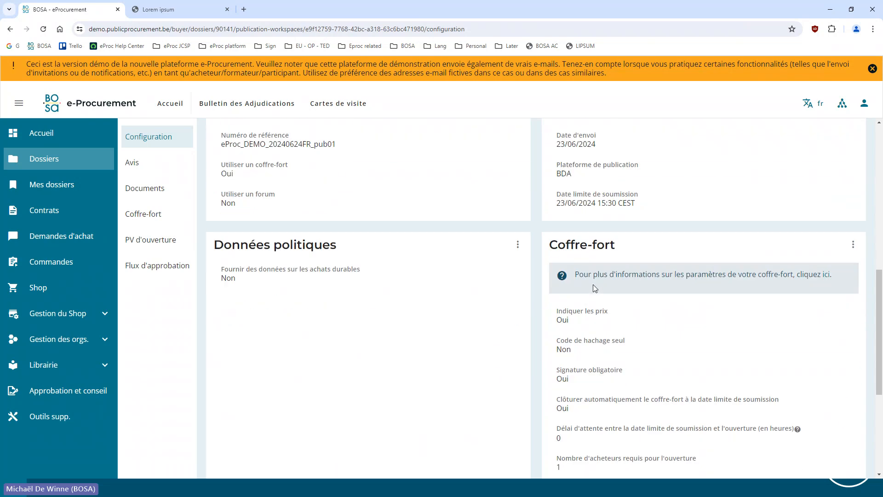
scroll(561, 208, down, 2)
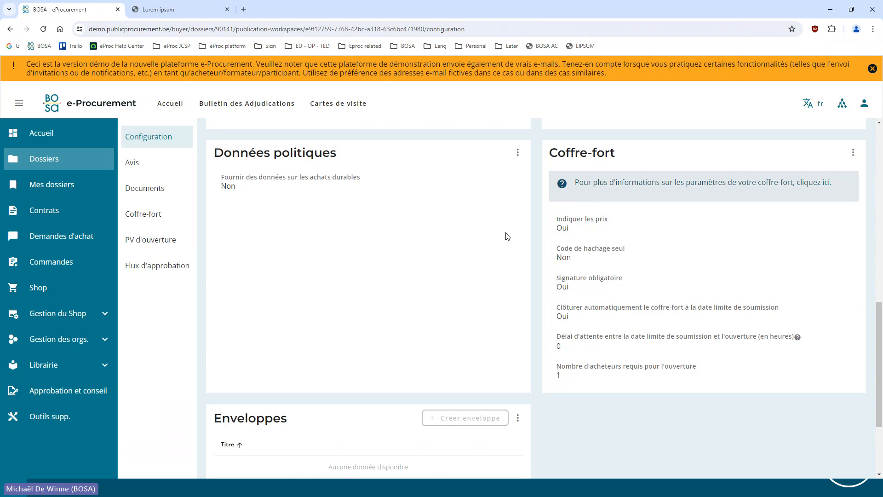
Reopen the opening report and examine Dubois's submission, including the prices of its selected lots
click(140, 243)
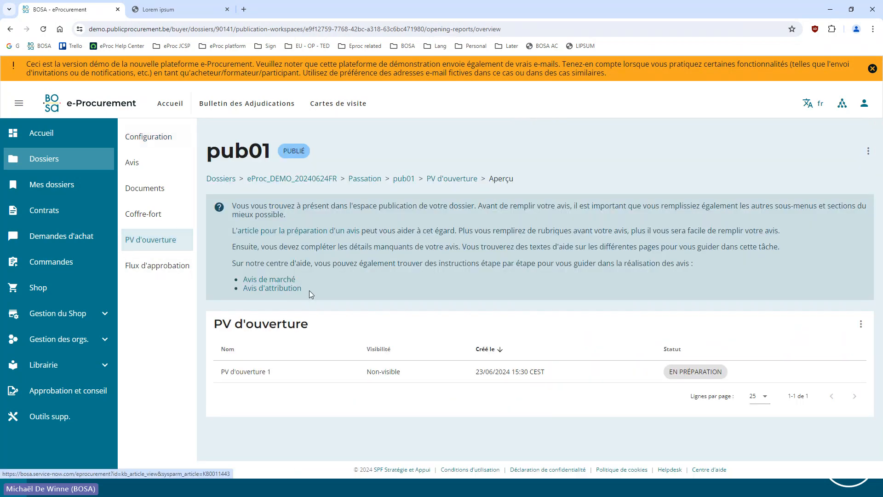
click(291, 371)
scroll(291, 364, down, 4)
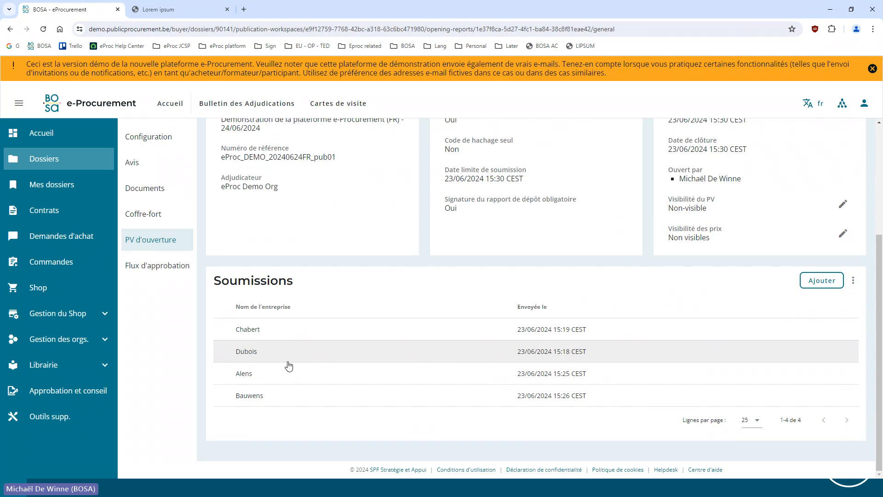
click(280, 357)
scroll(325, 328, down, 5)
scroll(325, 328, down, 2)
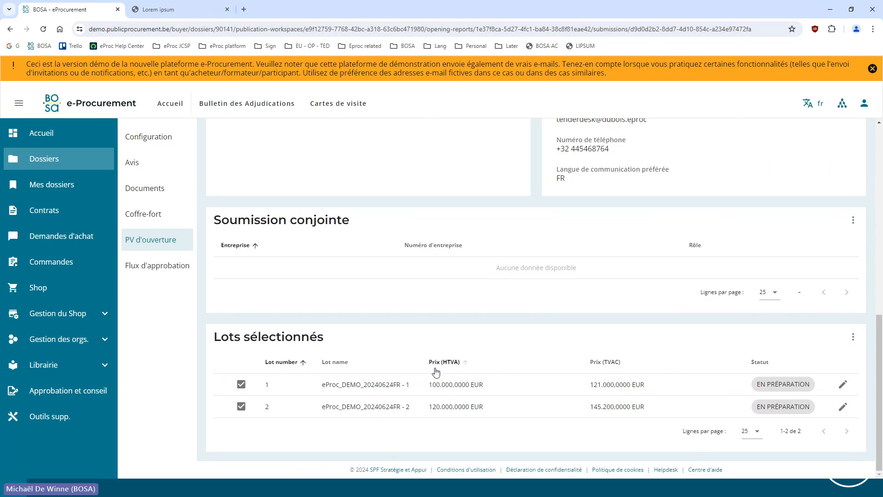
scroll(411, 364, up, 3)
scroll(412, 363, up, 7)
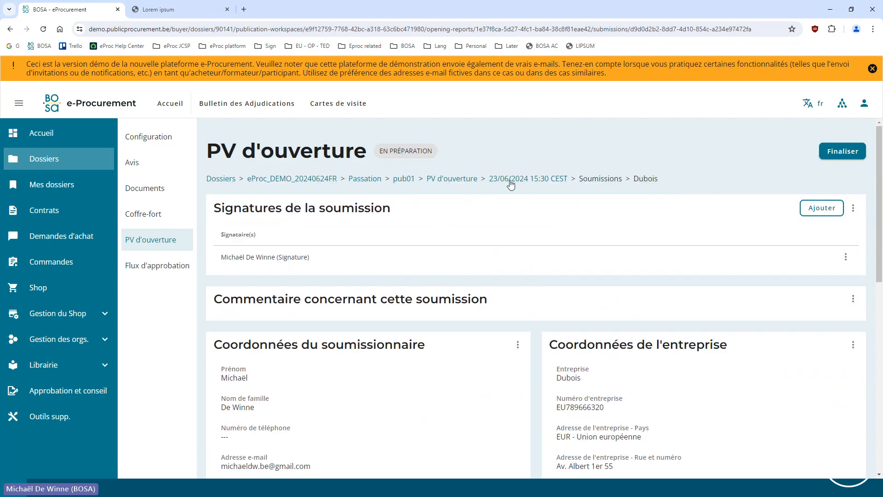
Return to the opening report's general page and examine its opening details, report and price visibility settings, and submissions
click(459, 181)
click(311, 375)
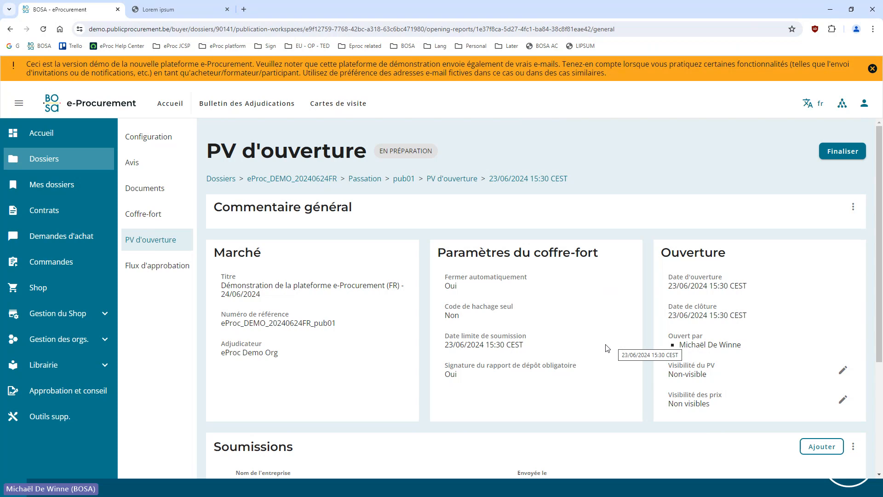
scroll(694, 341, down, 3)
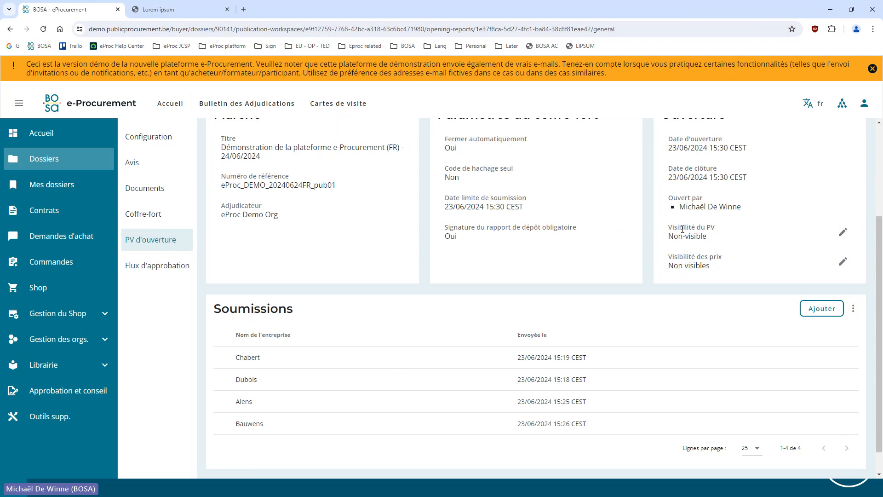
scroll(686, 234, up, 1)
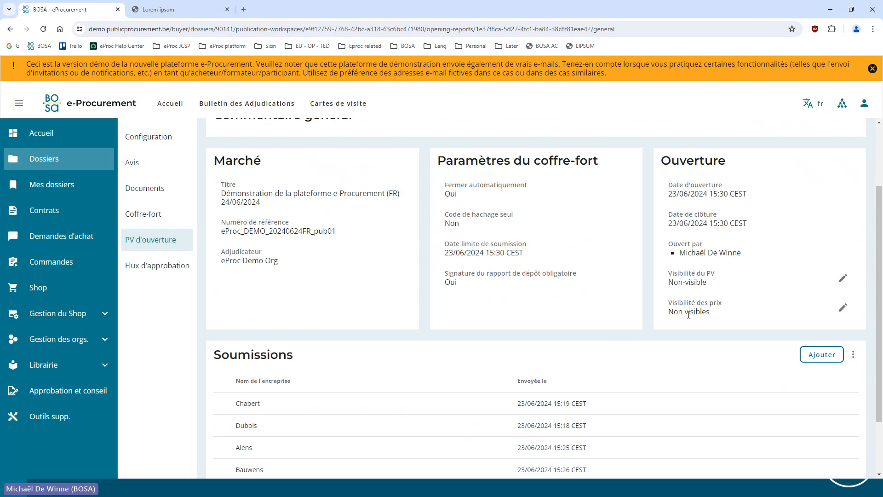
Recheck the price indication setting of the safe in the publication's configuration
click(148, 137)
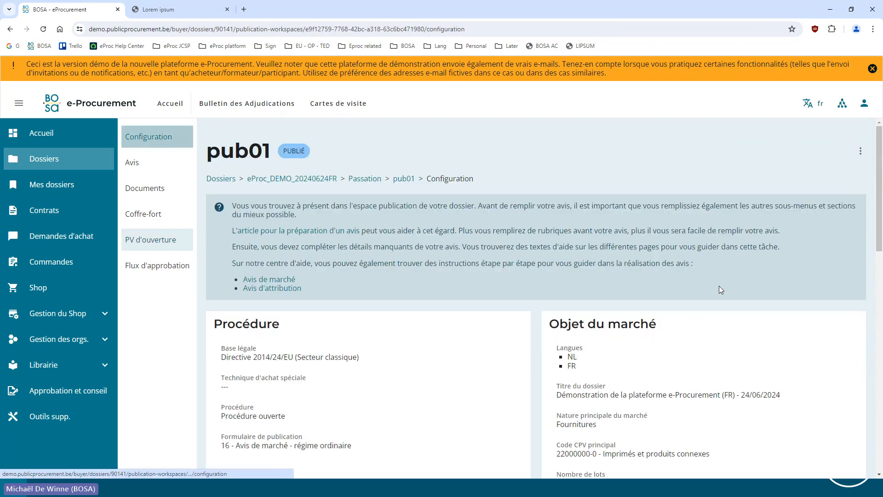
scroll(640, 321, down, 5)
scroll(640, 321, down, 5)
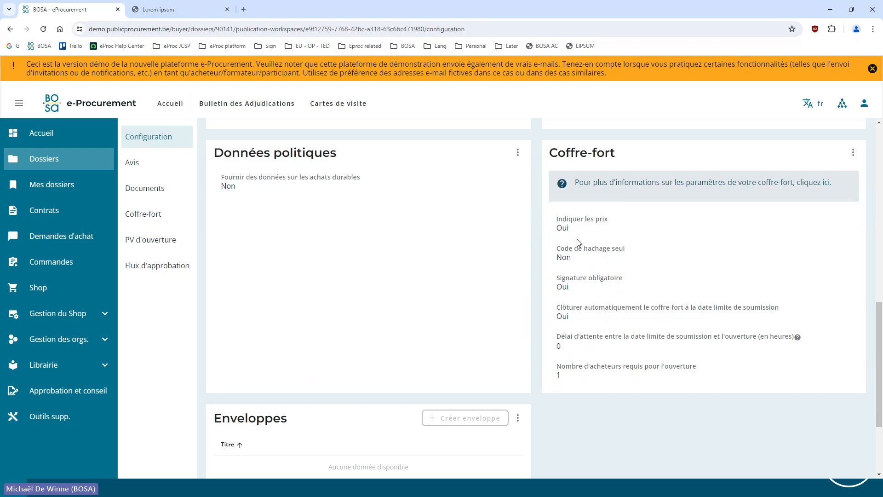
scroll(506, 405, up, 7)
scroll(511, 410, up, 3)
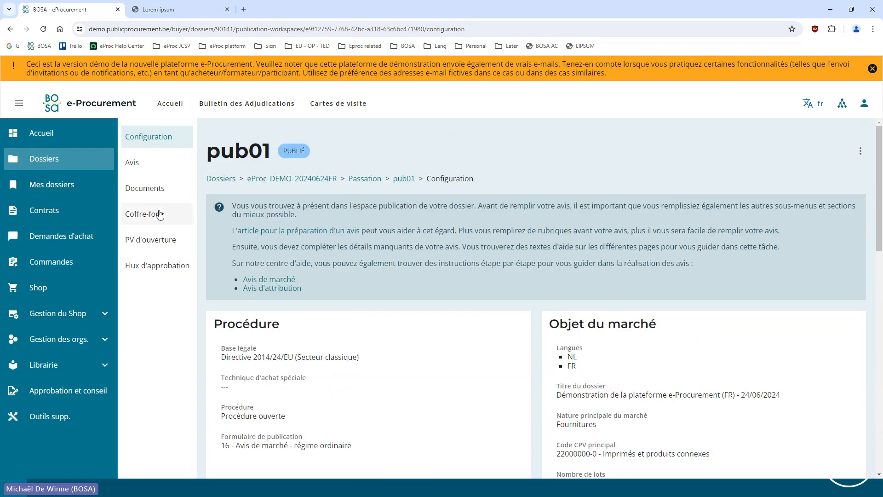
Reopen the opening report, view the options for price visibility, and cancel the dialog without saving
click(155, 249)
click(282, 370)
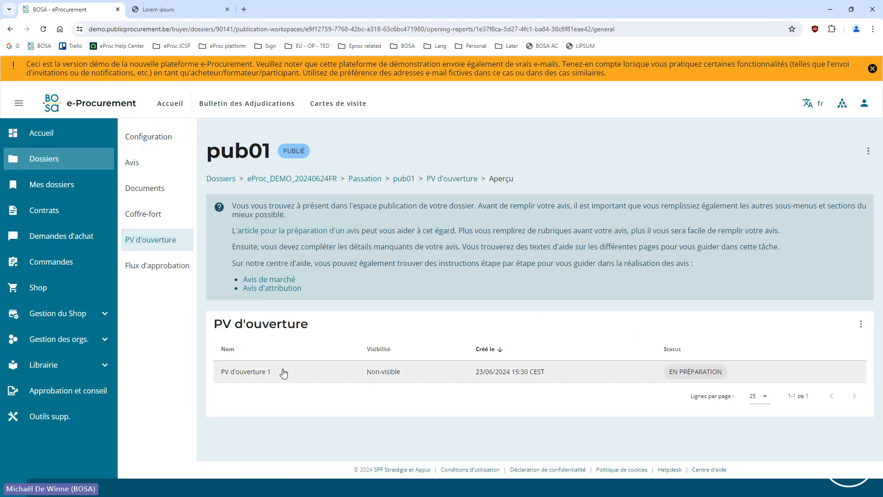
scroll(582, 287, down, 3)
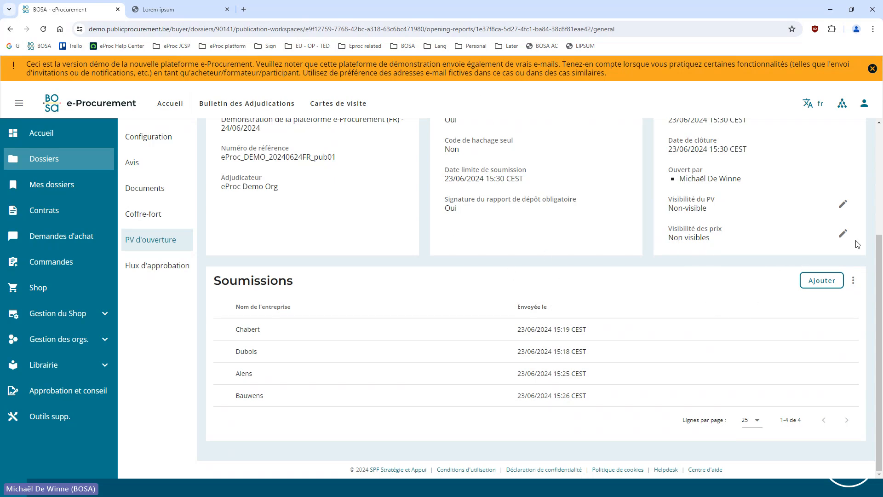
click(842, 233)
click(322, 267)
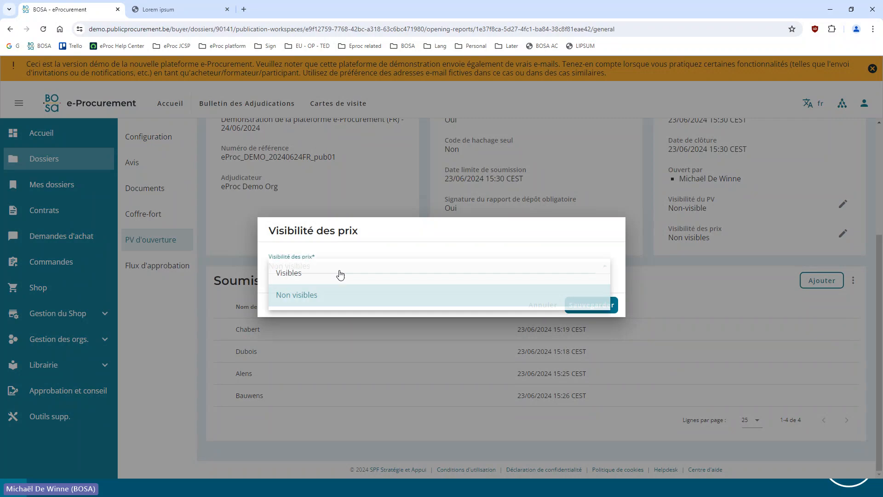
click(407, 295)
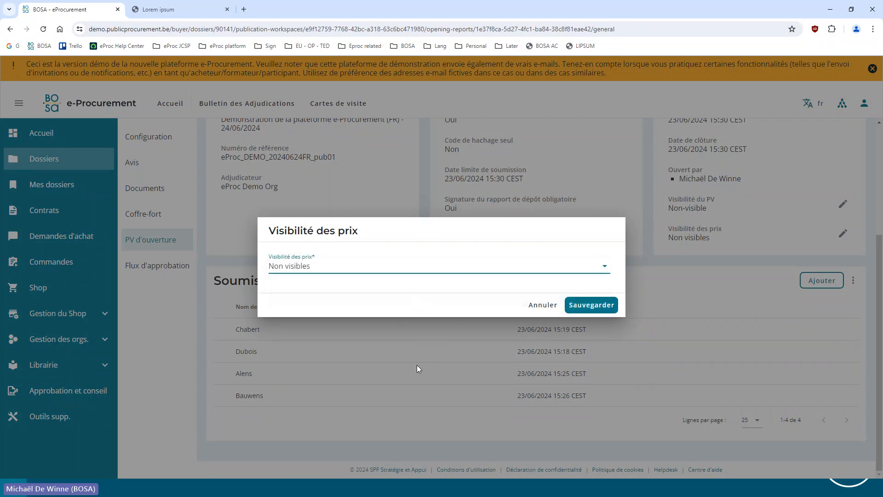
click(543, 305)
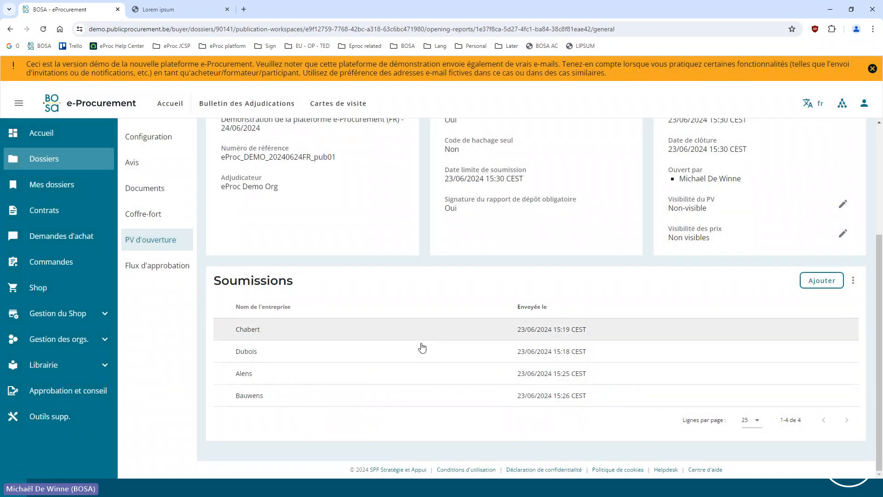
Review the opening report's general page and reopen Chabert's submission at its selected lots
scroll(420, 347, up, 4)
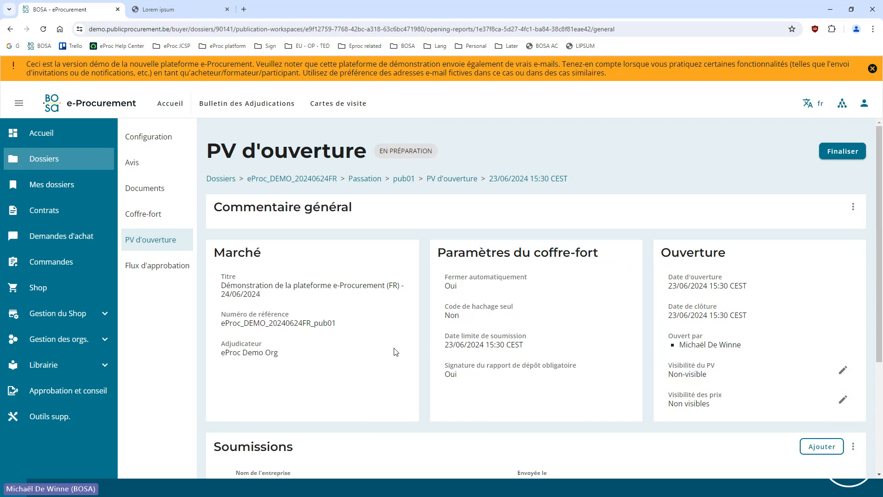
scroll(395, 315, down, 4)
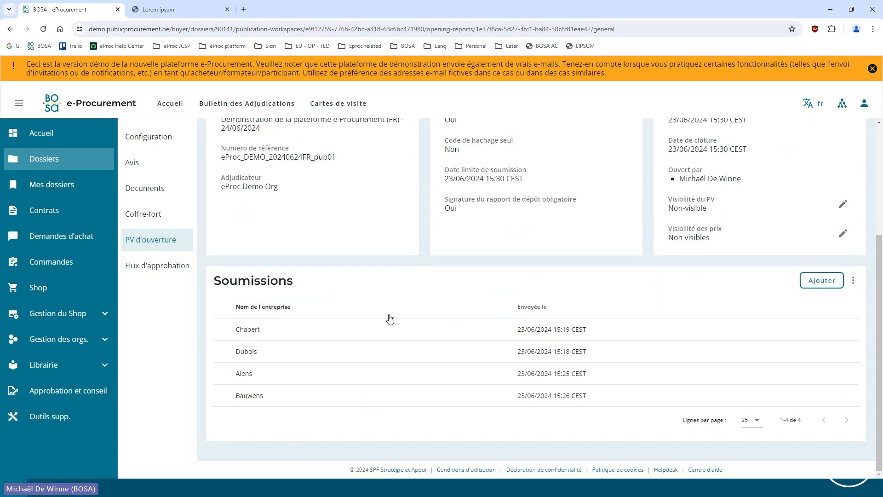
click(413, 336)
scroll(416, 326, down, 9)
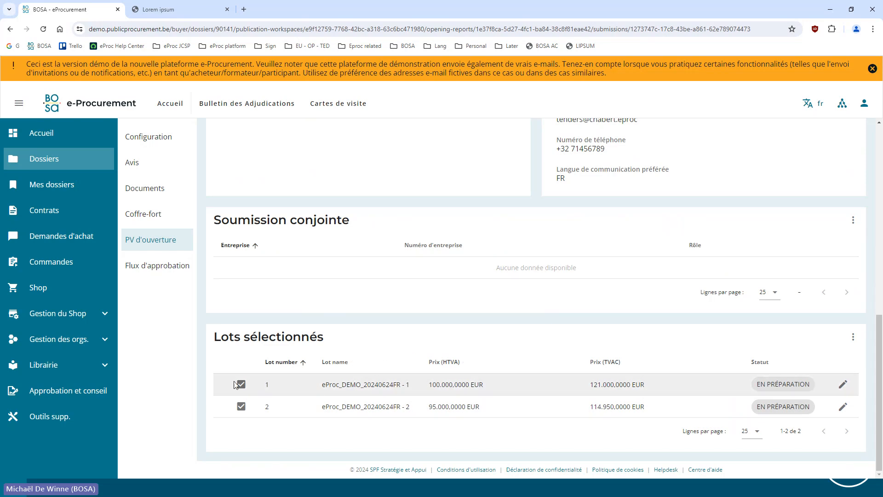
Return to the opening report, open Alens's submission and view its selected lots, opening lot 1 for editing and cancelling without saving
key(alt+Left)
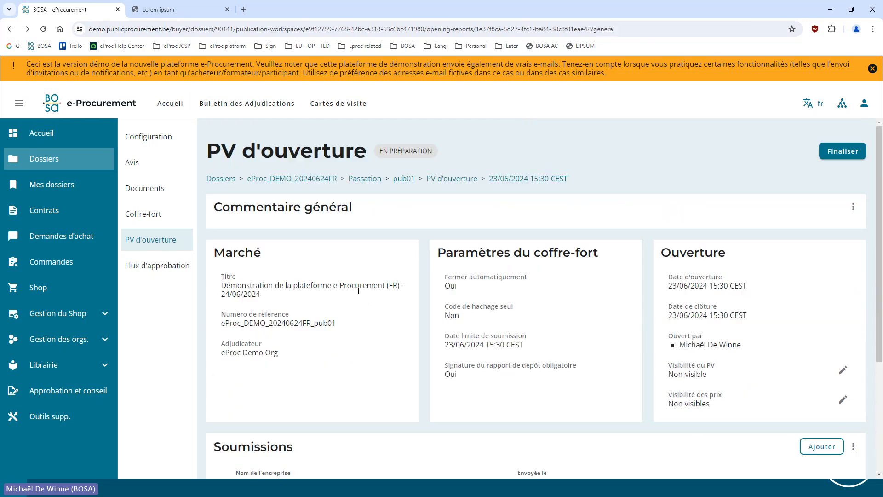
scroll(365, 294, down, 4)
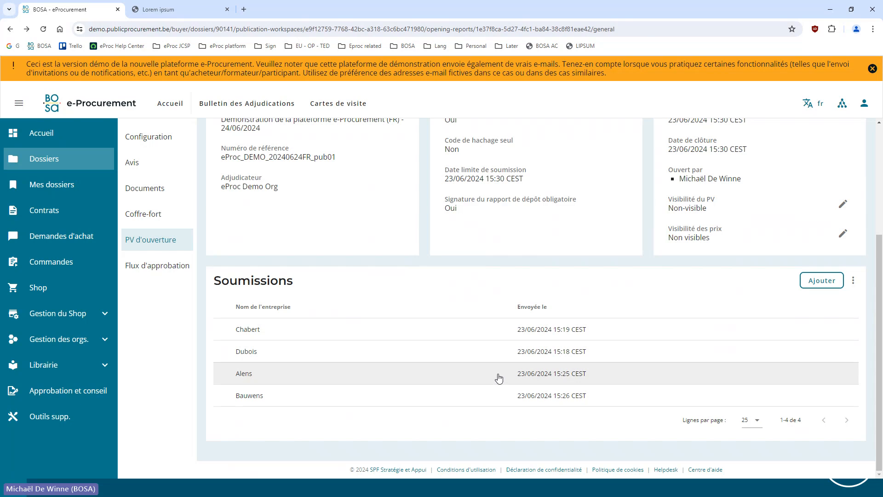
click(478, 380)
scroll(501, 370, down, 10)
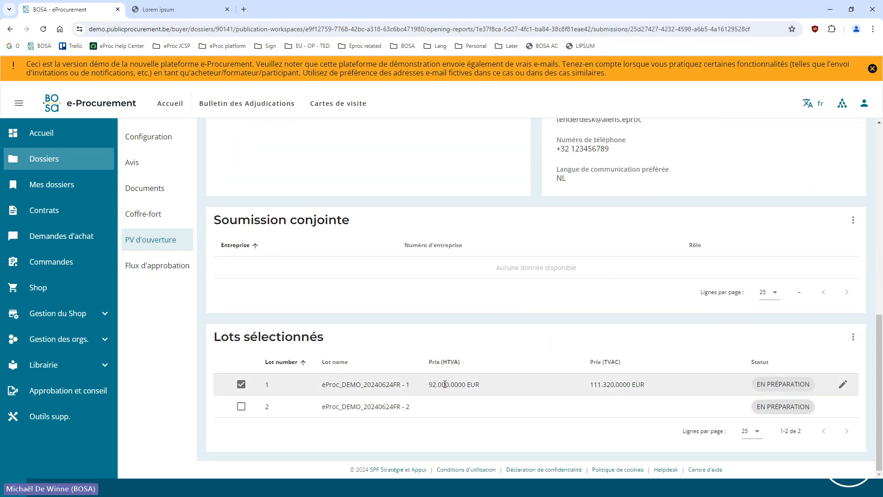
click(843, 384)
click(621, 337)
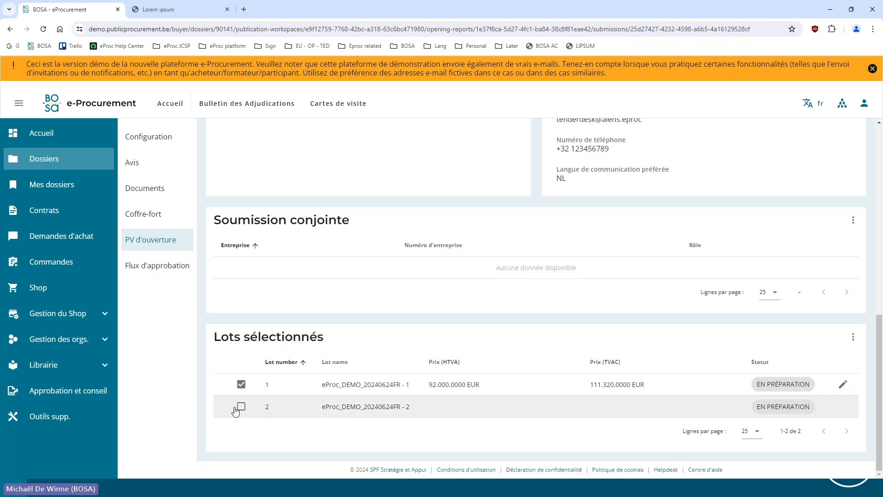
Go back to the opening report's general page from the submission and finalise the report
scroll(276, 388, up, 10)
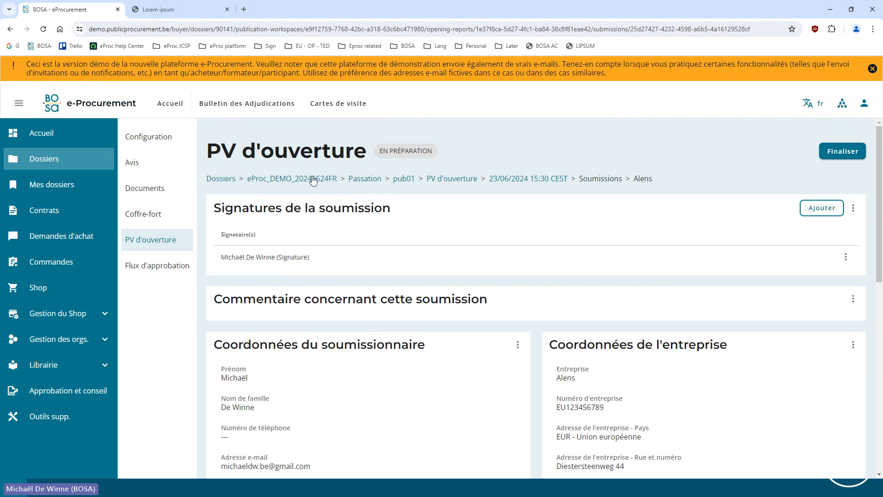
click(491, 179)
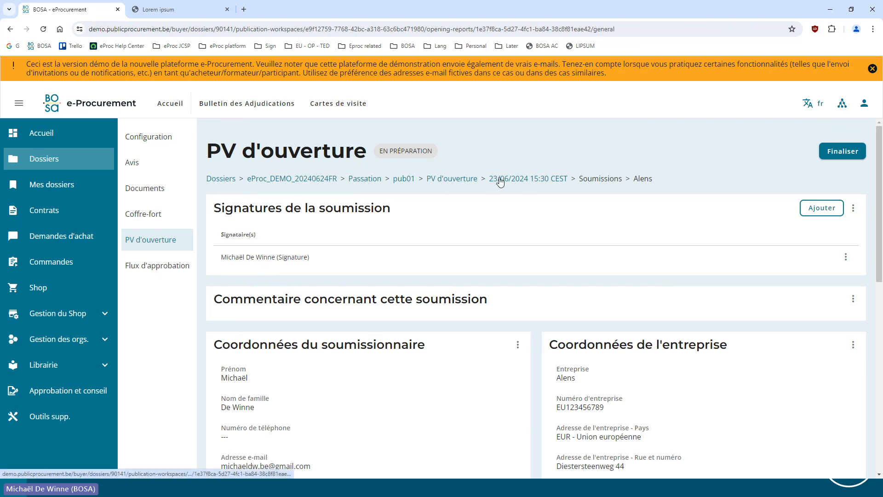
click(843, 152)
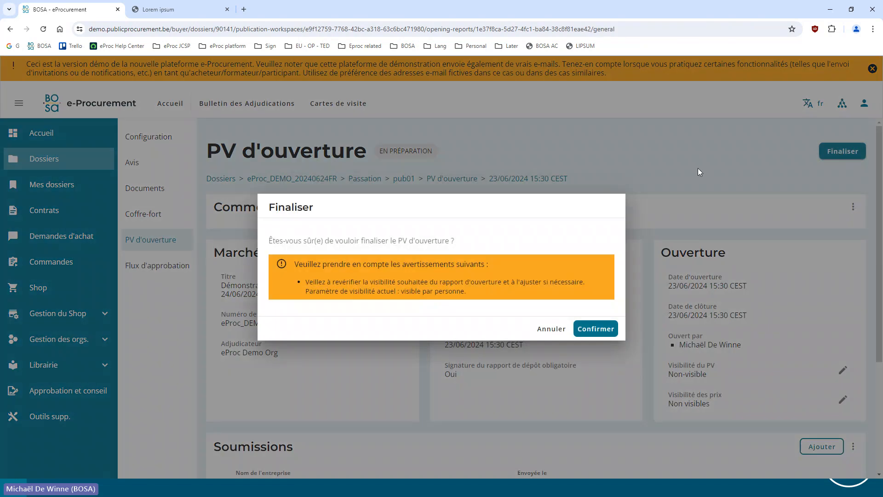
click(586, 329)
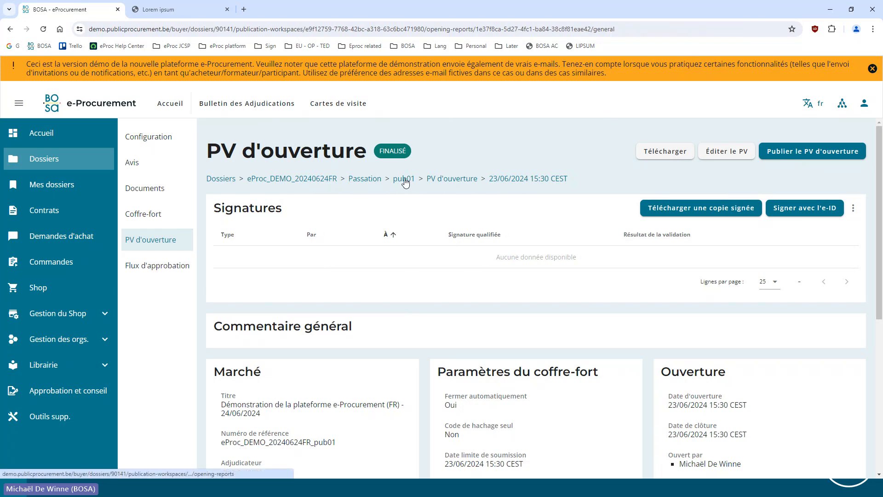
Start a new notification in the dossier's Passation section and accept the prefilled contract subject details
click(366, 180)
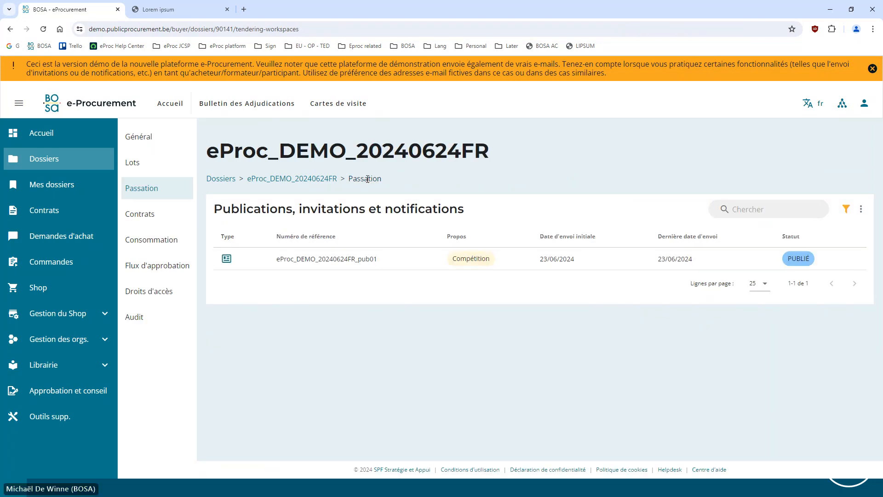
click(861, 209)
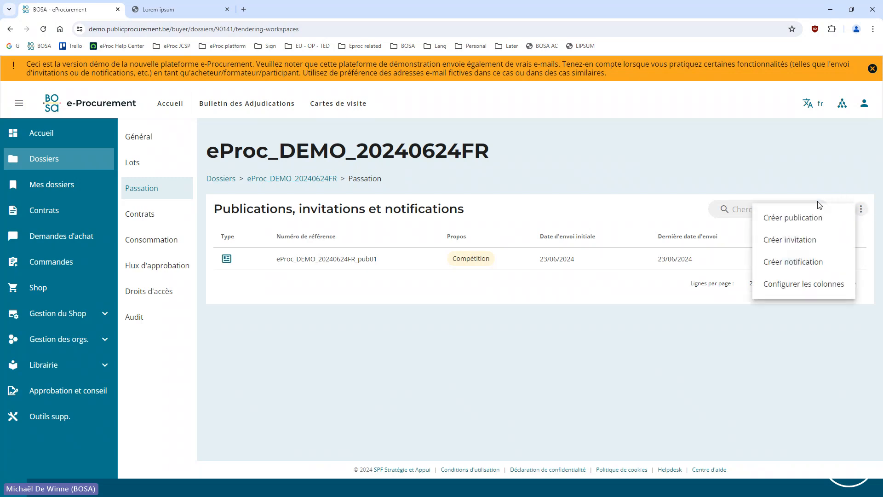
click(834, 266)
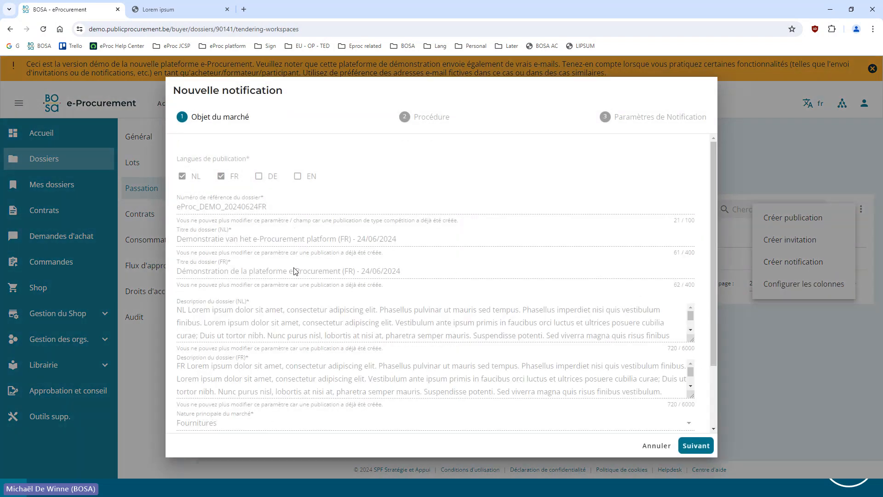
click(694, 446)
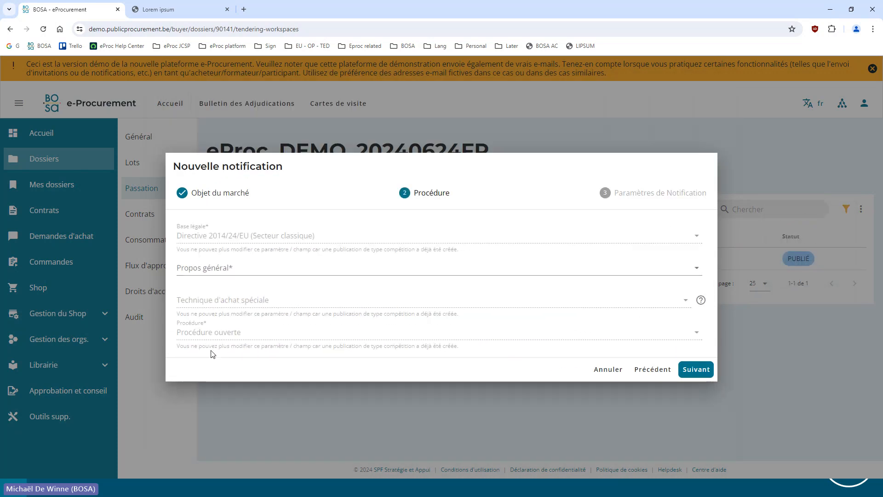
Set the new notification's general purpose to Classement provisoire, found under Passation
click(211, 269)
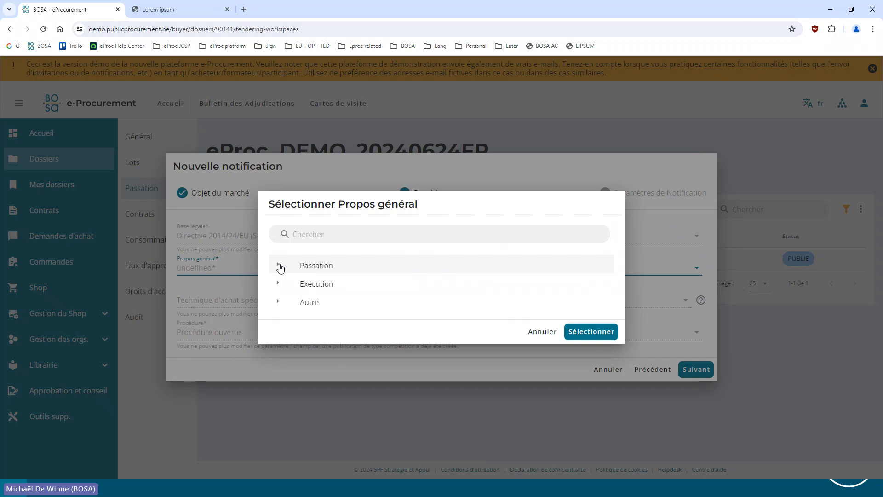
click(278, 266)
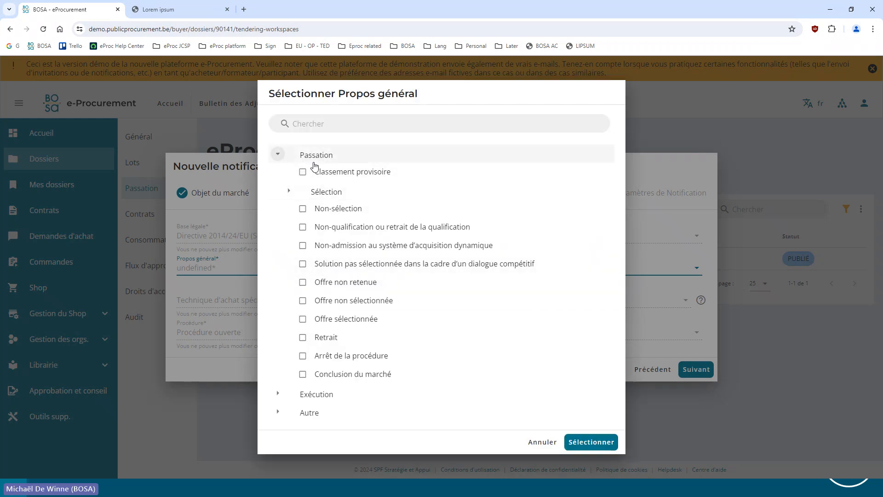
click(303, 172)
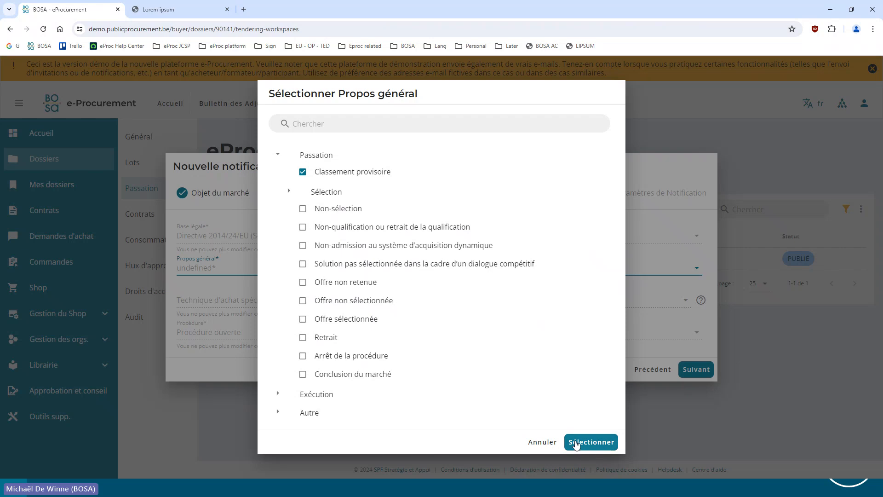
click(576, 442)
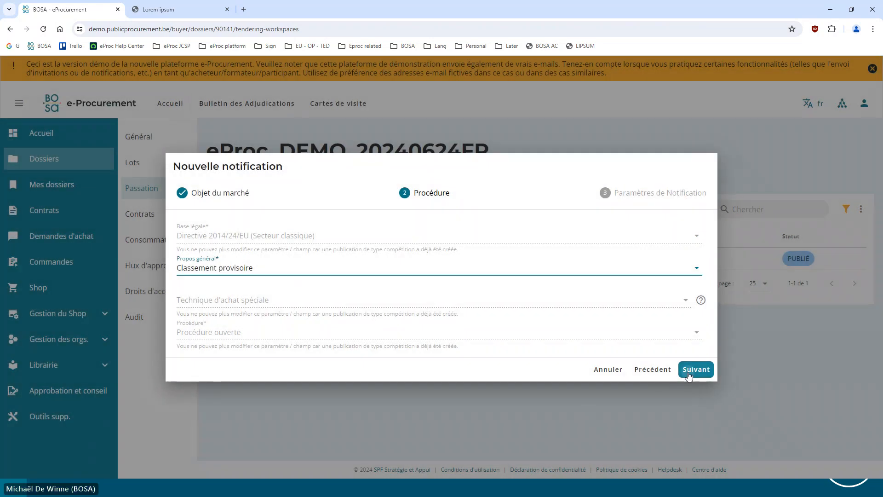
Proceed to the notification settings, generate a password for the notification and save it
click(688, 370)
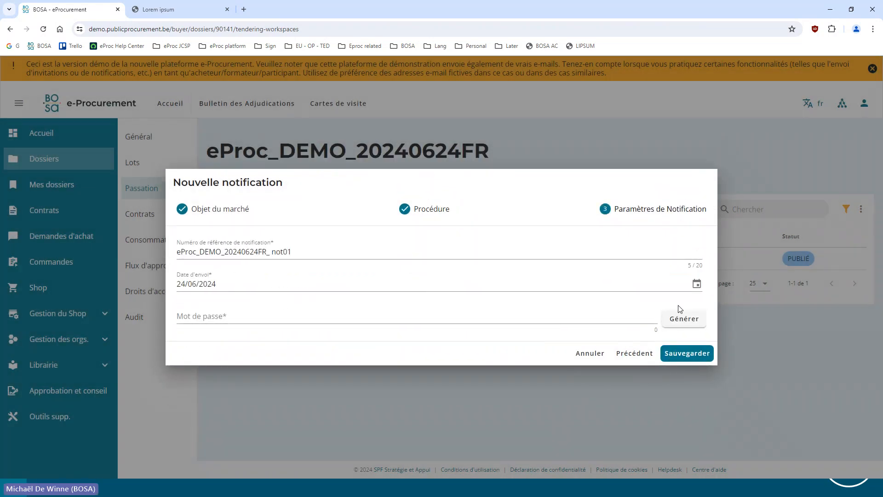
click(670, 318)
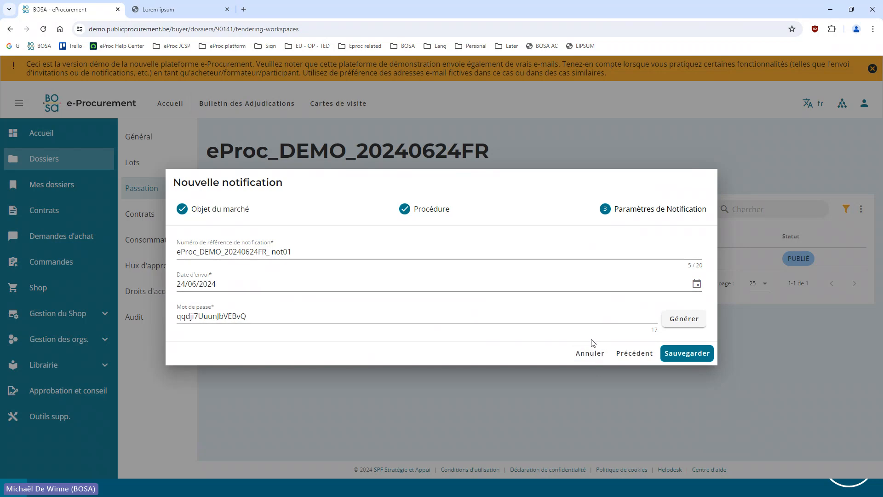
click(682, 355)
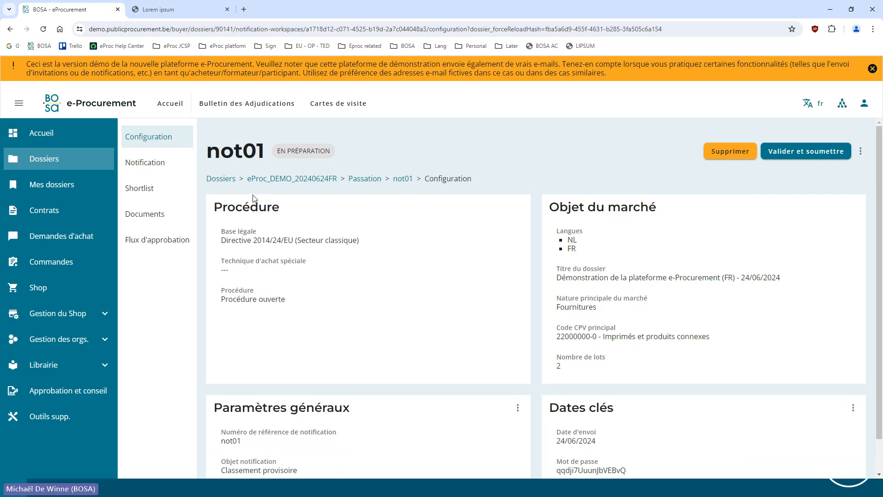
Review the notification's configuration and view its key dates settings, cancelling without changes
scroll(252, 198, down, 1)
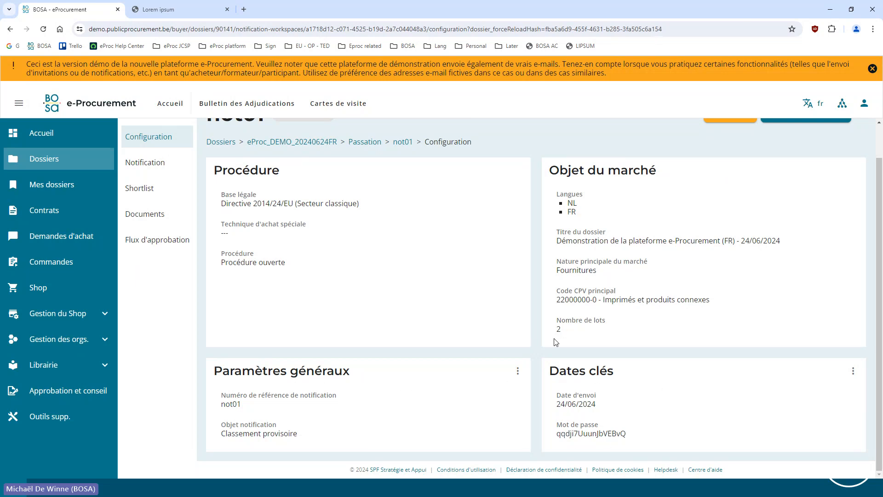
click(853, 371)
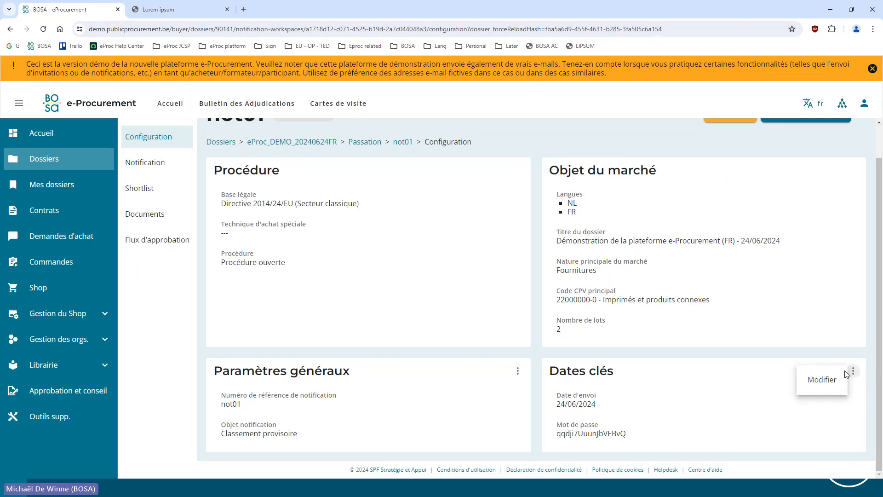
click(820, 387)
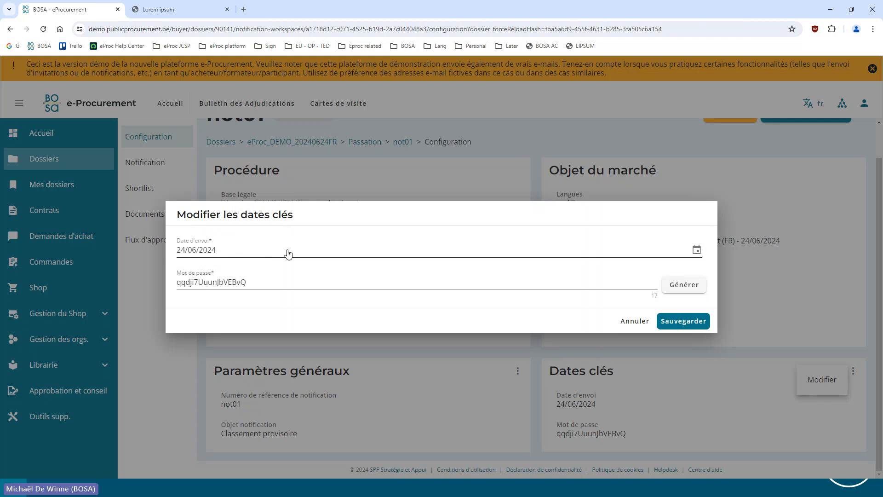
click(630, 321)
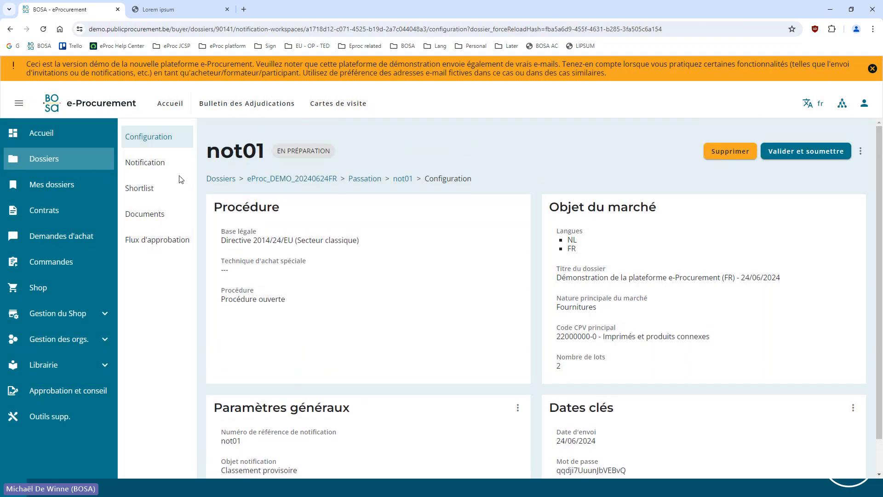
Open the notification text of not01 and read the explanation of its fixed and free parts
click(158, 163)
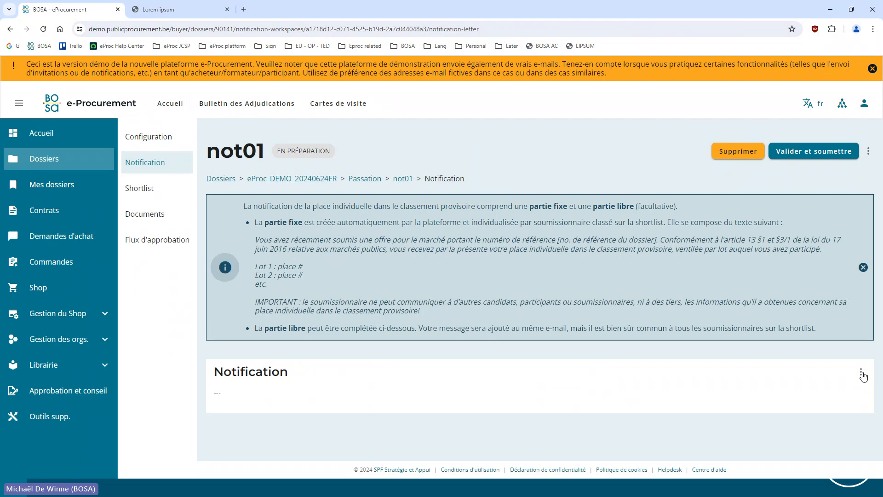
click(861, 373)
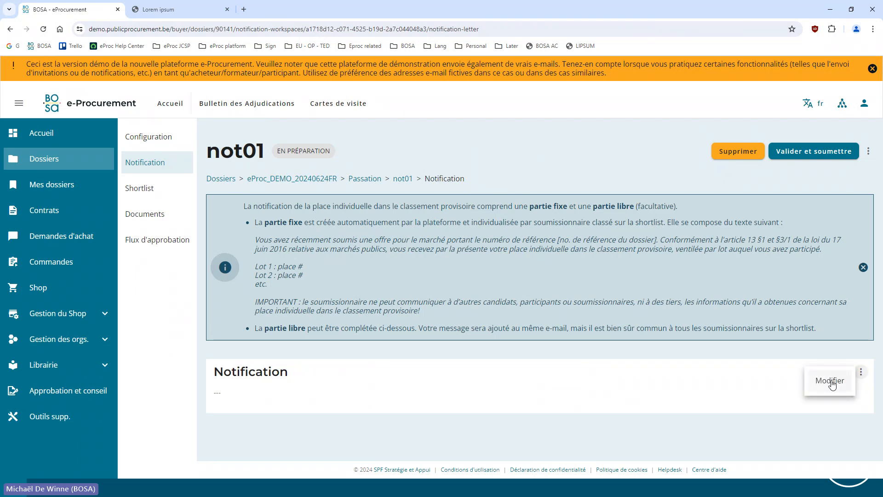
click(303, 245)
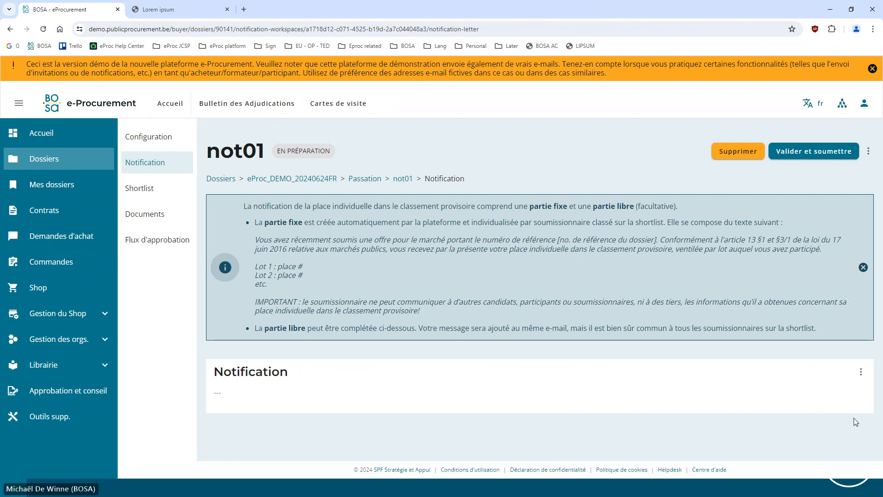
click(861, 372)
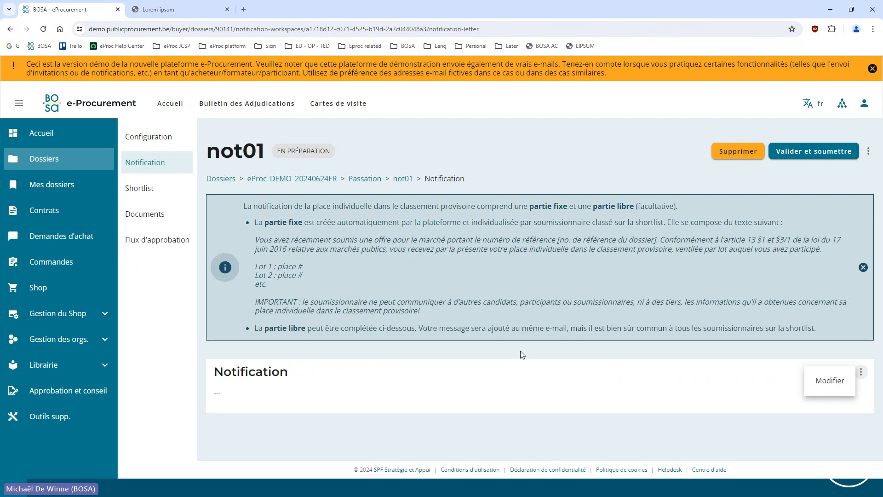
click(441, 352)
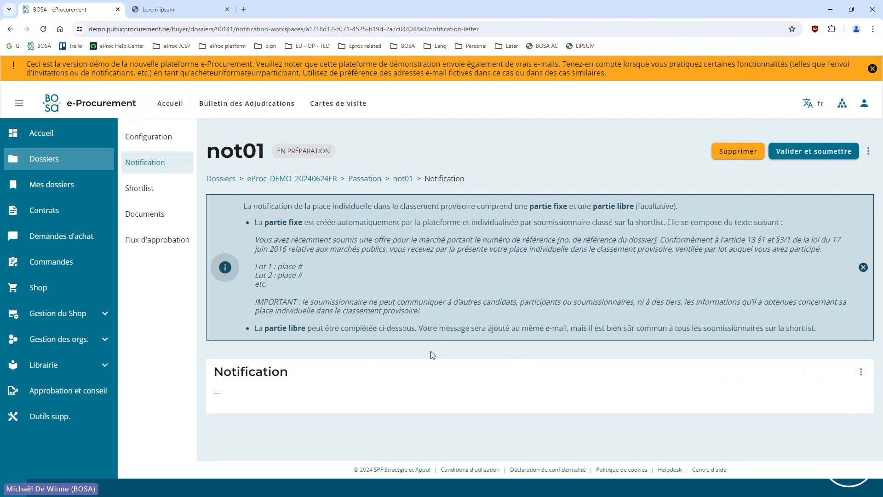
Edit the notification's free text, filling the French version with the copied Lorem ipsum passage preceded by "FR"
click(861, 375)
click(829, 381)
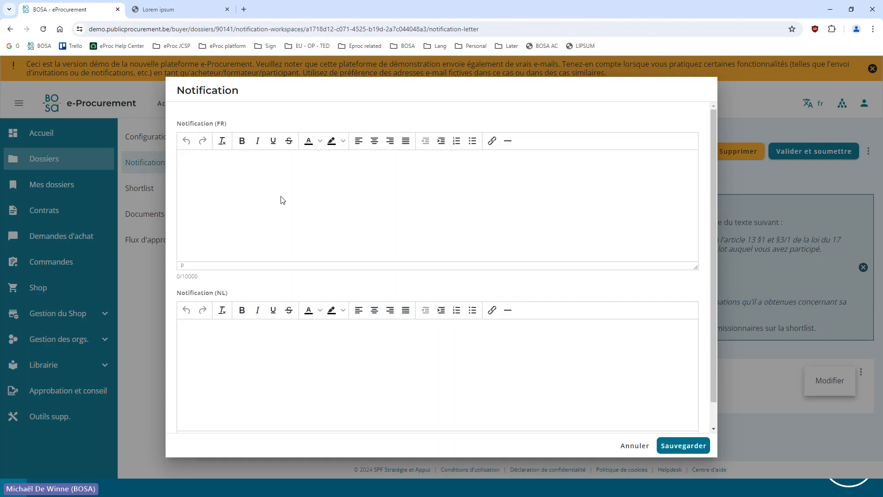
click(267, 189)
key(super+v)
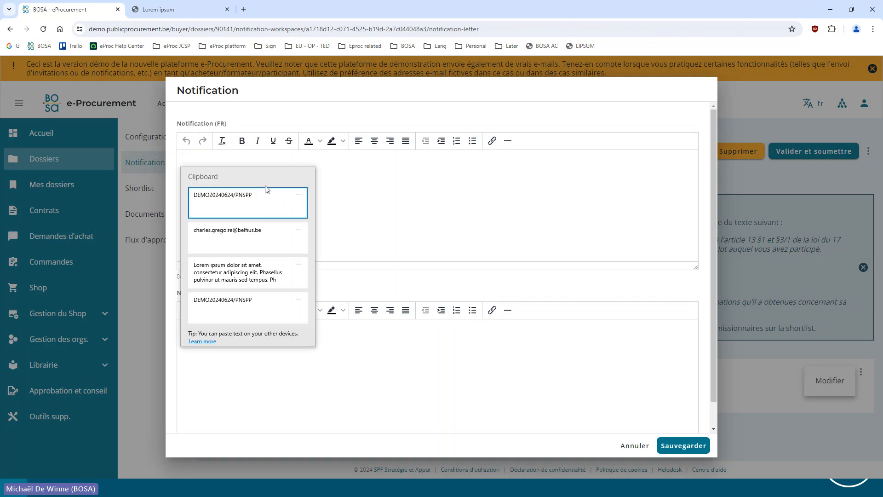
key(Down)
key(Down)
key(Return)
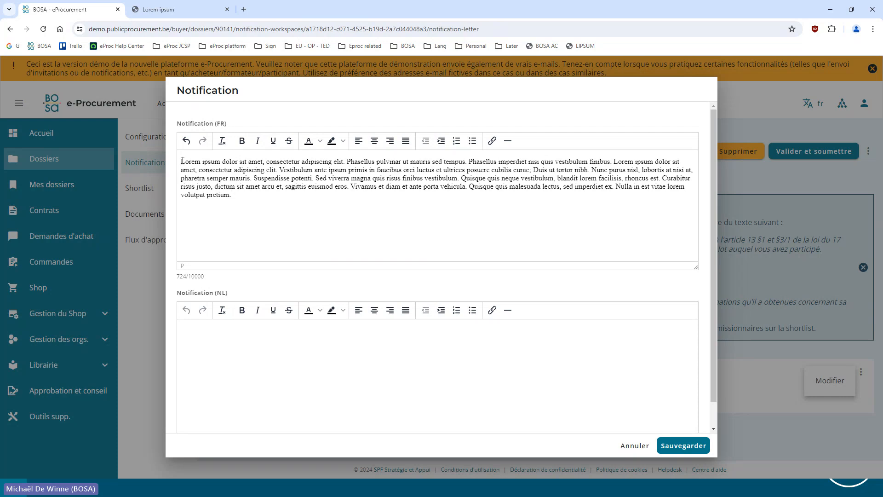
text(FR)
Fill the Dutch notification text with "NL" followed by the same Lorem ipsum passage and save both versions
click(235, 355)
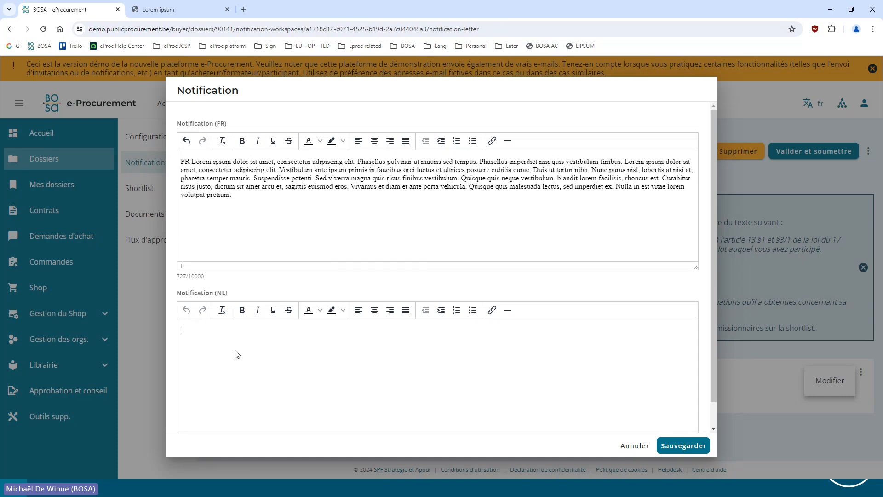
text(NL)
text(Lorem ipsum dolor sit amet, consectetur adipiscing elit. Phasellus pulvinar ut mauris sed tempus. Phasellus imperdiet nisi quis vestibulum finibus. Lorem ipsum dolor sit amet, consectetur adipiscing elit. Vestibulum ante ipsum primis in faucibus orci luctus et ultrices posuere cubilia curae; Duis ut tortor nibh. Nunc purus nisl, lobortis at nisi at, pharetra semper mauris. Suspendisse potenti. Sed viverra magna quis risus finibus vestibulum. Quisque quis neque vestibulum, blandit lorem facilisis, rhoncus et. Curabitur risus justo, dictum sit amet arcu et, sagittis euismod eros. Vivamus et diam et ante porta vehicula. Quisque quis malesuada lectus, sed imperdiet ex. Nulla in est vitae lorem volutpat pretium.)
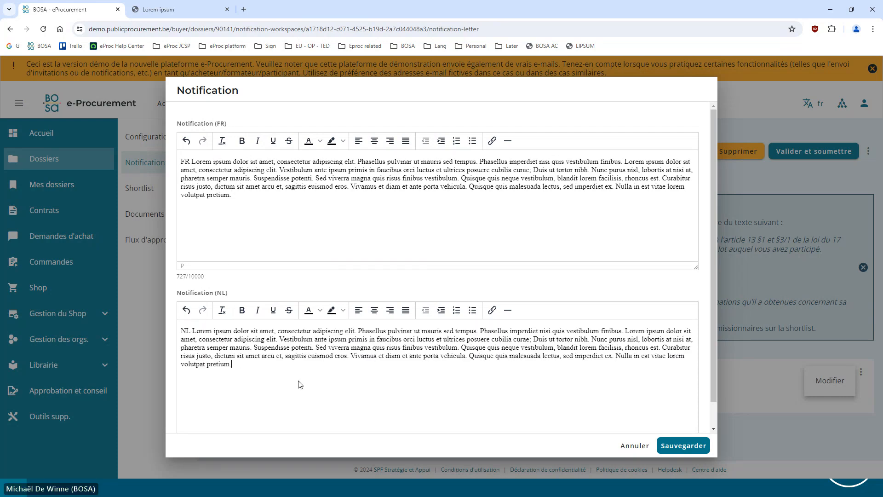
click(685, 446)
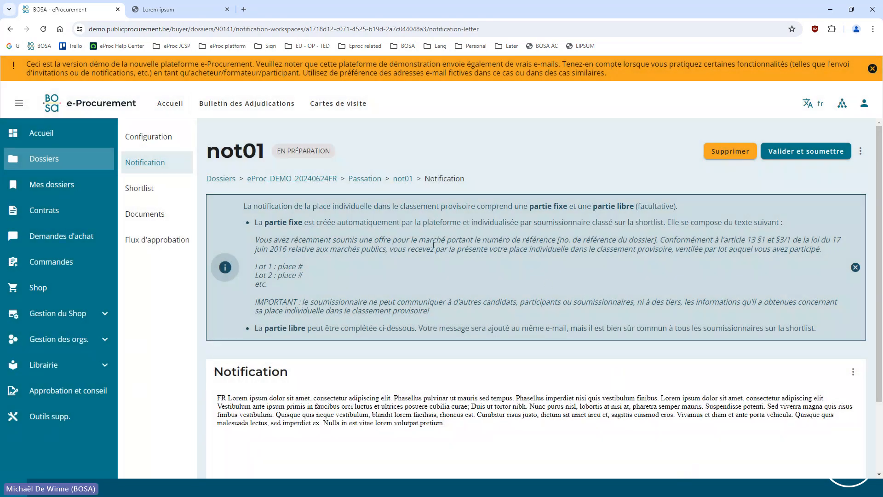
Open the shortlist of not01 and examine the provisional rankings of the individual lots
click(153, 195)
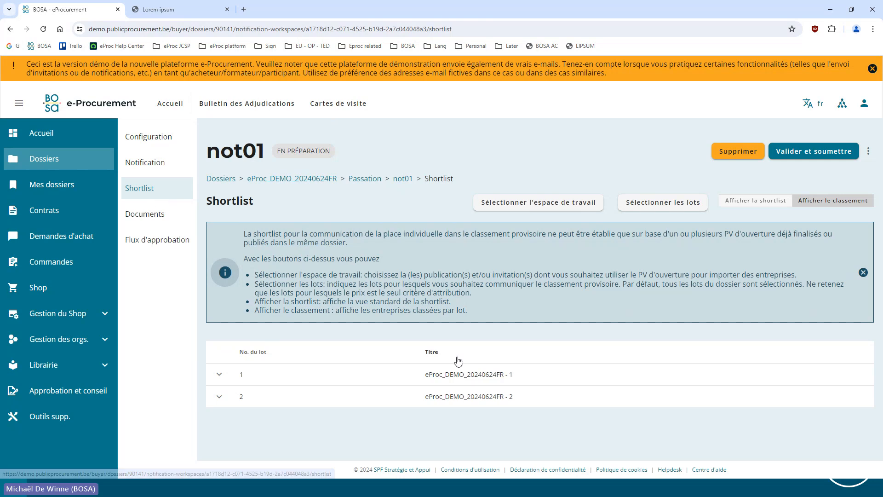
click(219, 374)
scroll(239, 357, down, 1)
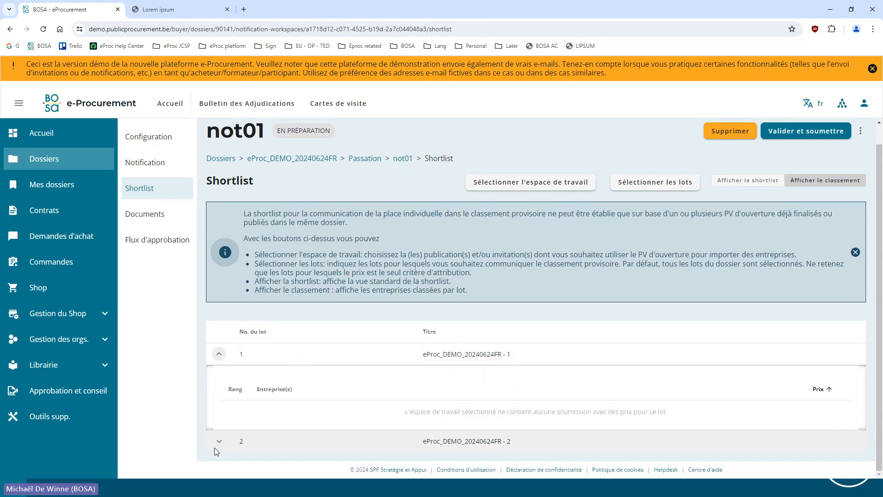
click(220, 441)
click(219, 354)
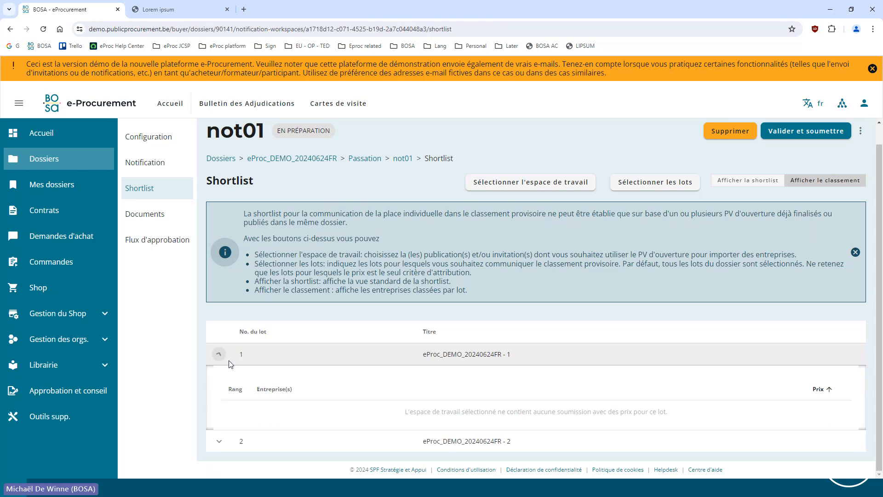
click(218, 353)
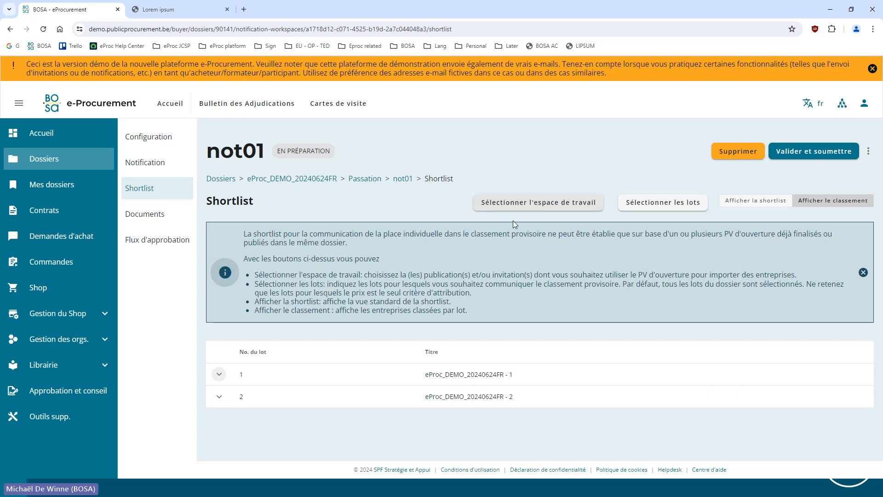
Select pub01 as the workspace whose opening report supplies the shortlist's companies and save the selection
click(527, 204)
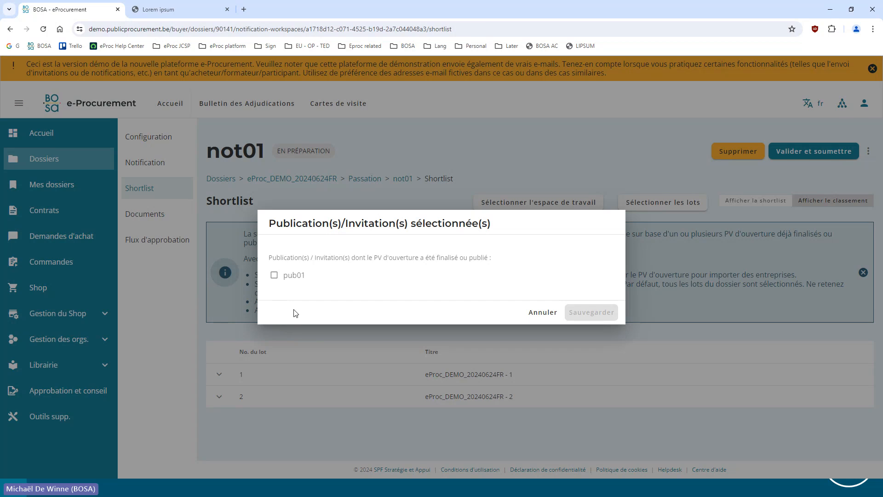
click(274, 275)
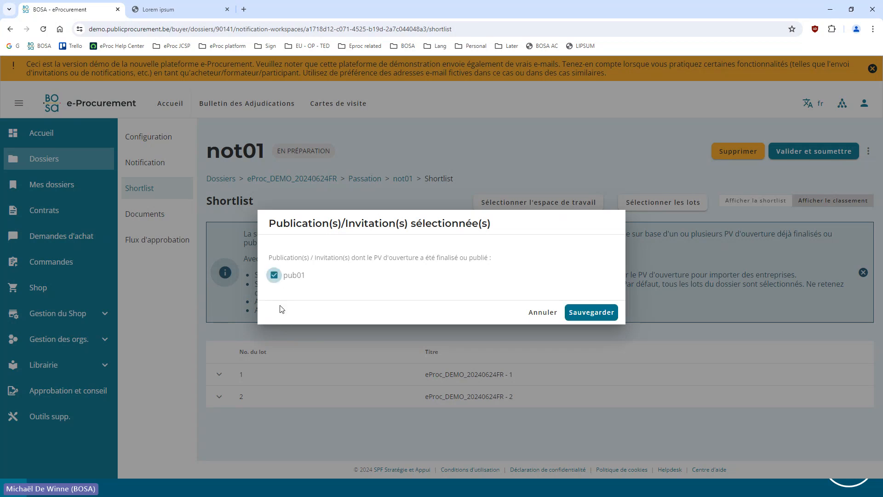
click(577, 312)
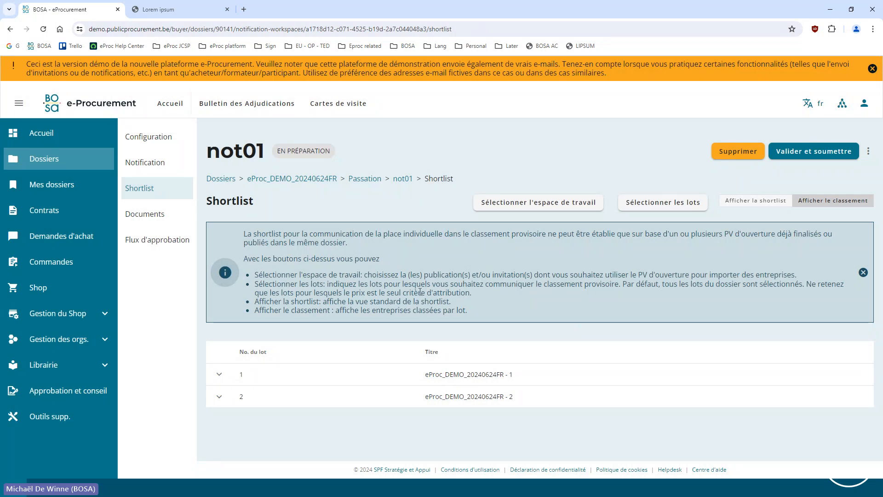
Compare the company rankings and prices of lots 1 and 2 in the shortlist's ranking view
click(219, 374)
scroll(221, 414, down, 2)
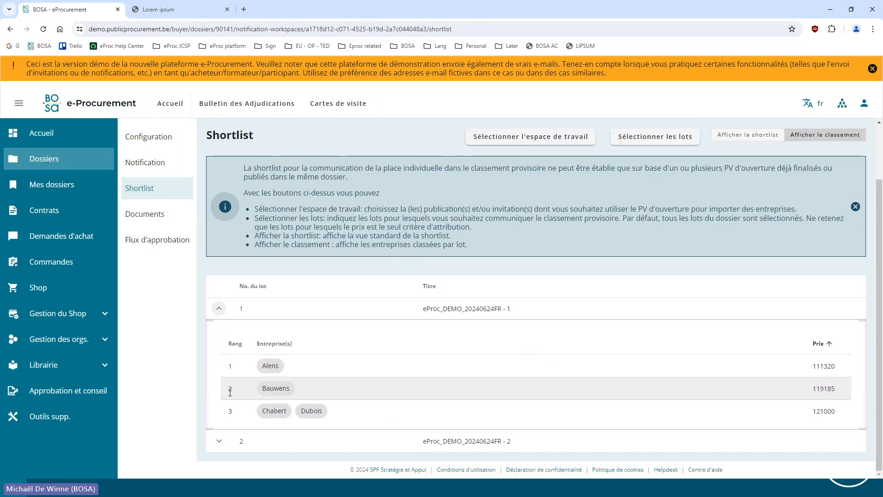
click(220, 437)
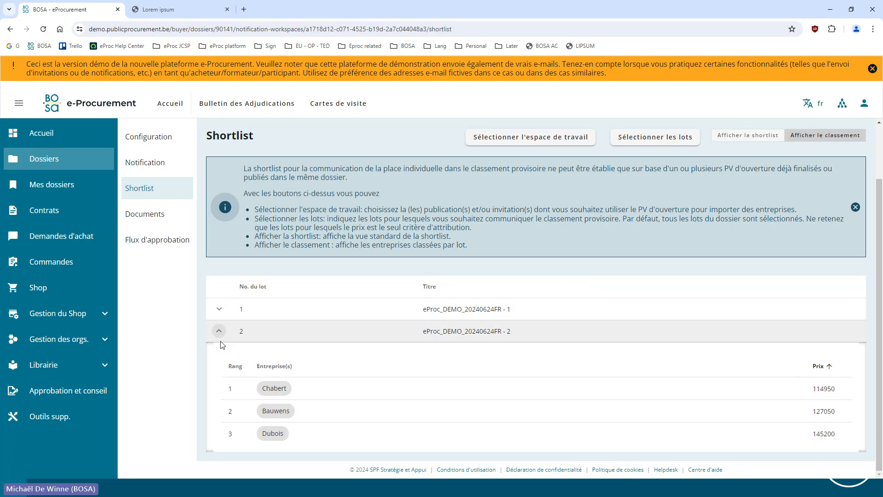
click(219, 310)
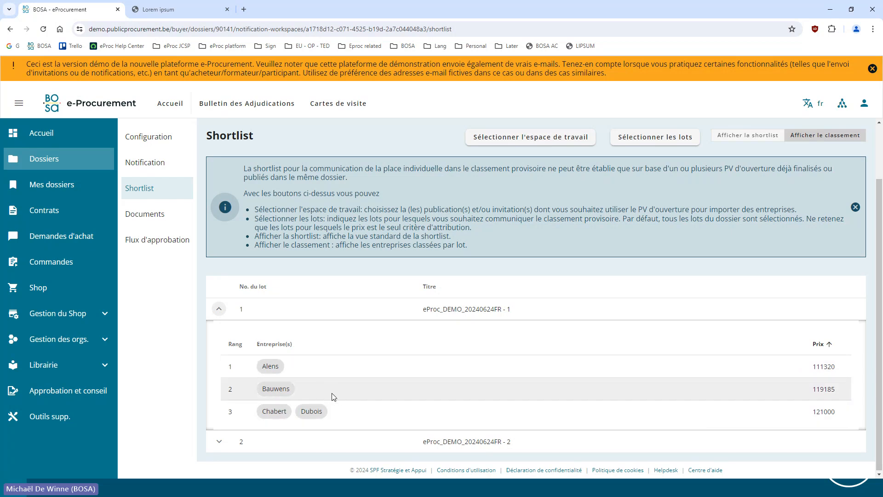
click(219, 308)
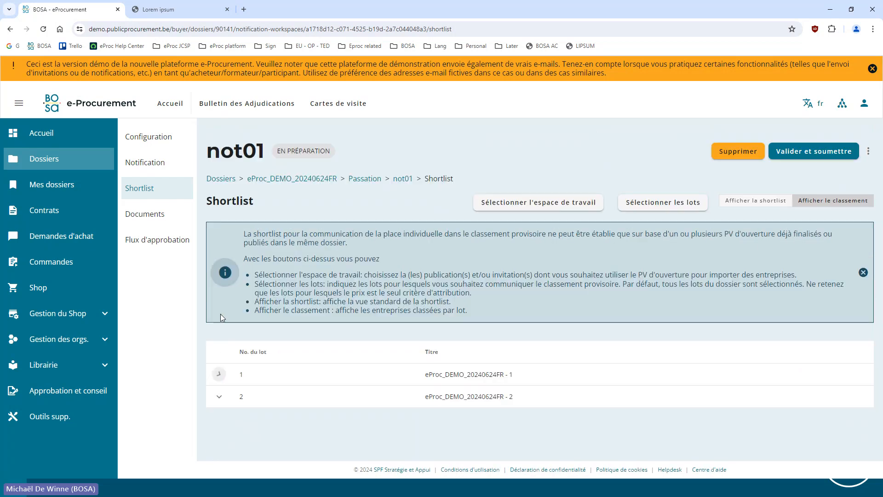
click(220, 396)
scroll(295, 365, down, 1)
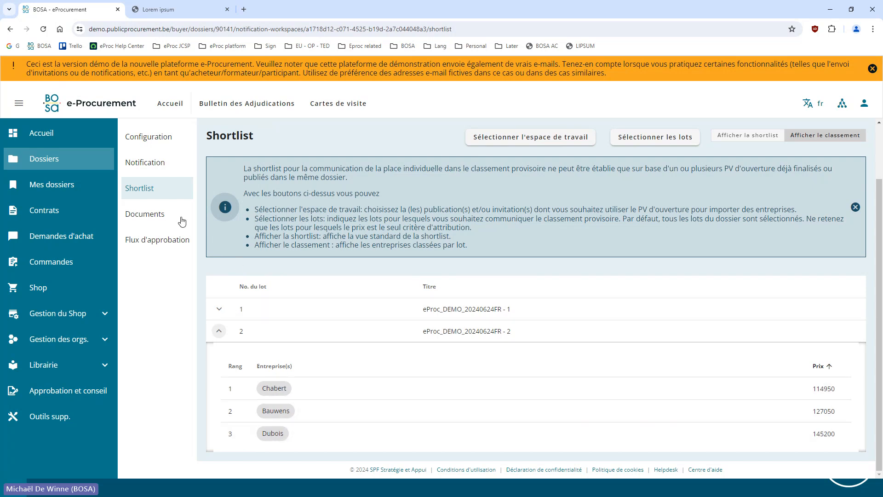
click(219, 309)
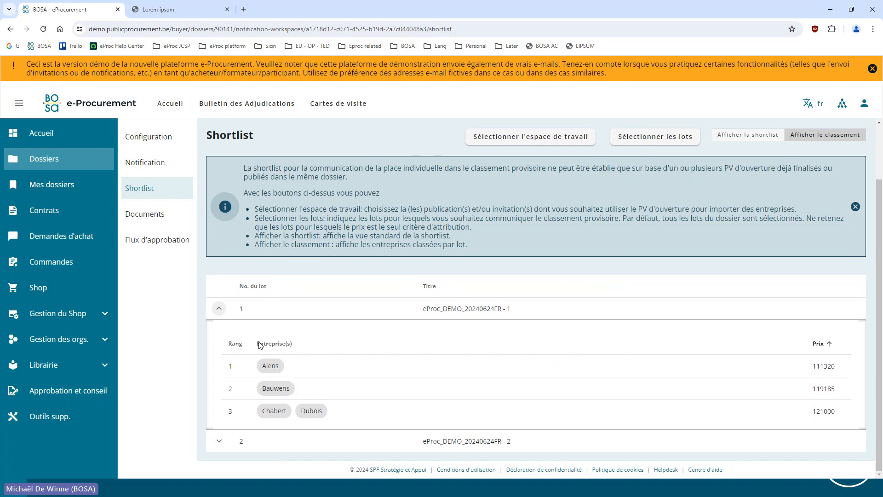
click(221, 442)
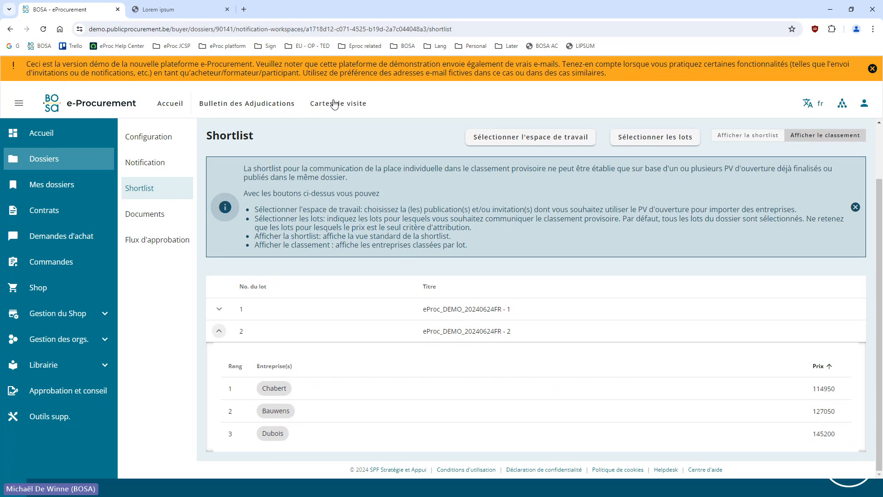
click(217, 332)
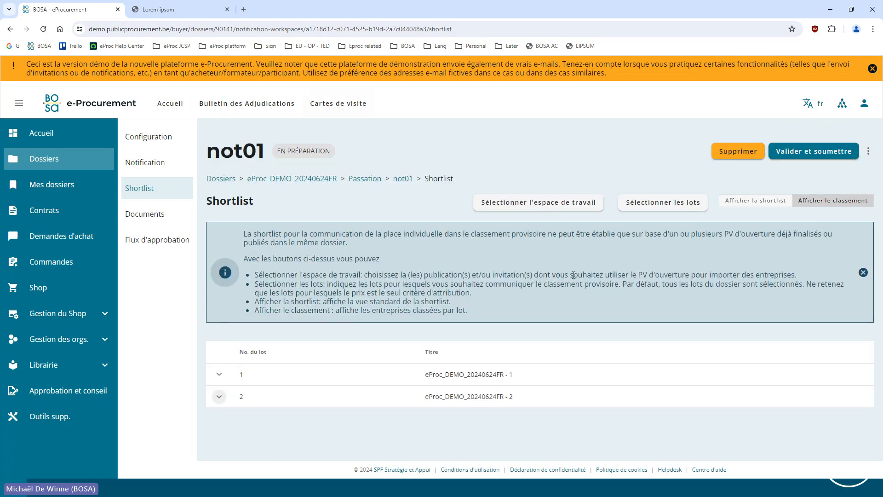
Exclude lot 2 (eProc_DEMO_20240624FR - 2) from the shortlist's selected lots and save
click(640, 204)
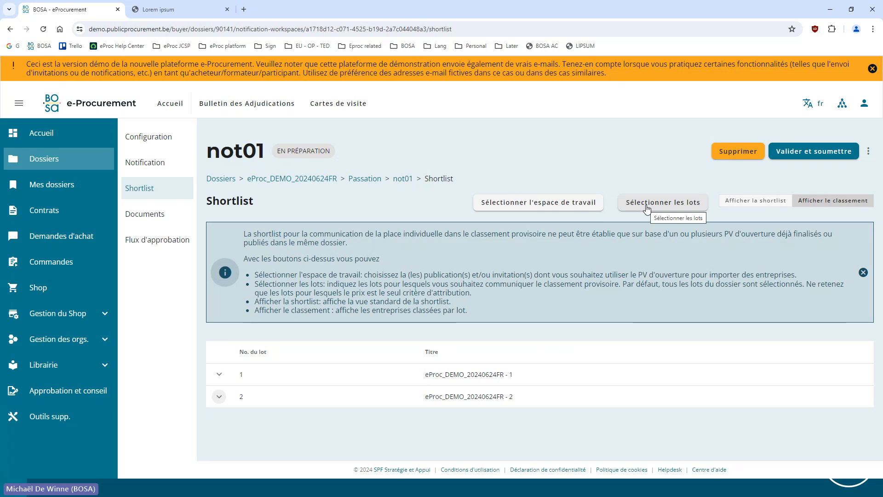
click(631, 202)
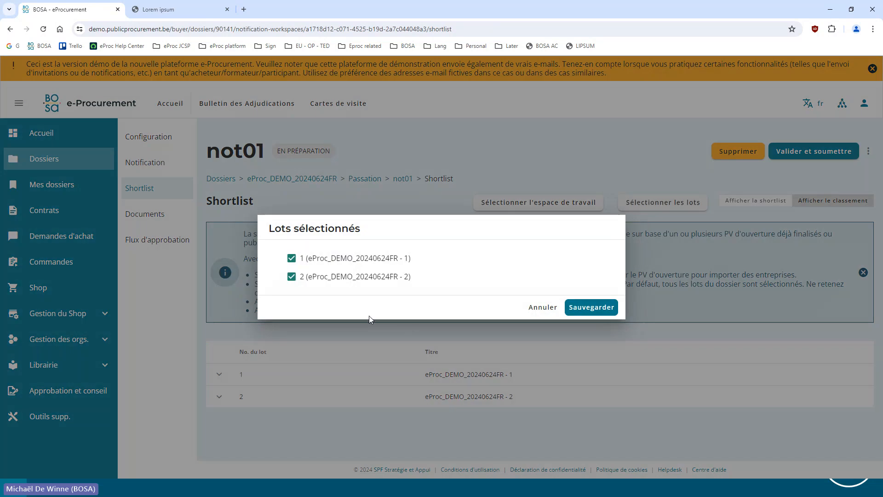
click(291, 277)
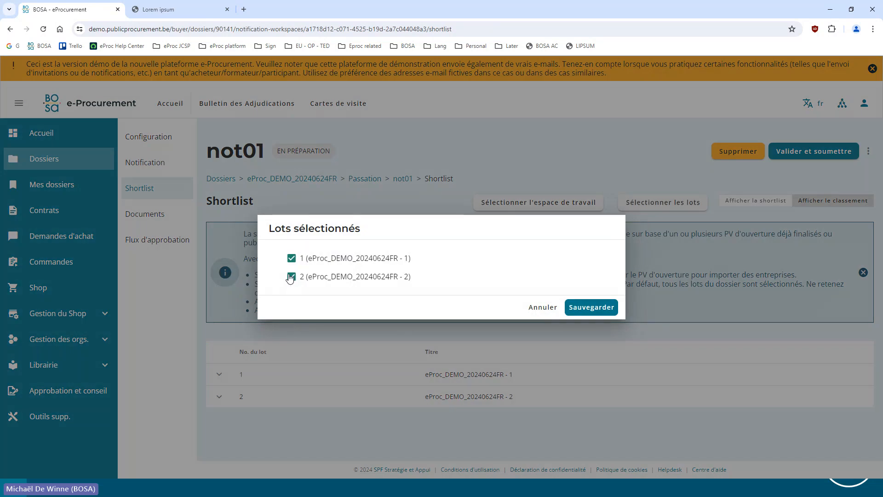
click(592, 311)
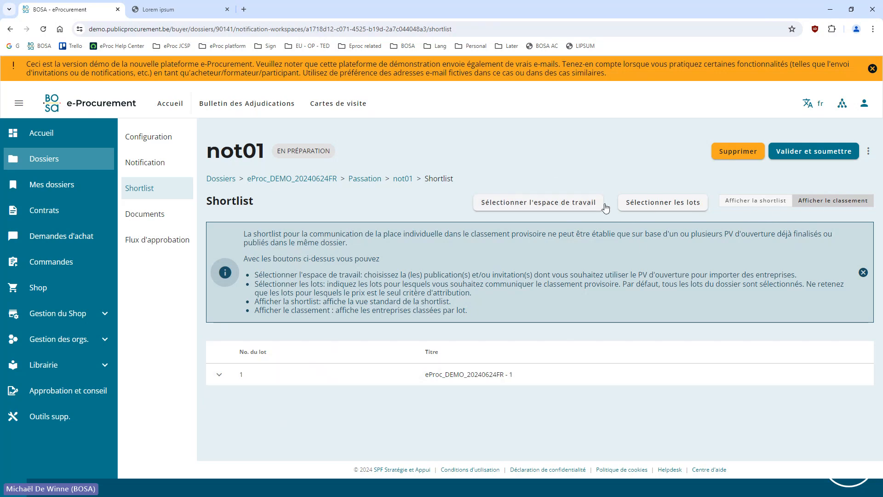
Include lot 2 in the shortlist's selected lots again and save the selection
click(685, 203)
click(292, 276)
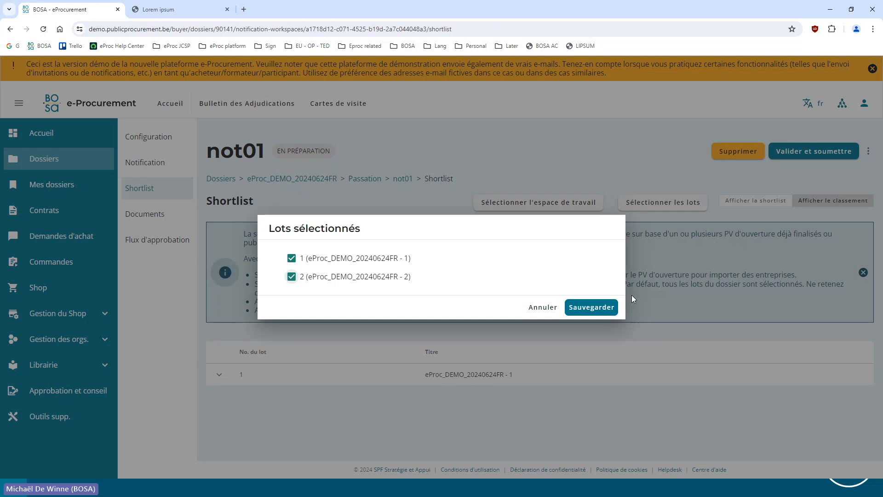
click(591, 307)
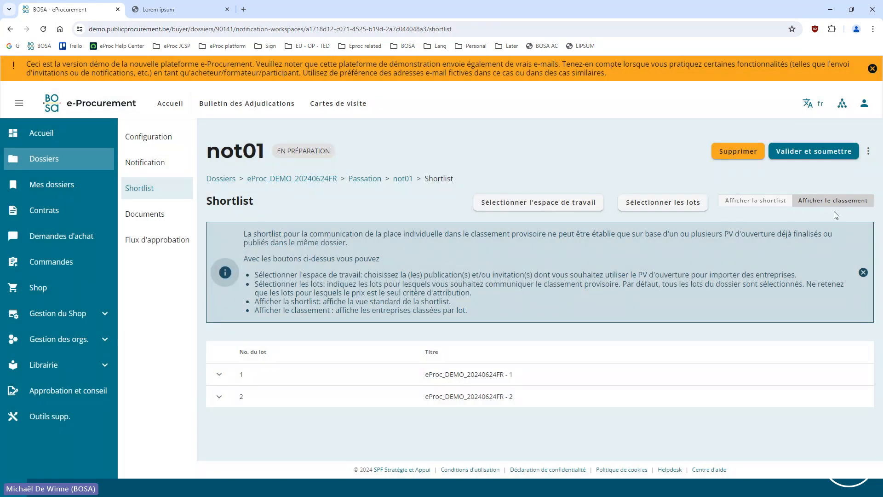
Display the standard shortlist view and check each company's contact details, preferred language and additional recipients
click(756, 206)
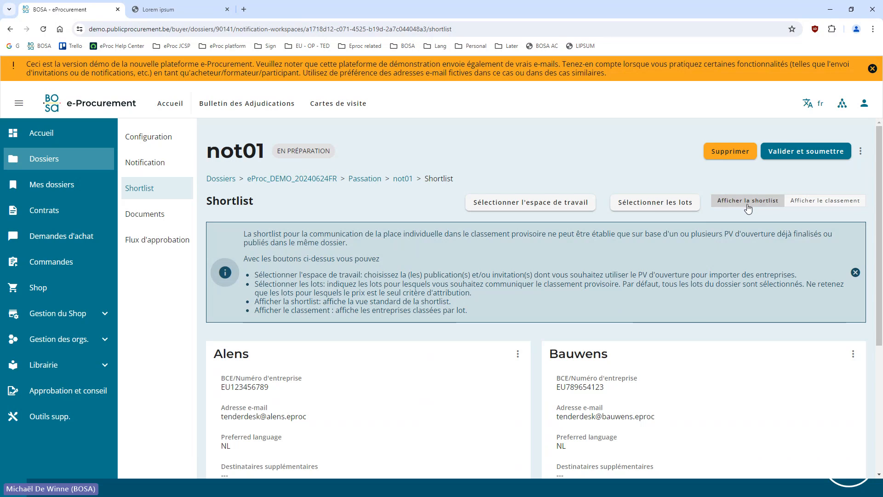
scroll(748, 208, down, 5)
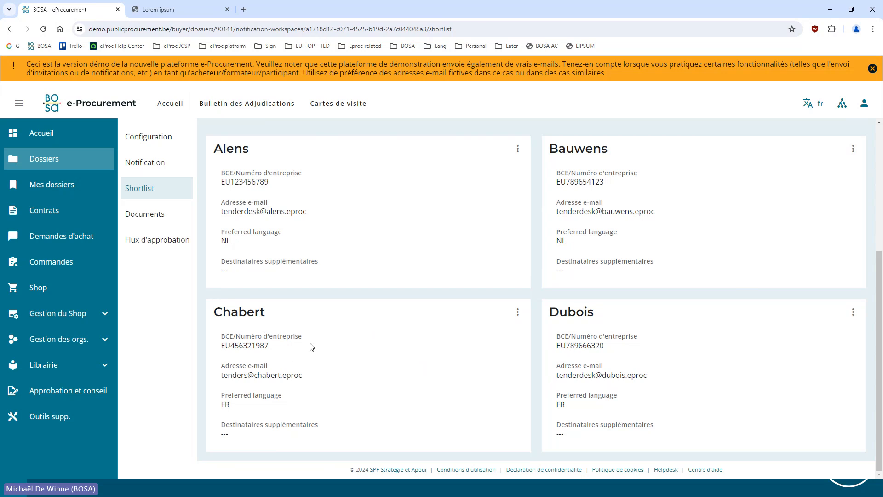
scroll(490, 352, up, 5)
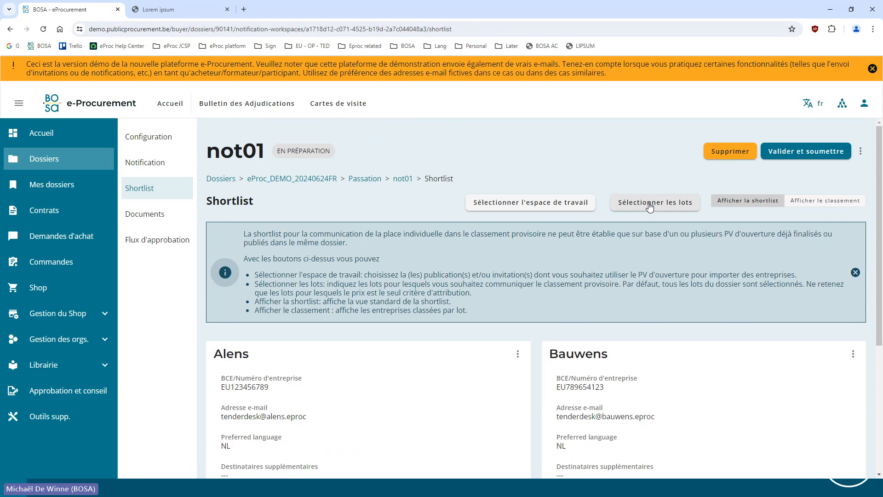
Return to the notification text of not01 and reread its fixed part and free part
click(153, 164)
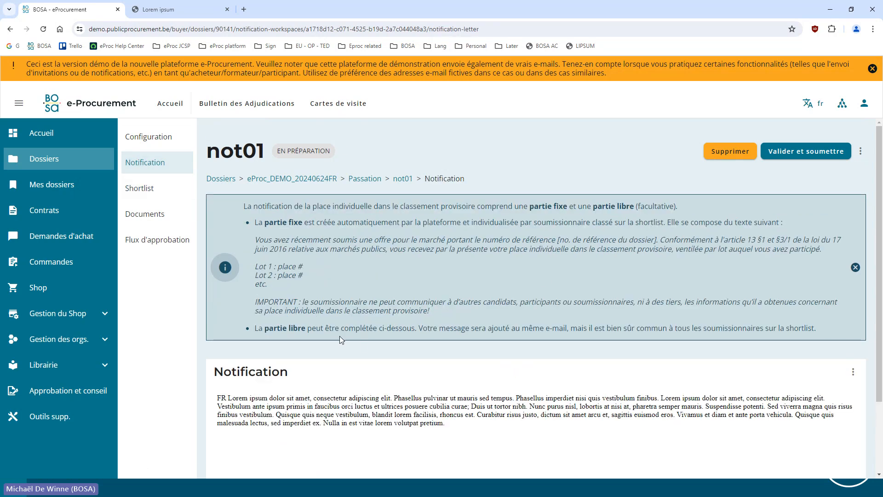
scroll(266, 272, down, 2)
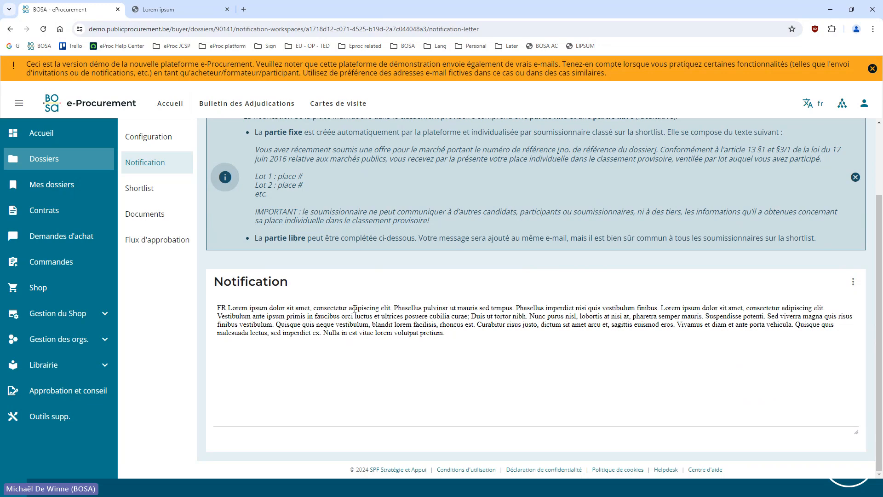
scroll(300, 296, up, 2)
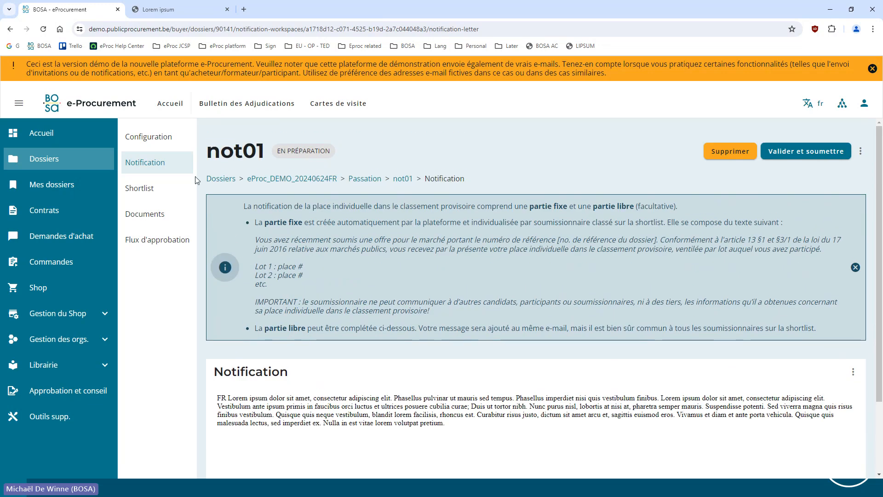
Validate and submit notification not01 from its configuration, reading the warnings before confirming
click(166, 138)
click(802, 157)
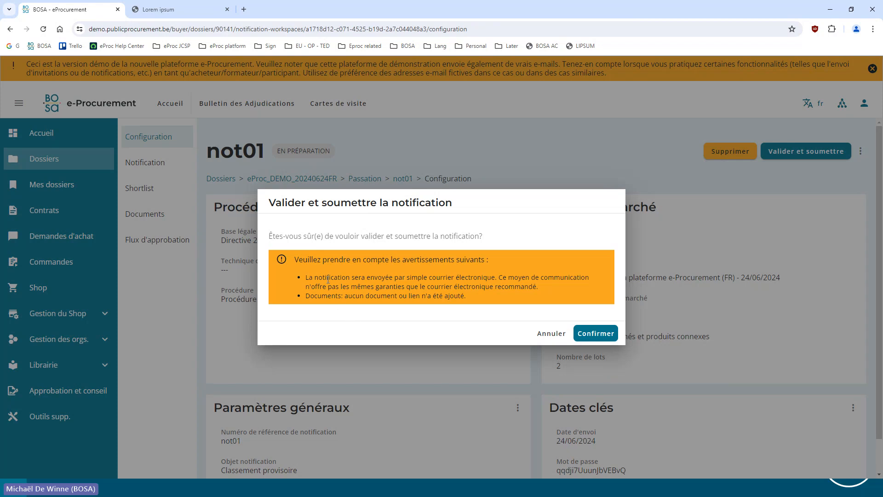
drag(310, 297, 474, 306)
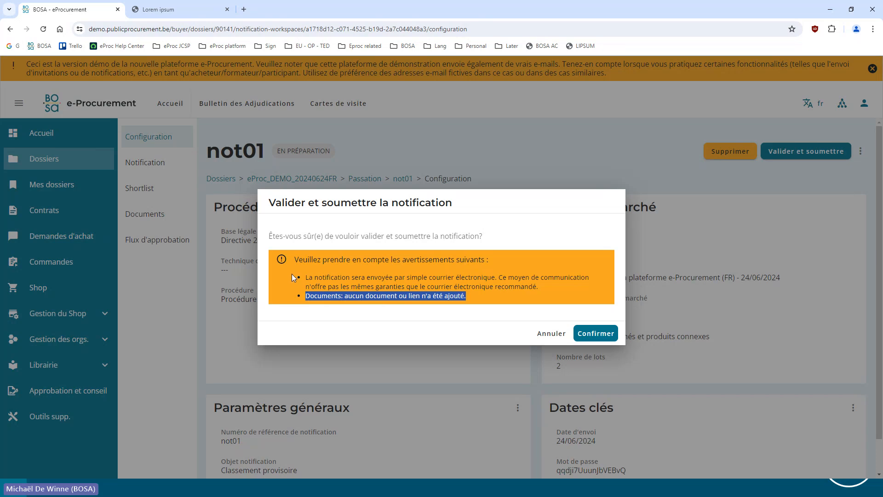
drag(305, 277, 497, 278)
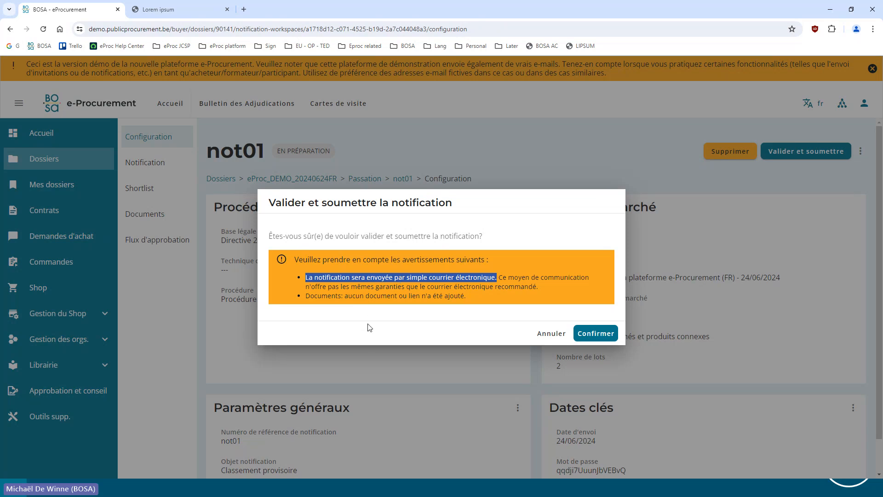
click(315, 280)
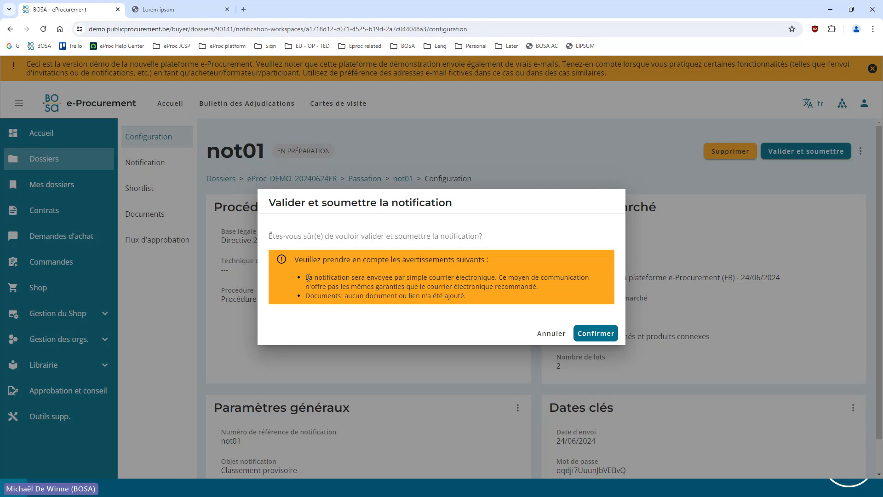
drag(308, 278, 548, 288)
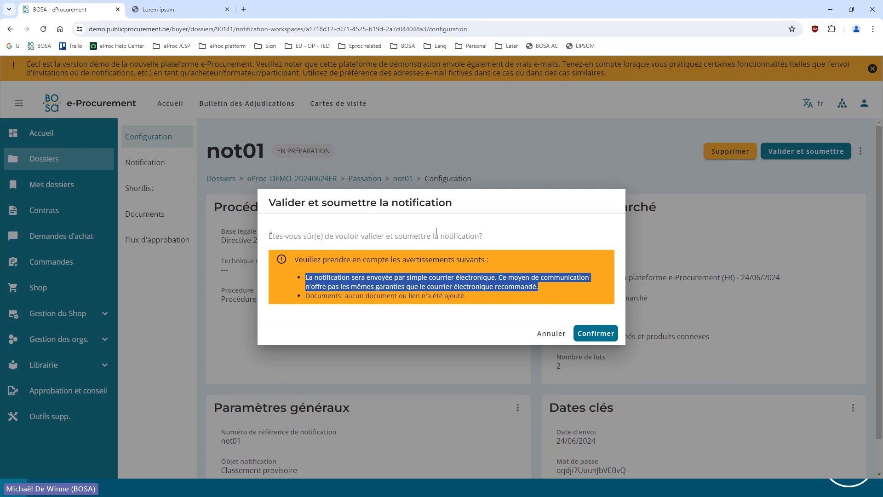
click(598, 335)
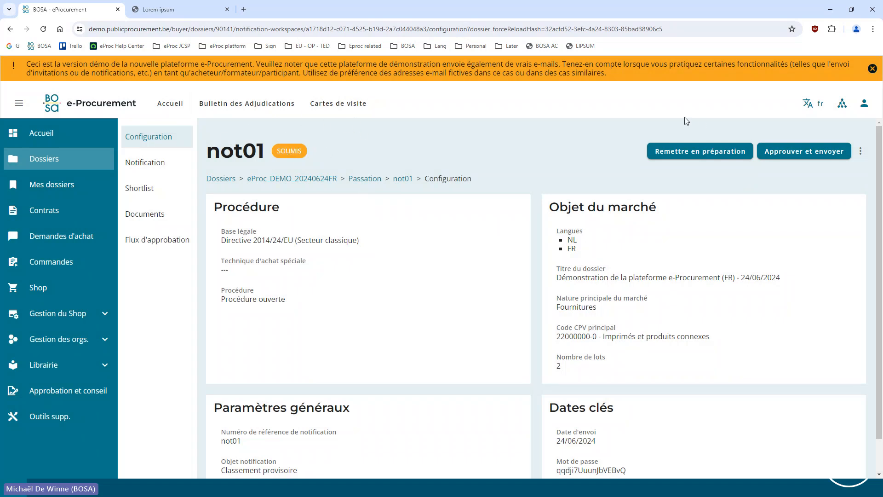
Approve and send notification not01, opting to receive all company notification e-mails in BCC
click(798, 158)
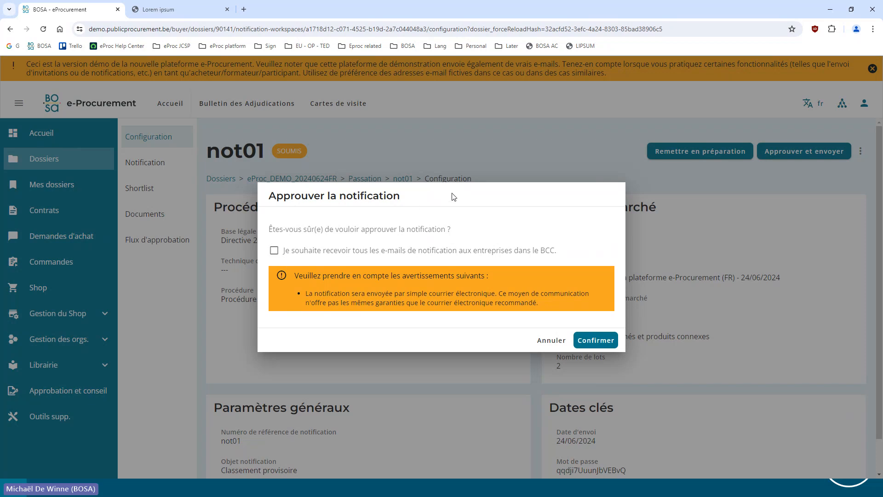
click(292, 250)
click(595, 341)
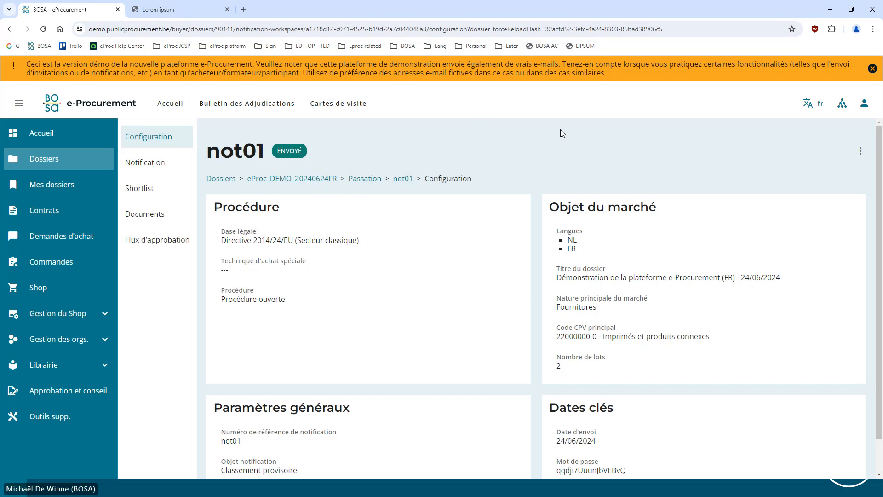
Switch to the Outlook mailbox, dismiss the meeting reminders and refresh the Platform folder to check for new notification e-mails
key(alt+Tab)
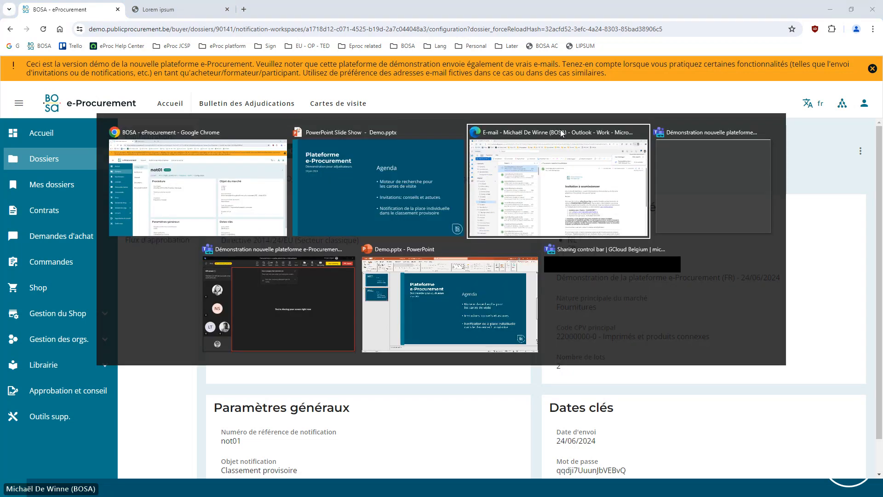
click(562, 133)
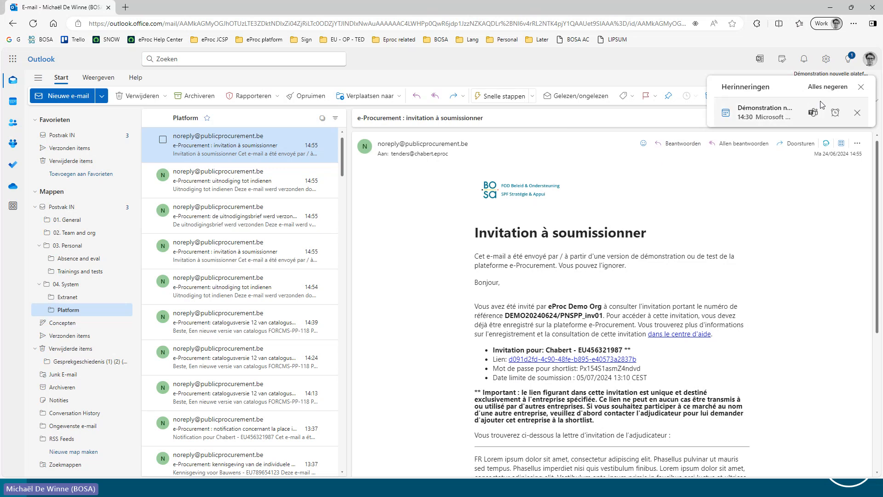
click(861, 87)
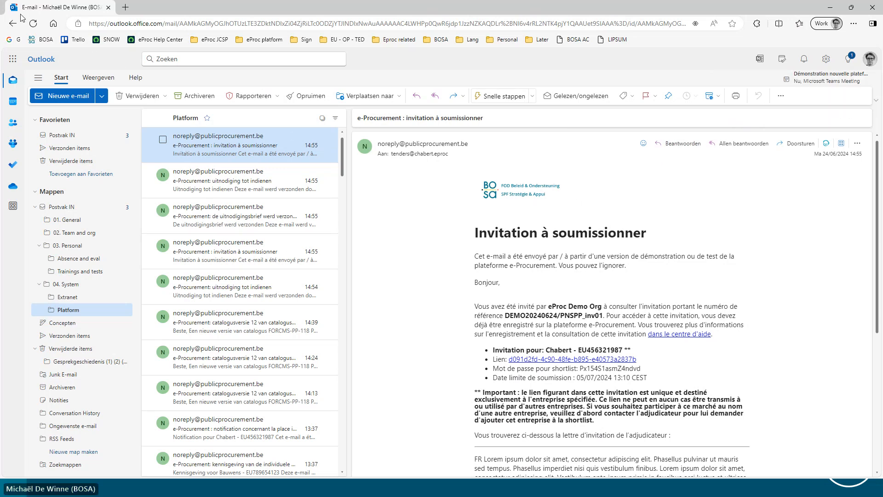
click(33, 23)
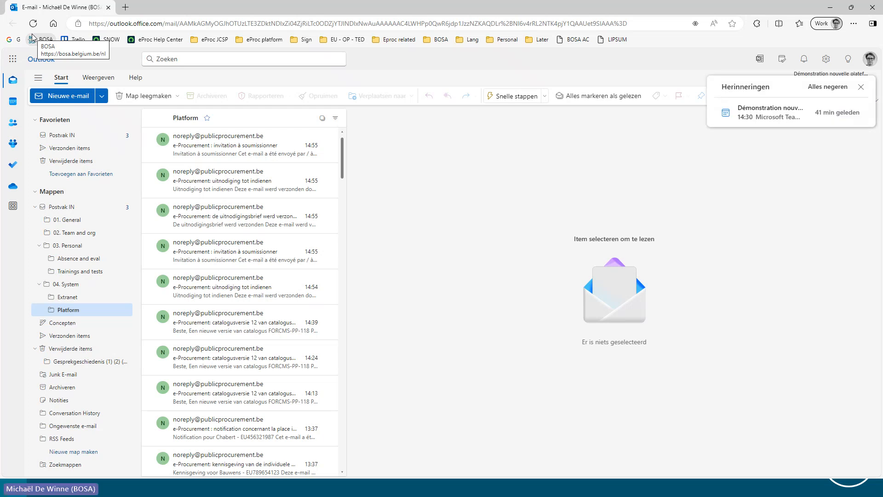
click(860, 88)
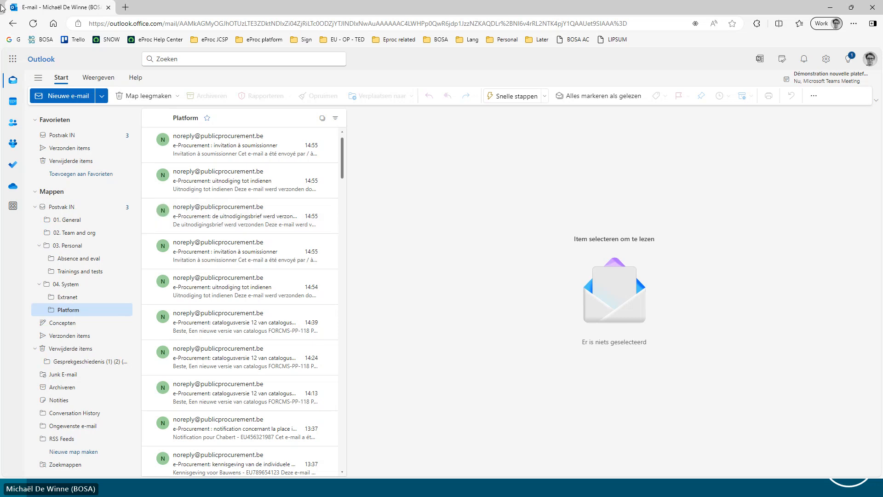
click(34, 25)
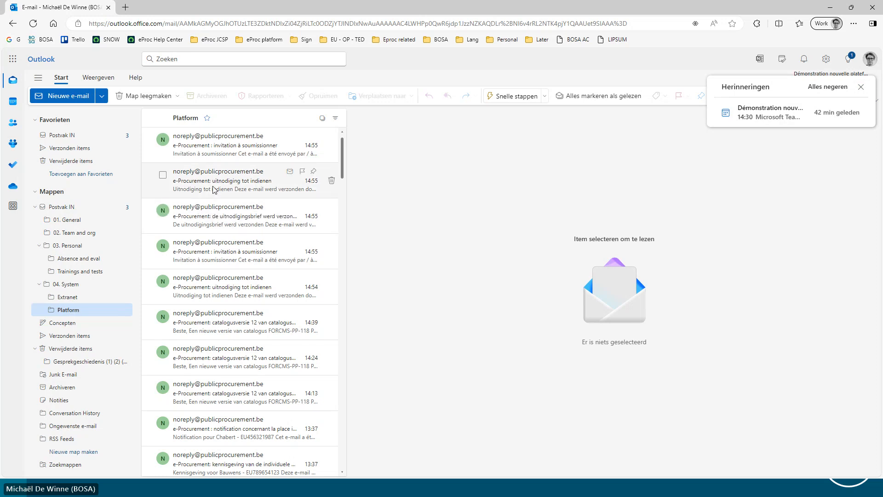
click(862, 91)
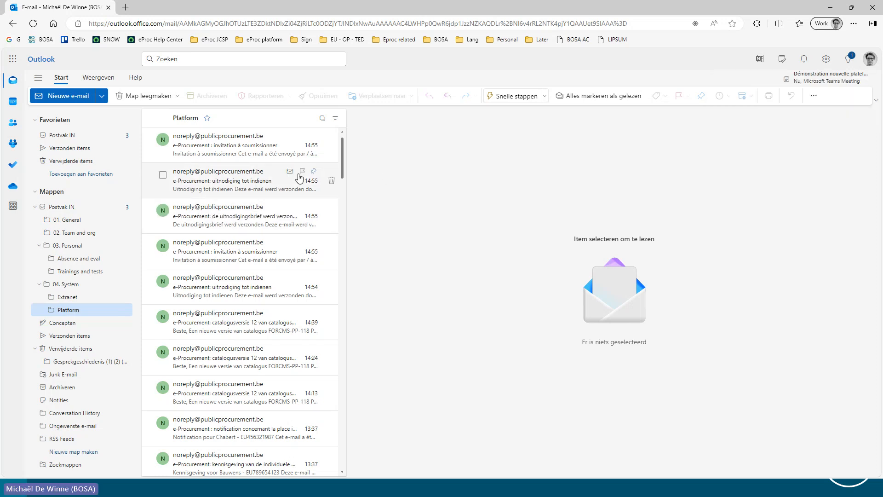
Open the 13:37 provisional ranking notification for Dubois and examine its fixed text, individual place per lot and confidentiality notice
scroll(253, 216, down, 3)
scroll(242, 236, down, 2)
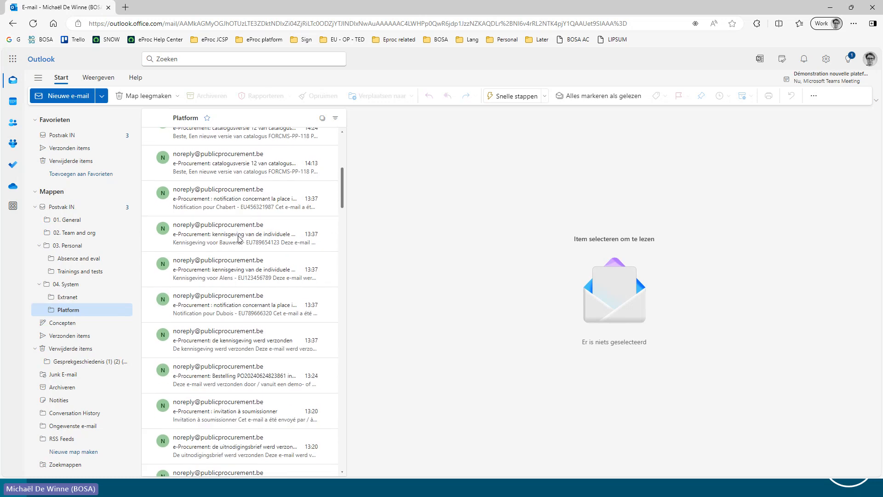
click(211, 303)
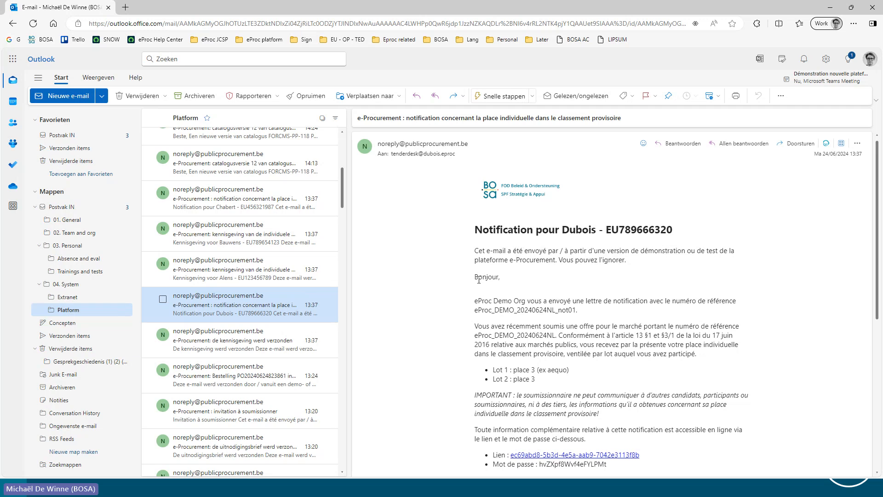
scroll(506, 277, down, 2)
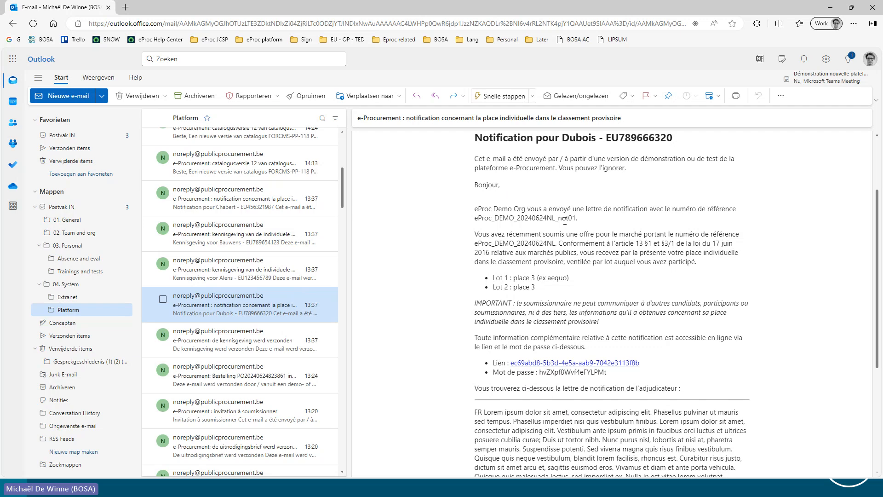
scroll(565, 220, up, 1)
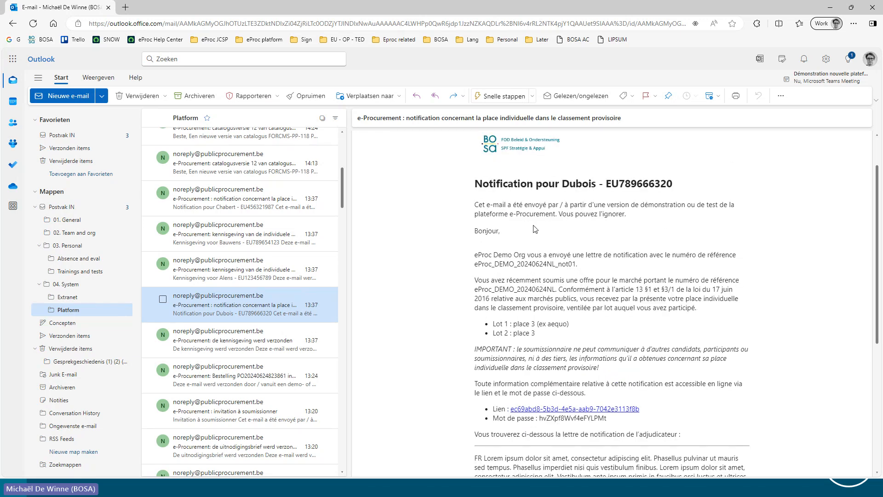
drag(480, 254, 614, 368)
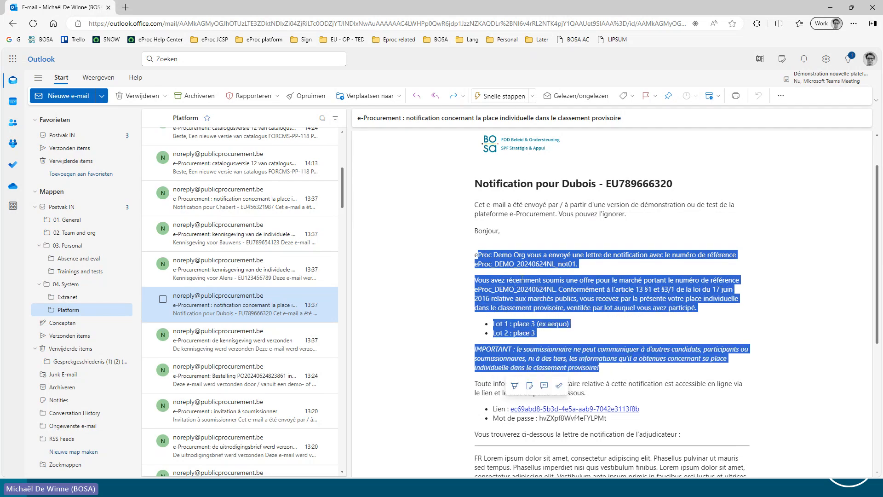
click(572, 281)
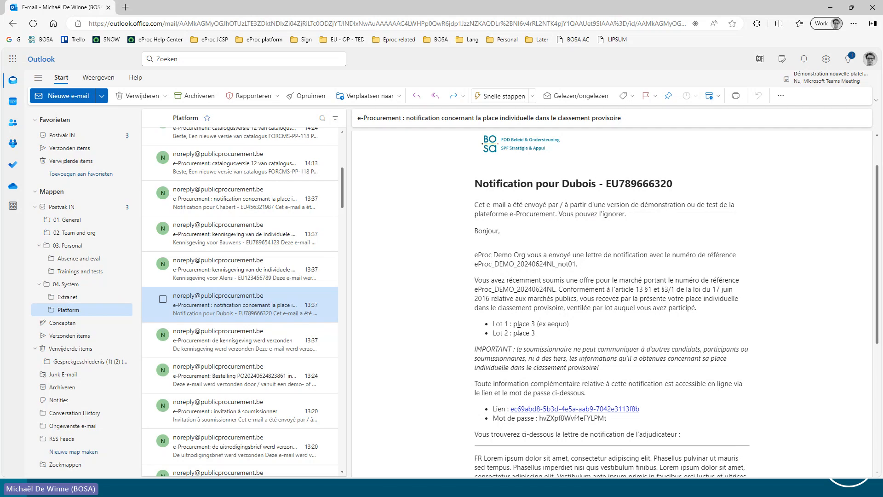
Open the 13:37 provisional ranking notification for Chabert and check the company's individual place for each lot
scroll(285, 262, up, 5)
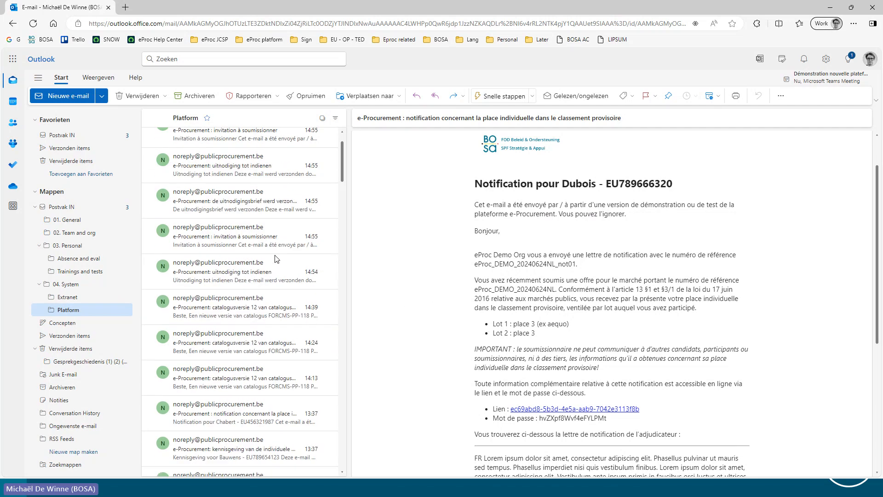
scroll(268, 223, down, 5)
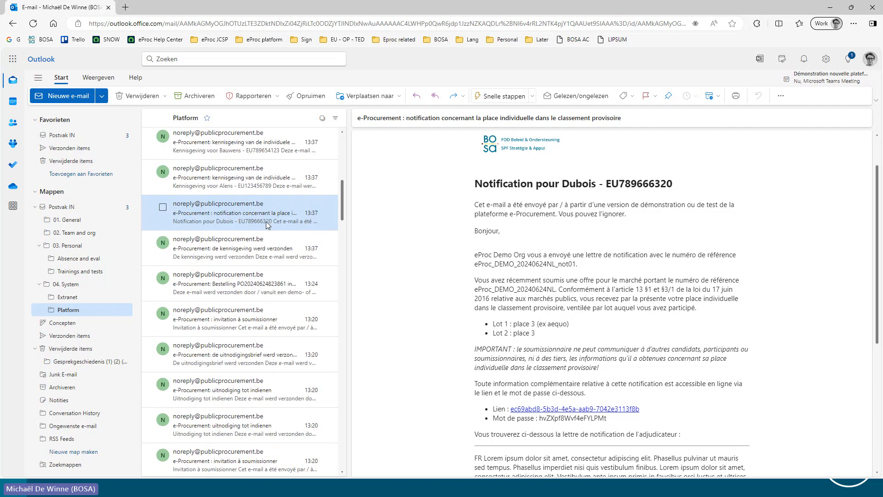
scroll(232, 227, up, 1)
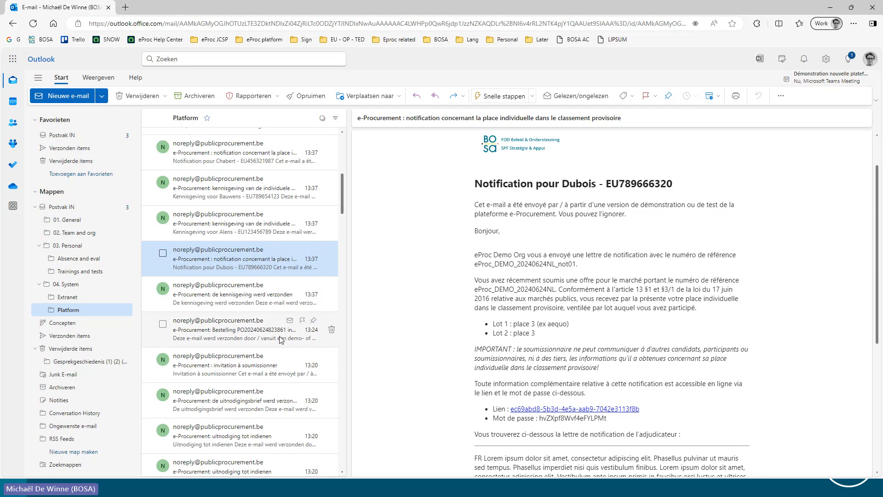
scroll(239, 239, up, 1)
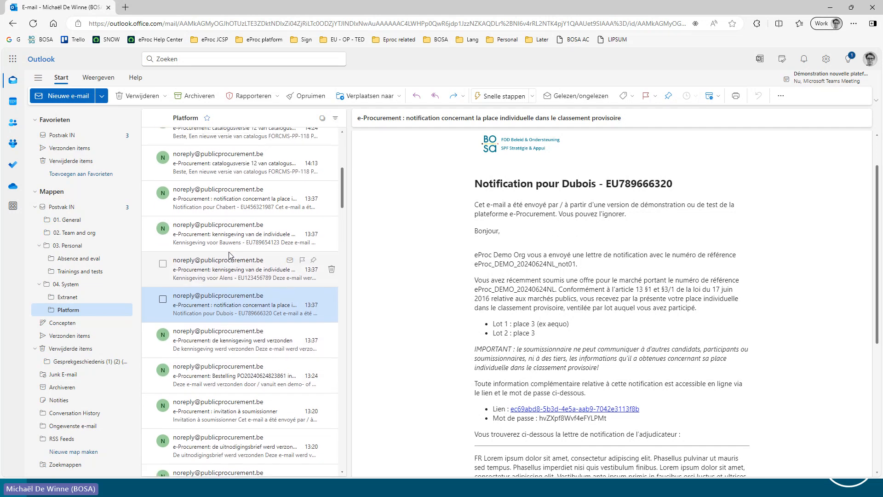
click(240, 210)
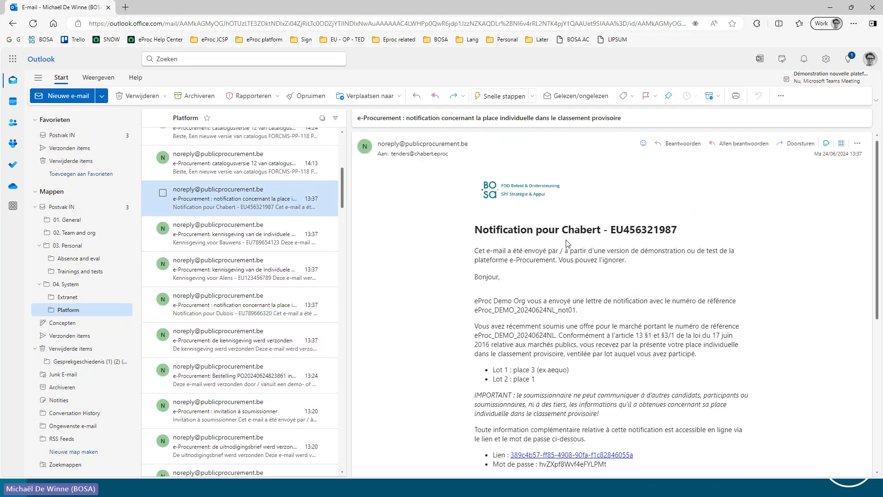
scroll(561, 248, down, 1)
drag(492, 324, 571, 325)
click(525, 323)
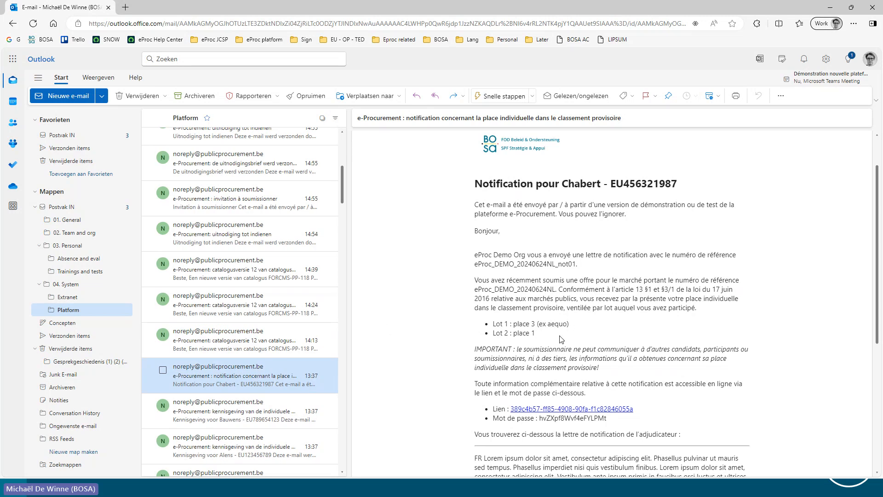
Read the confidentiality notice, the online access details and the contracting authority's free-text letter in the Chabert e-mail
scroll(493, 246, down, 1)
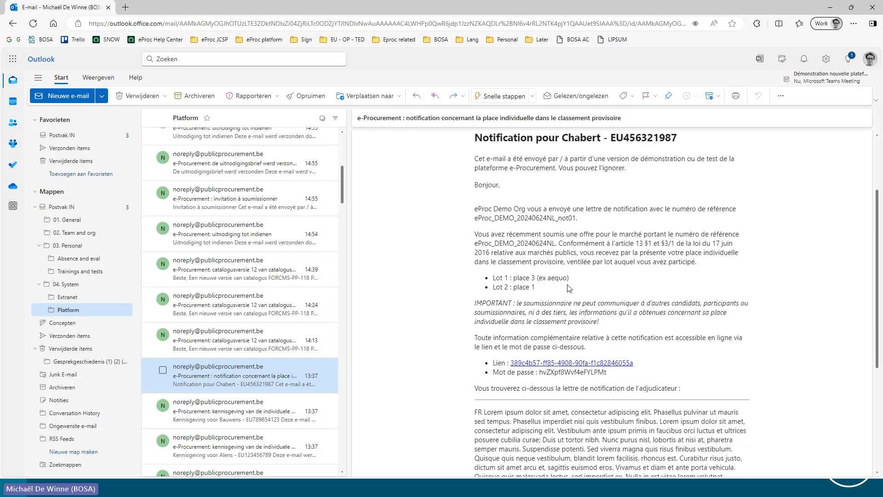
drag(474, 306, 648, 320)
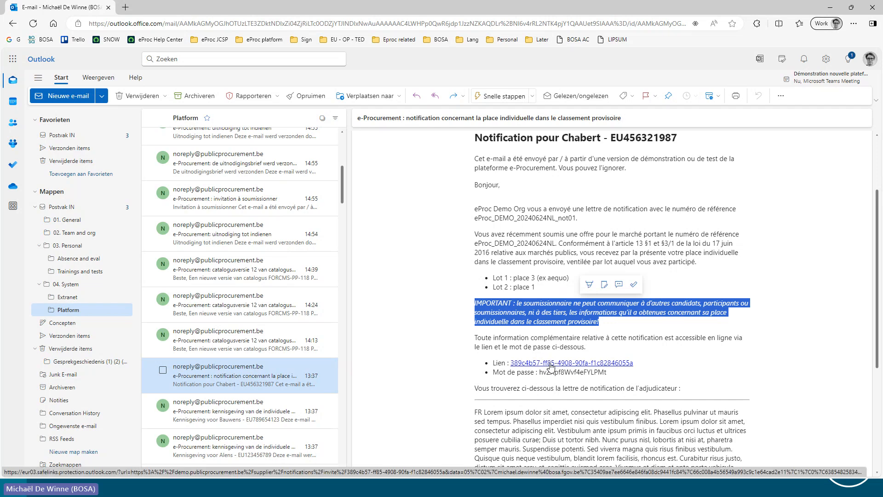
scroll(575, 343, down, 2)
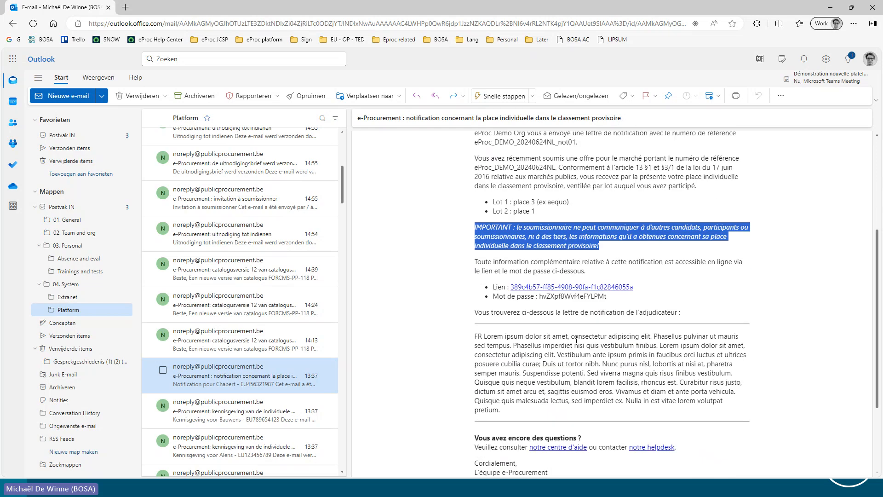
drag(476, 321, 529, 396)
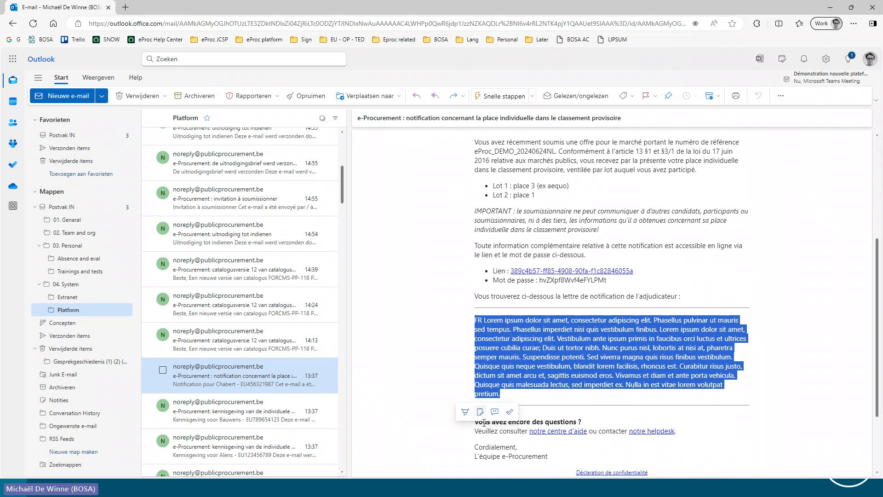
click(420, 315)
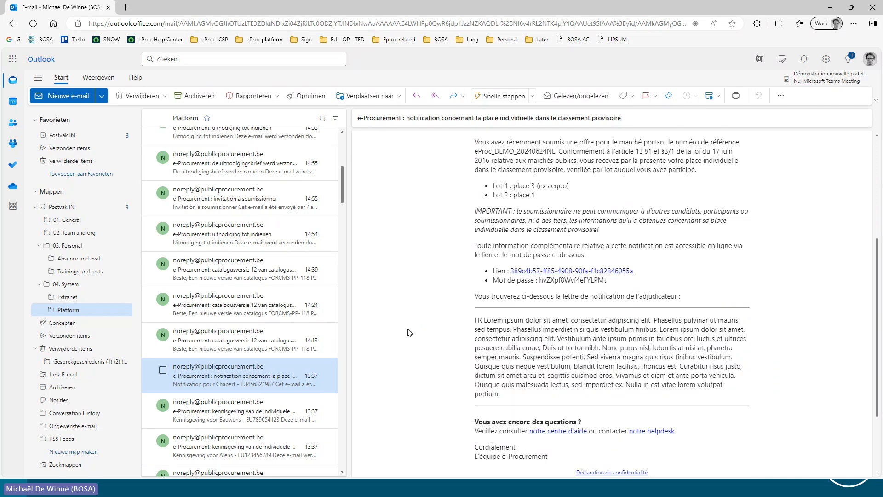
scroll(410, 345, up, 5)
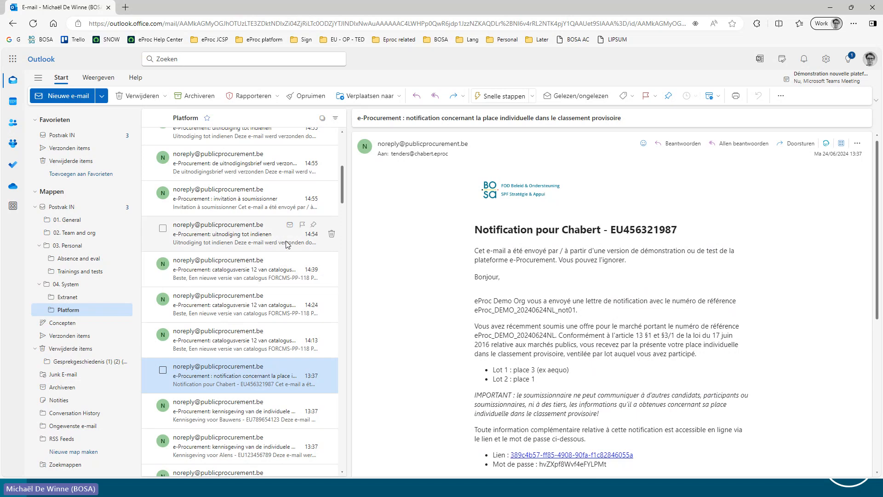
Review the 15:13 sending confirmation and the notifications for Chabert, Dubois, Bauwens and Alens, and return to the PowerPoint slide show
scroll(271, 255, up, 5)
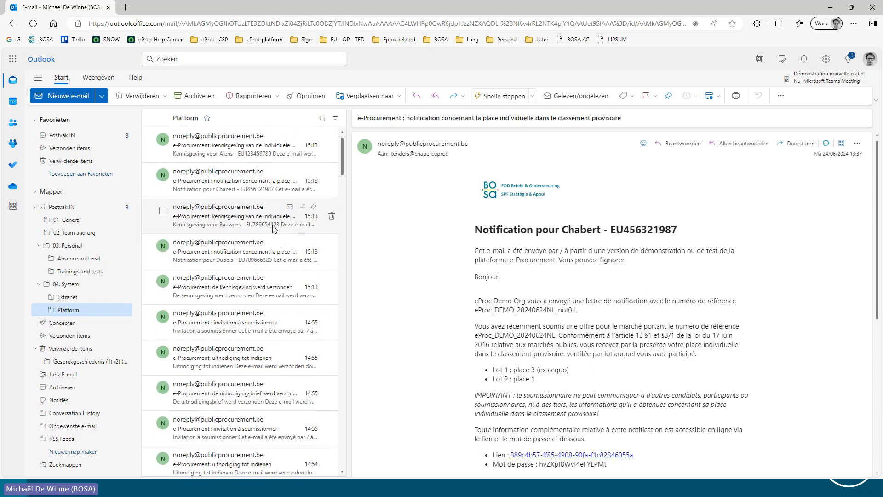
click(219, 192)
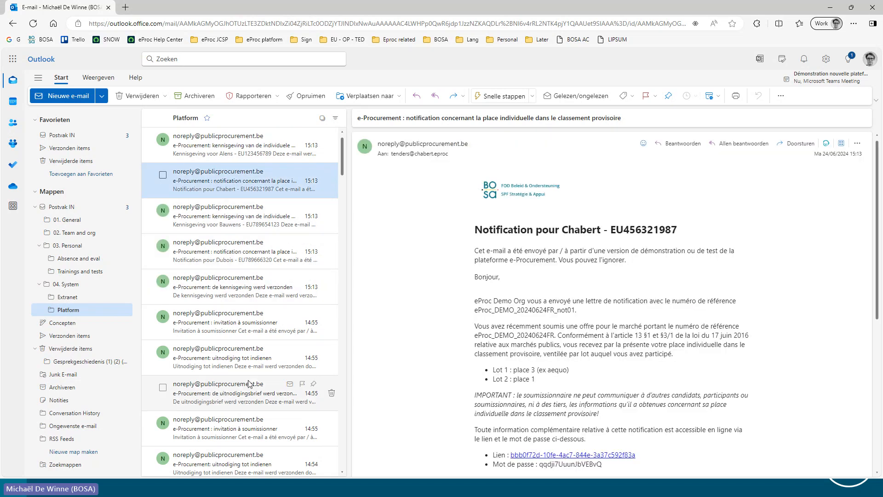
click(232, 293)
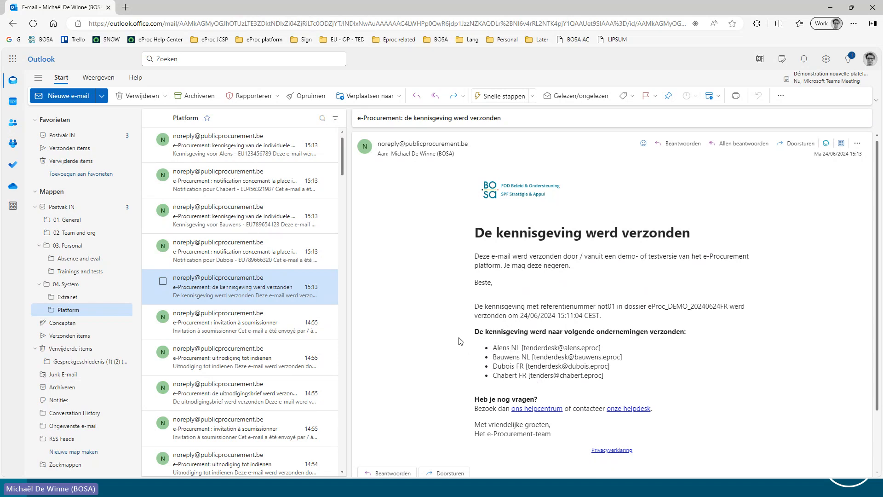
click(218, 252)
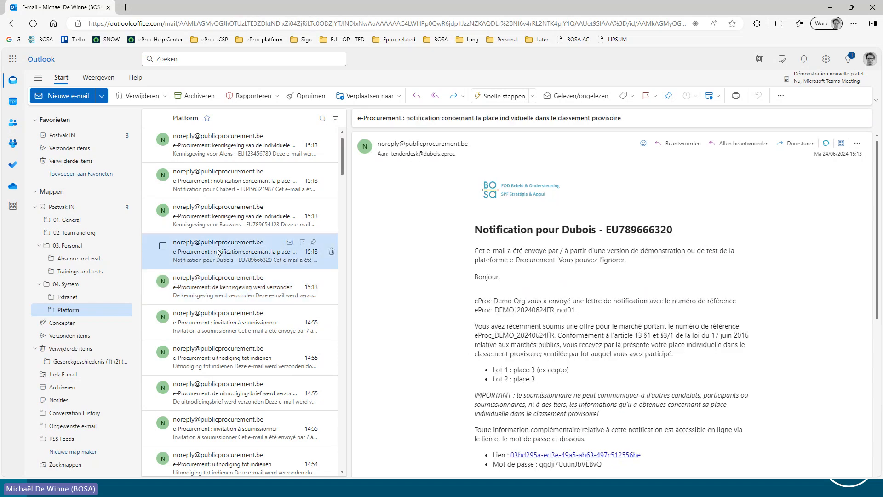
click(217, 224)
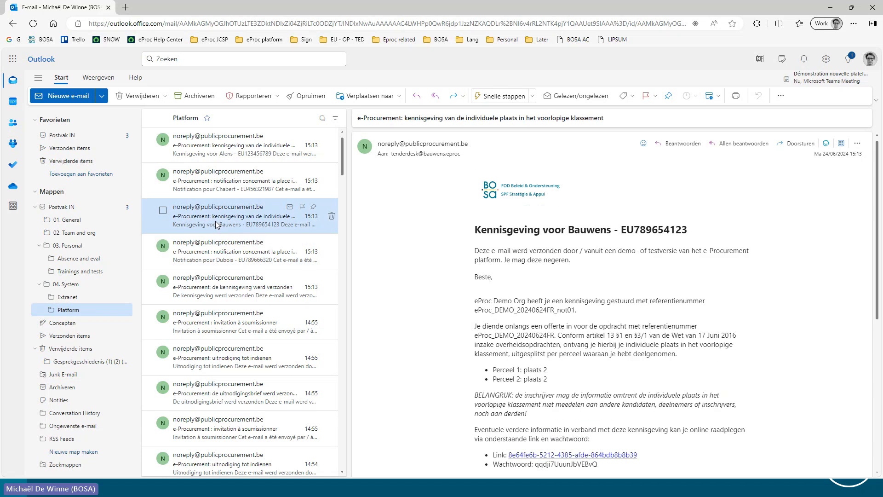
click(208, 181)
click(211, 146)
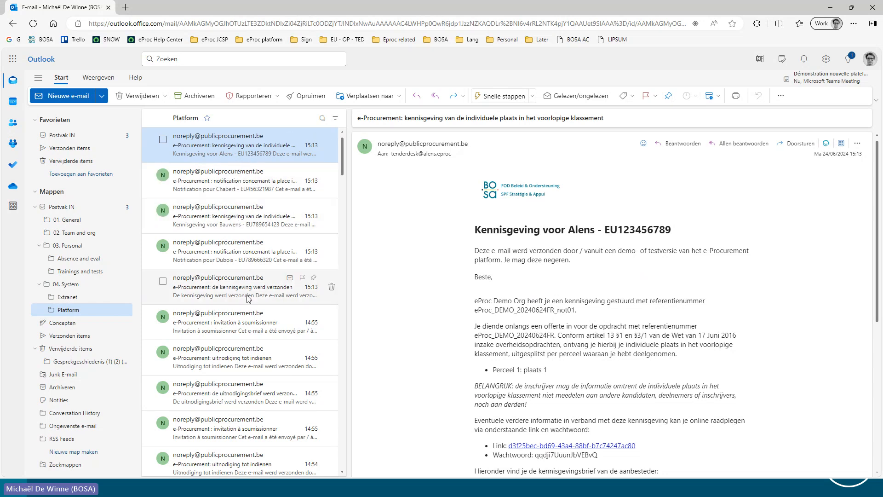
key(alt+Tab)
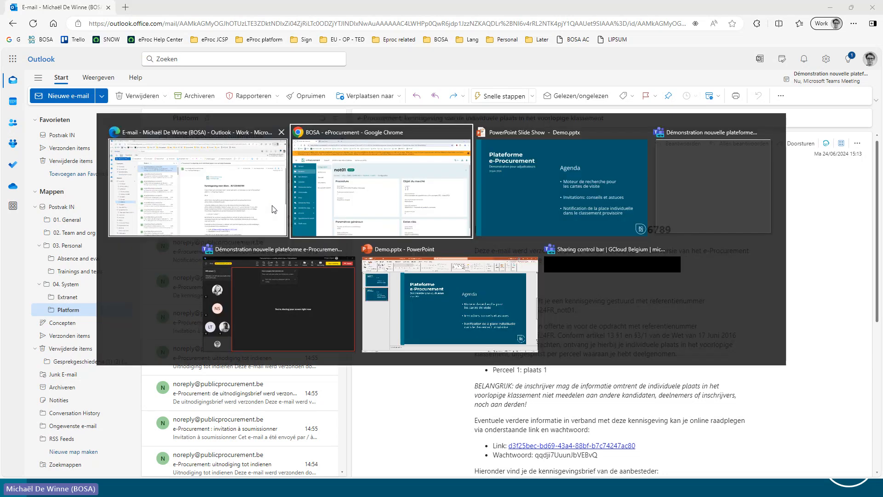
key(alt+Tab)
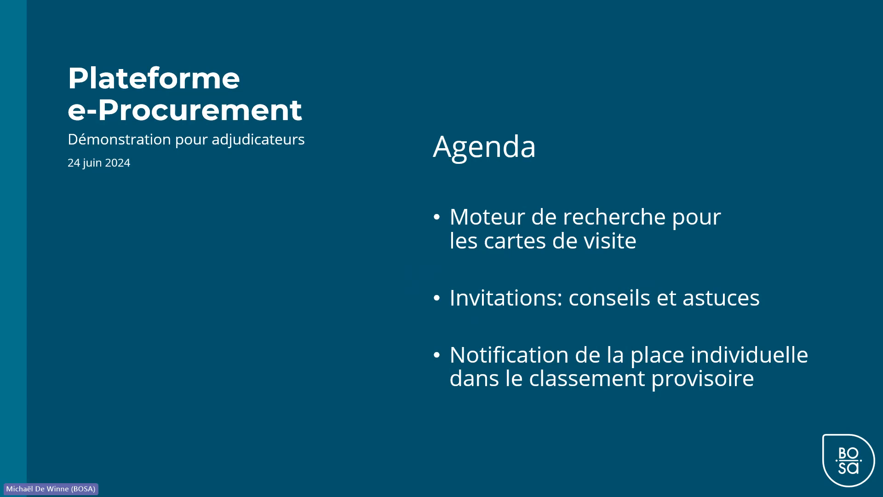